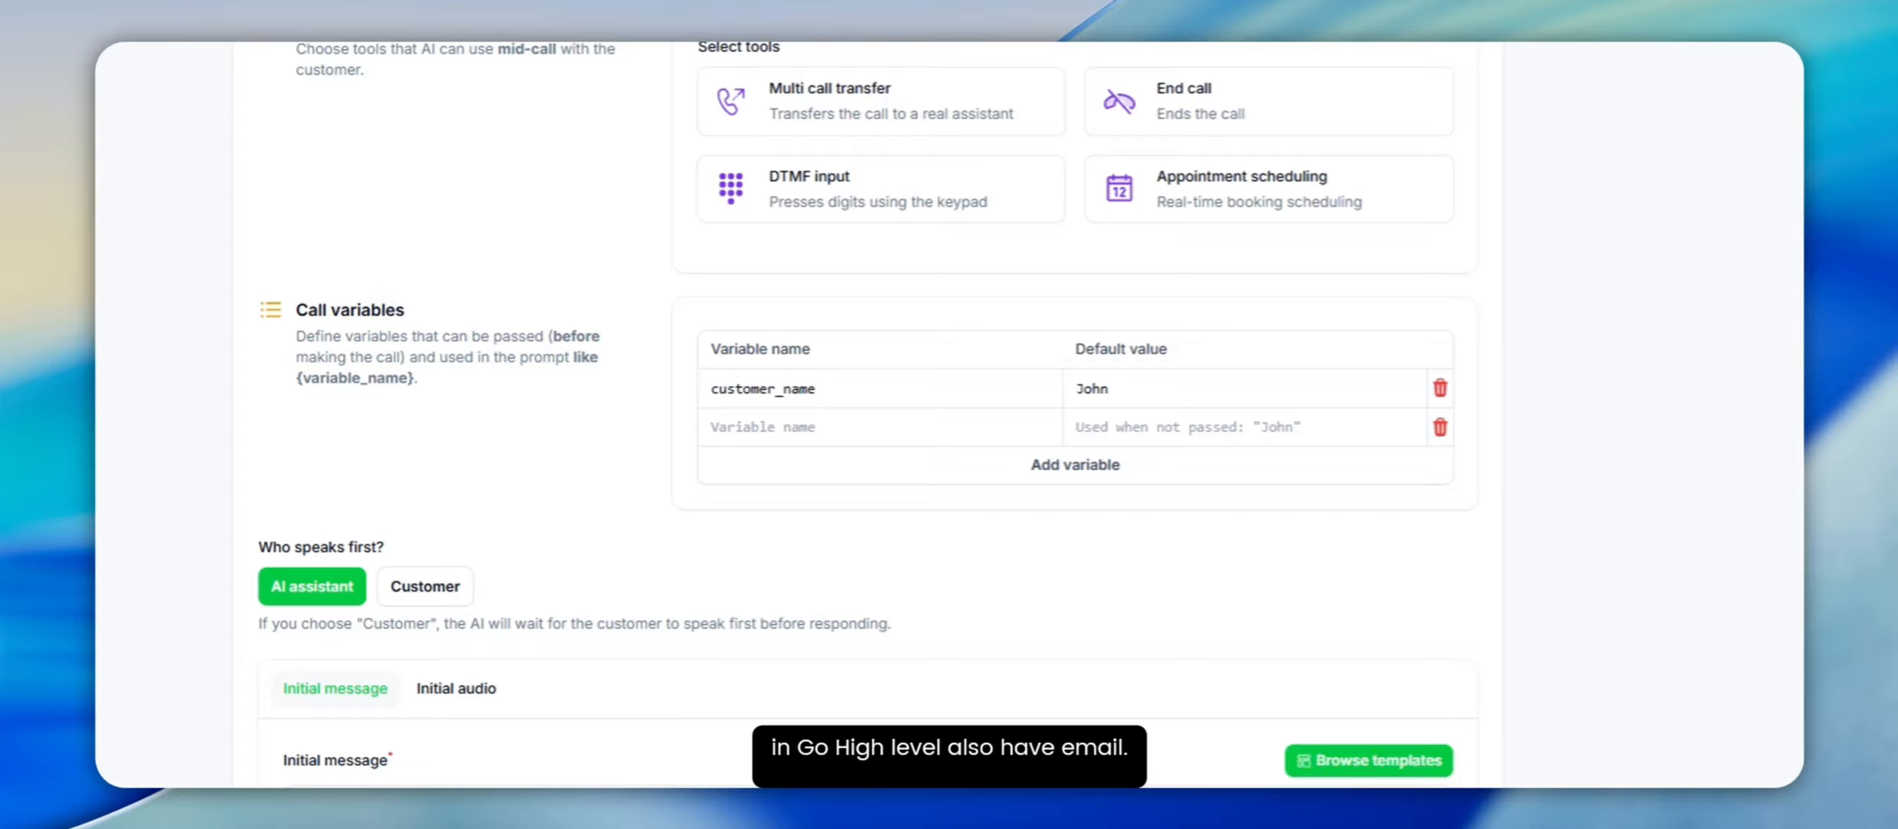
Step: Add a call variable named email with a sample email address as its default value
{"action": "left_click", "coordinate": [762, 427]}
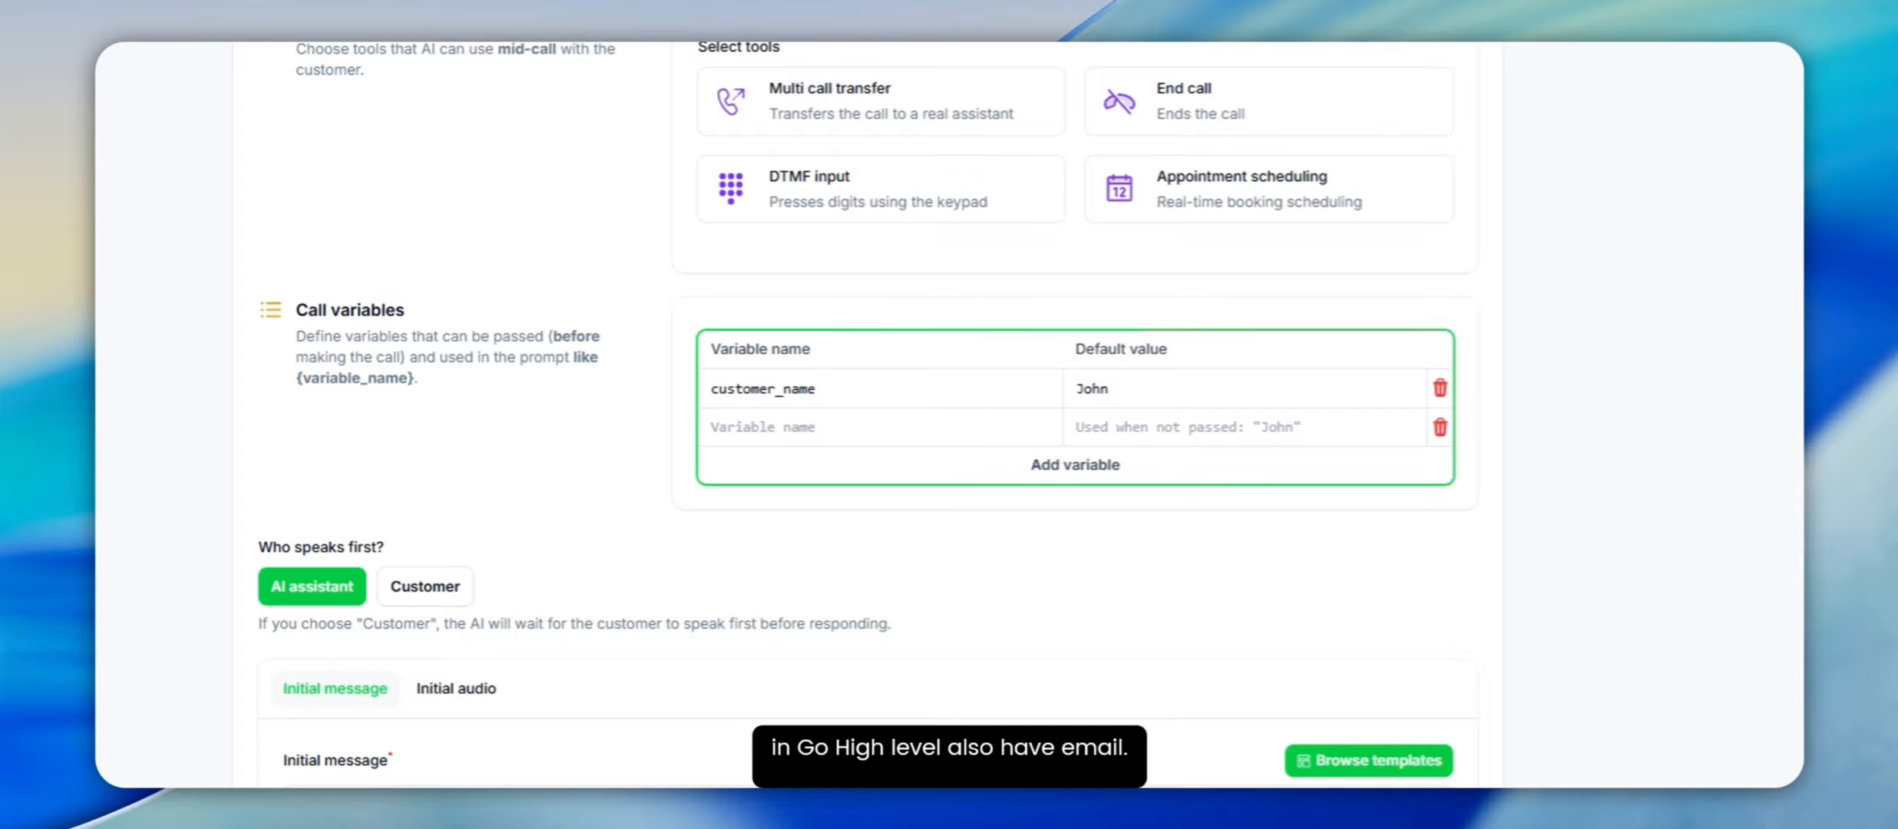
{"action": "type", "text": "email"}
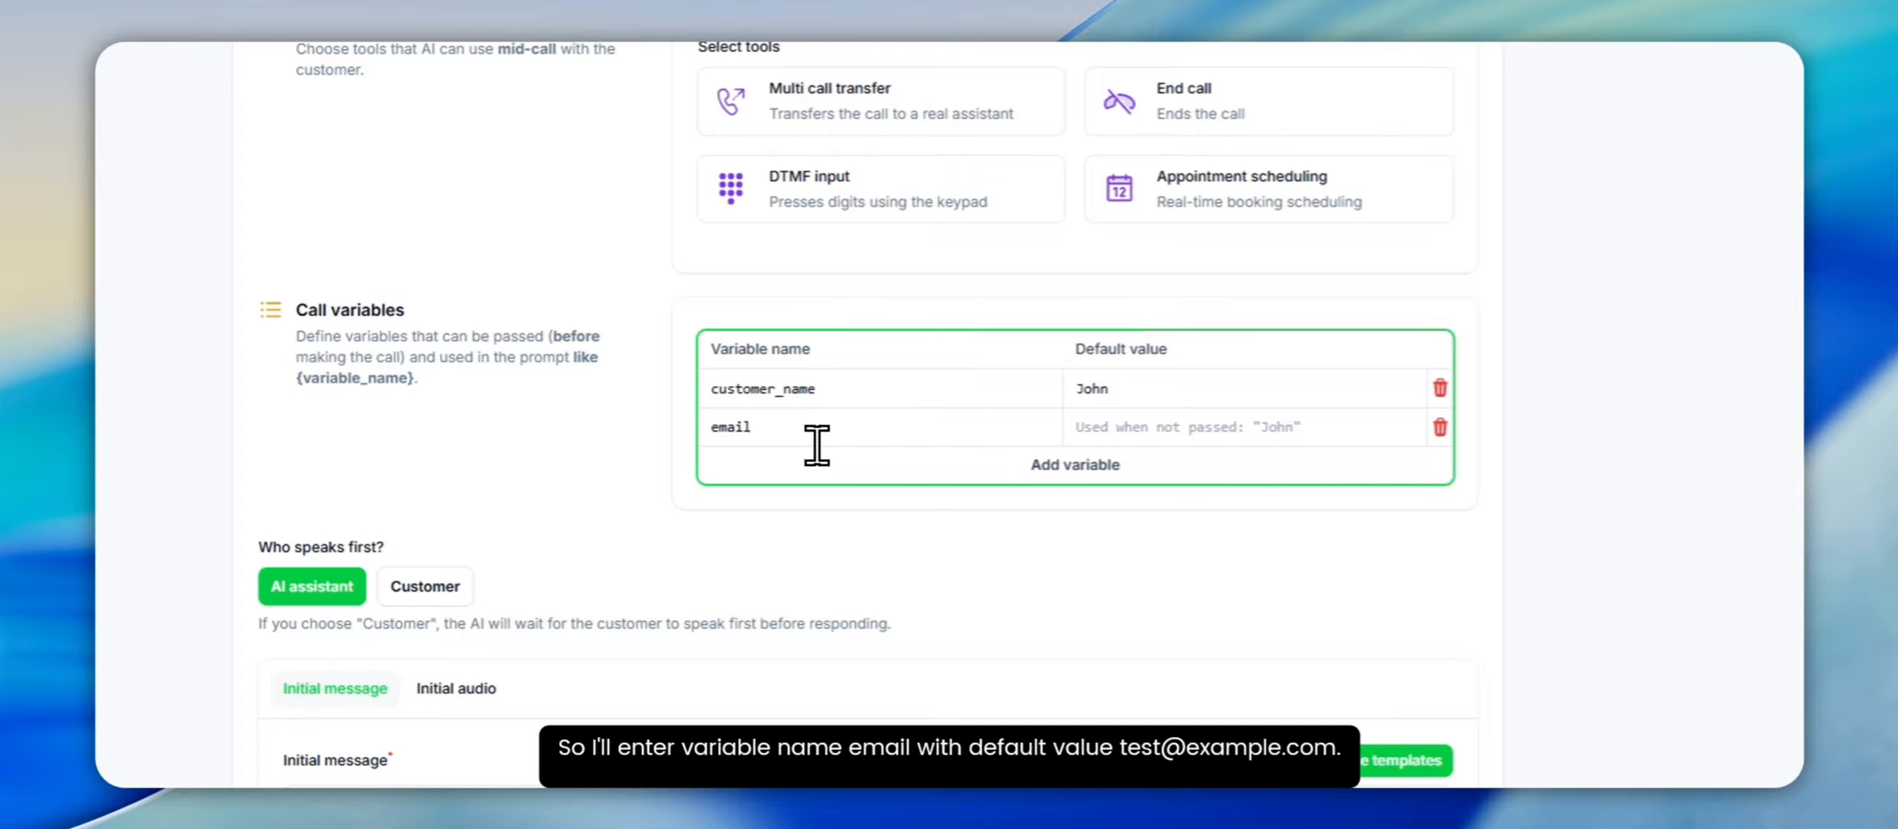
{"action": "type", "text": "test"}
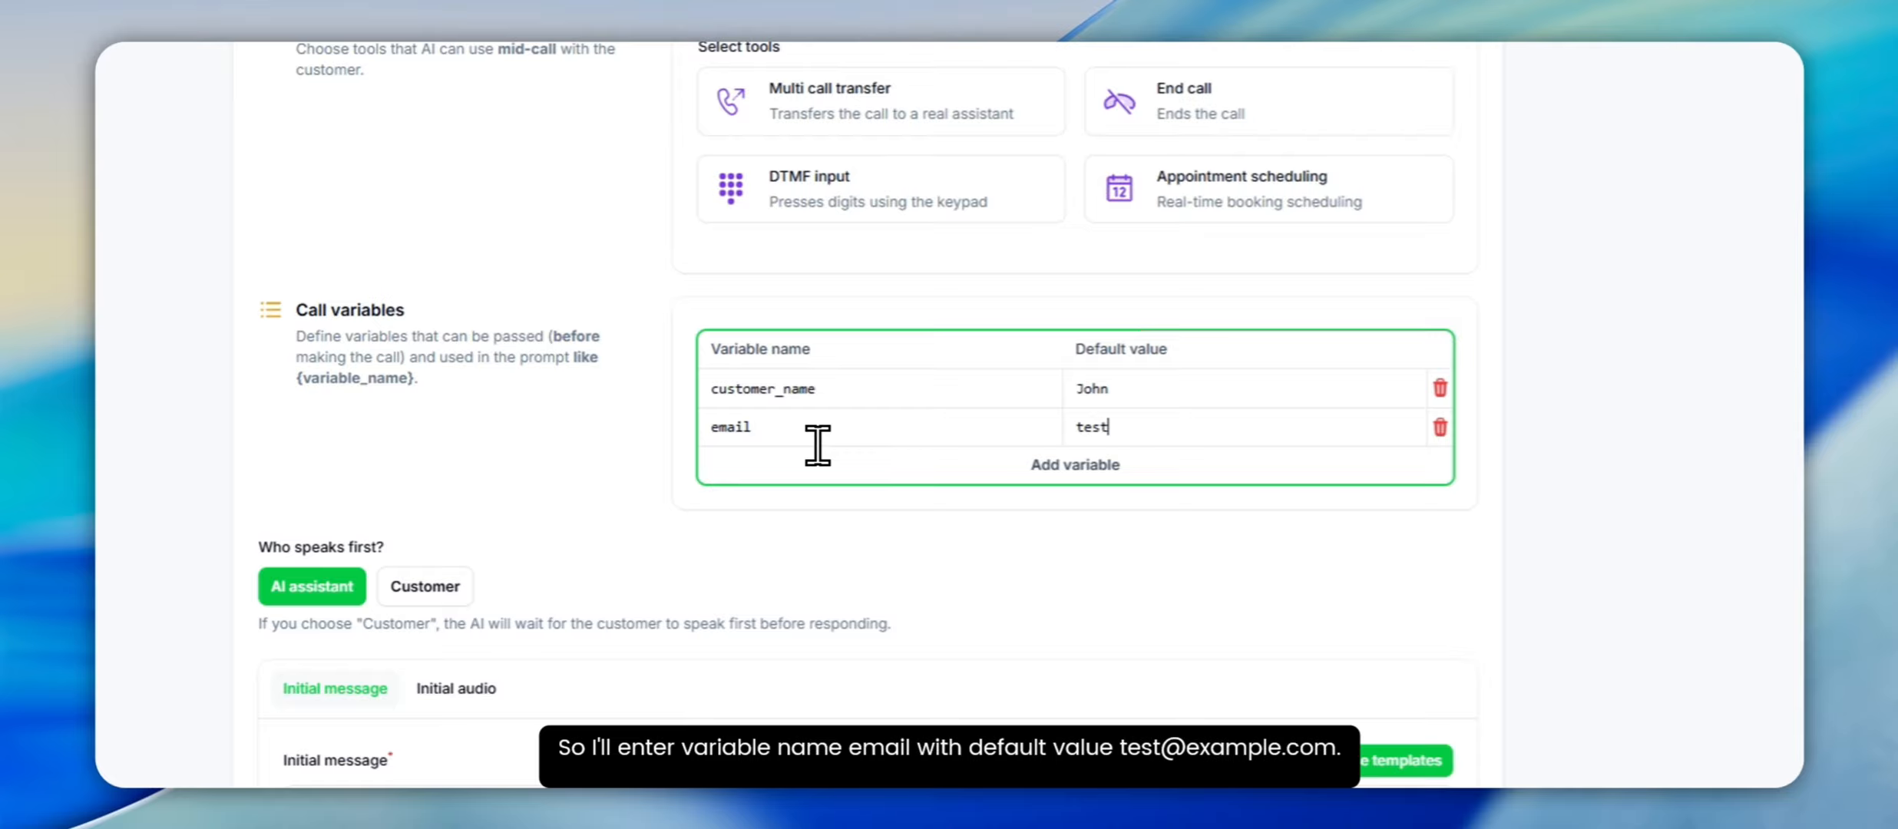
{"action": "type", "text": "@example.com"}
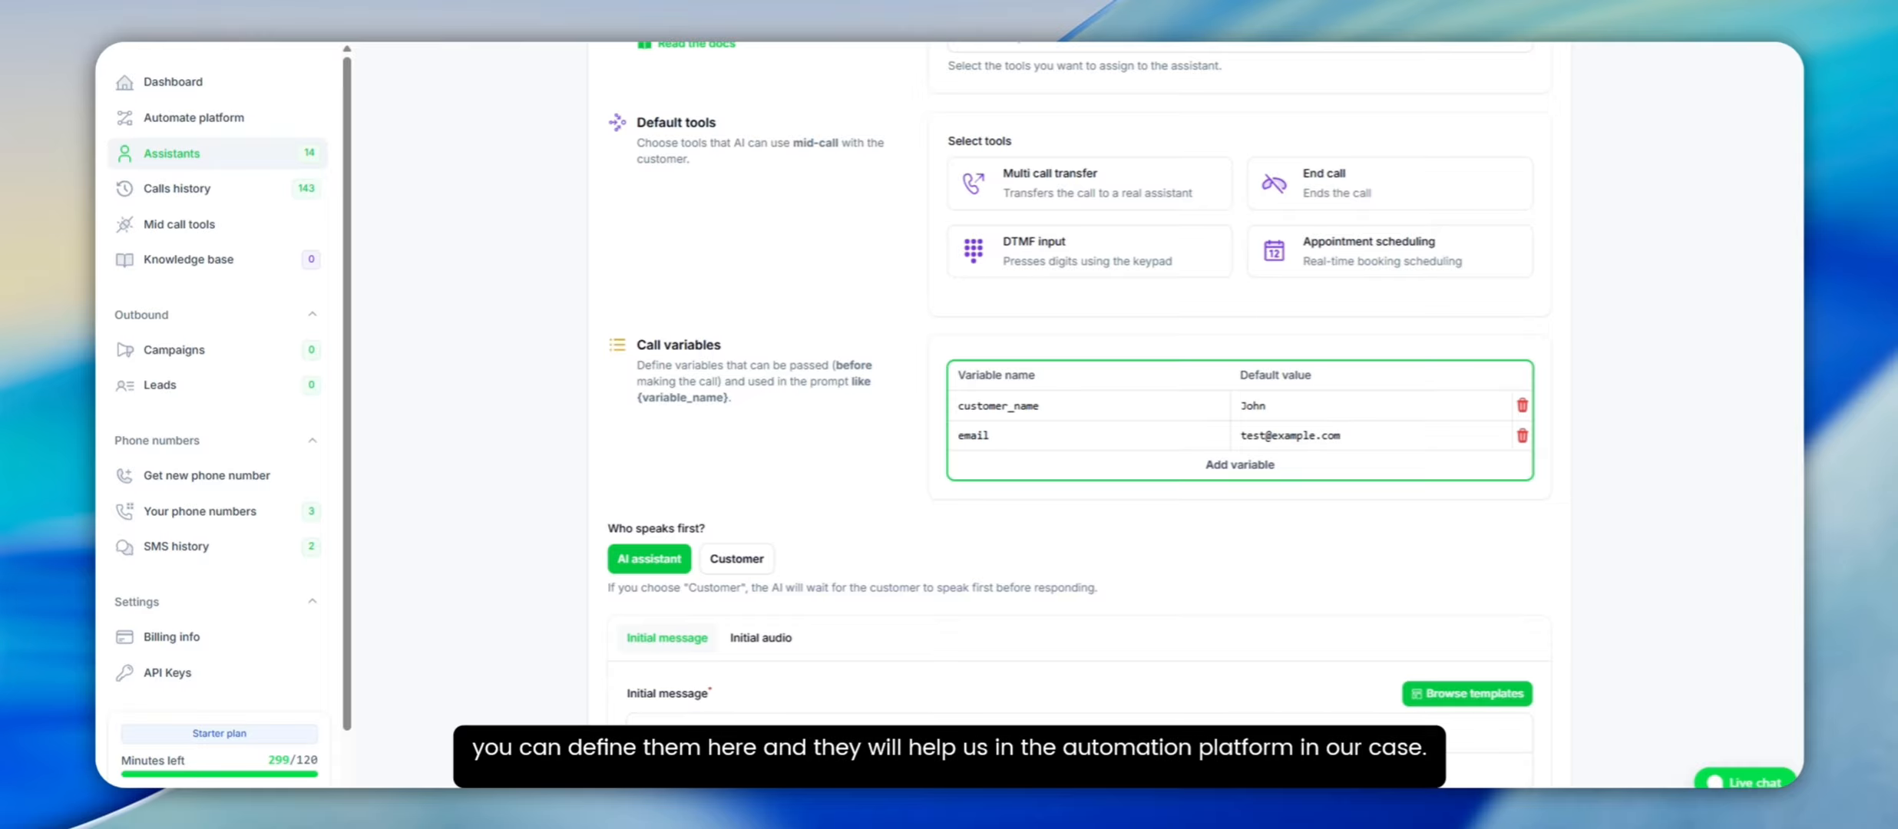
{"action": "scroll", "coordinate": [1075, 414], "scroll_direction": "down", "scroll_amount": 2}
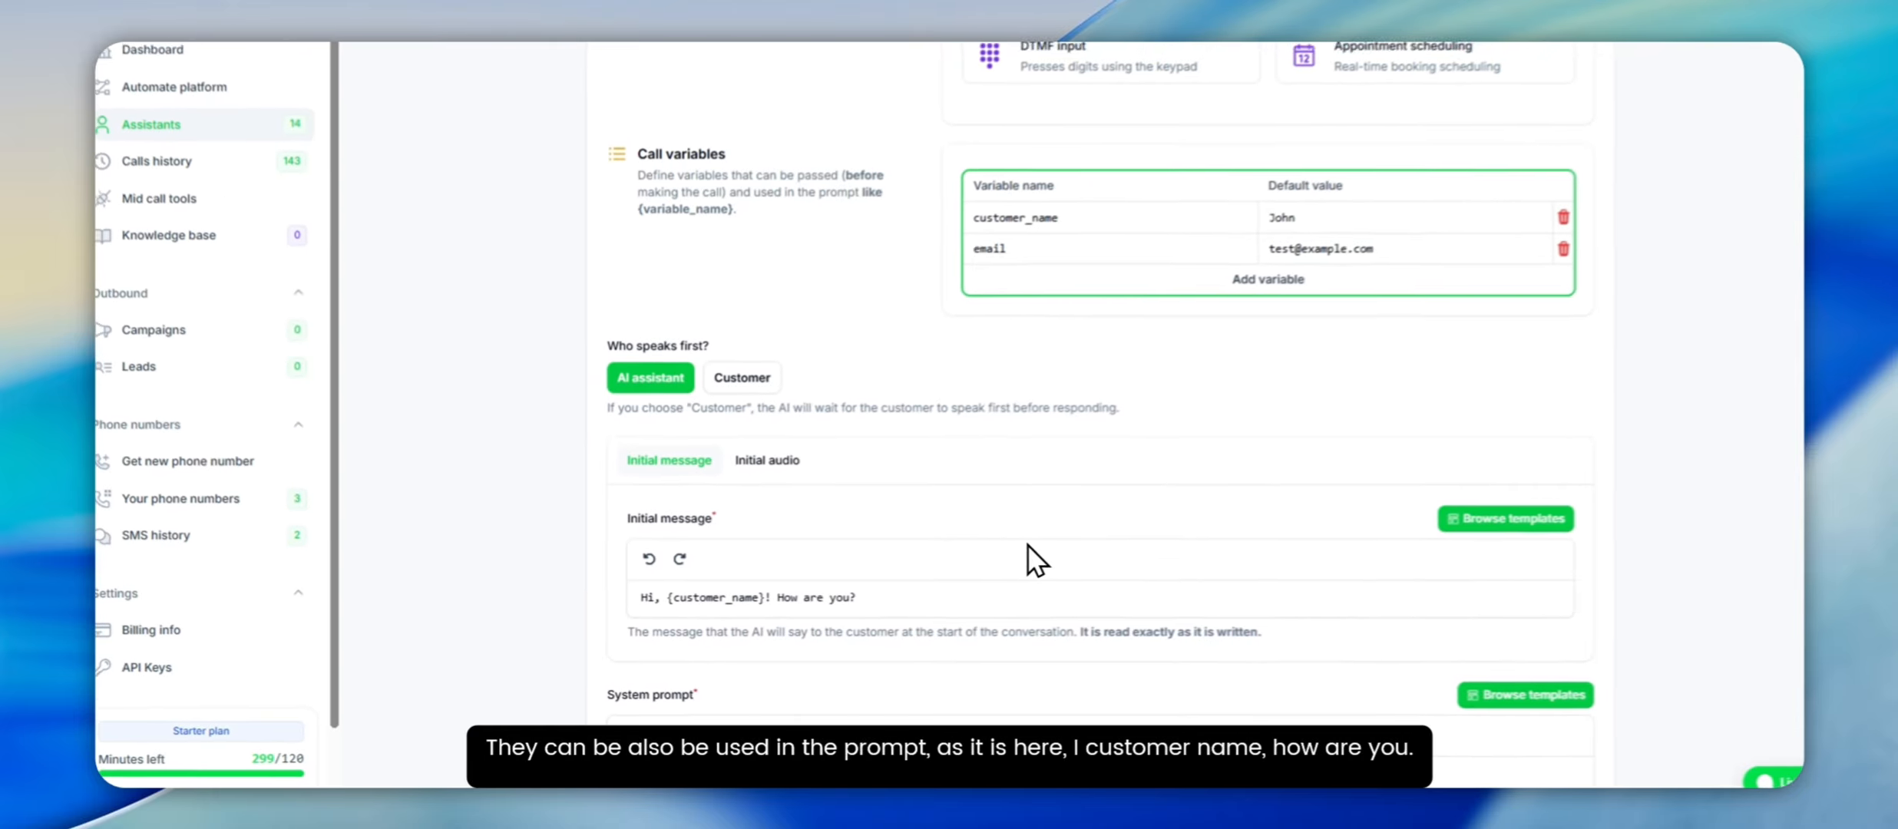
{"action": "scroll", "coordinate": [1028, 547], "scroll_direction": "up", "scroll_amount": 2}
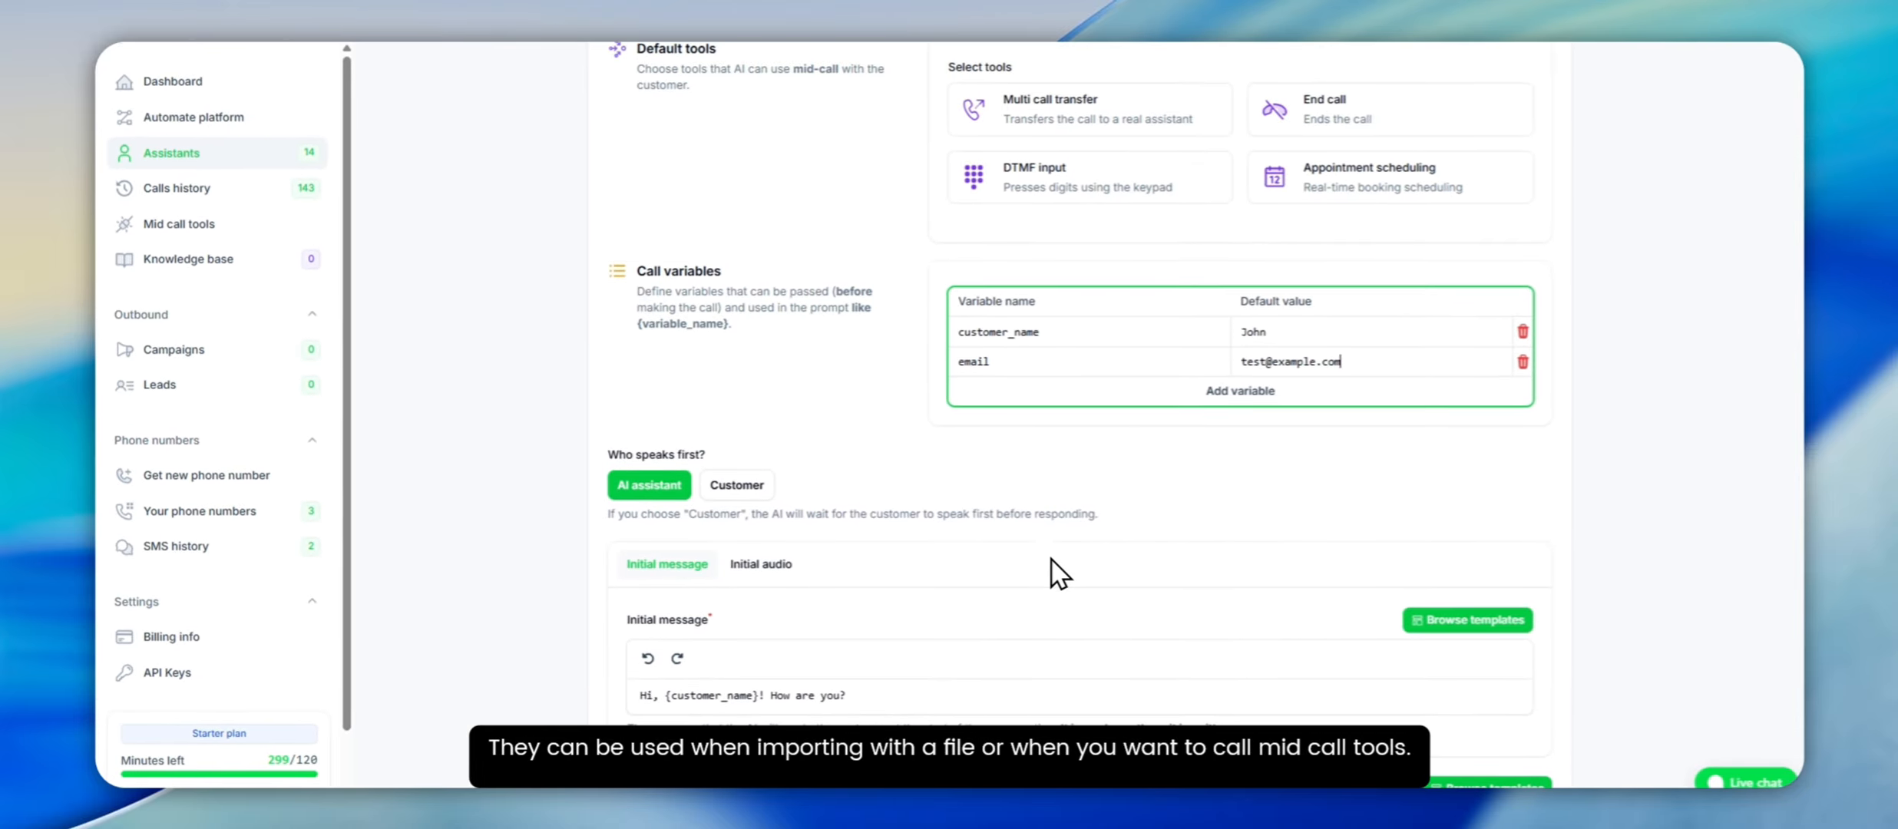
{"action": "scroll", "coordinate": [1053, 566], "scroll_direction": "up", "scroll_amount": 5}
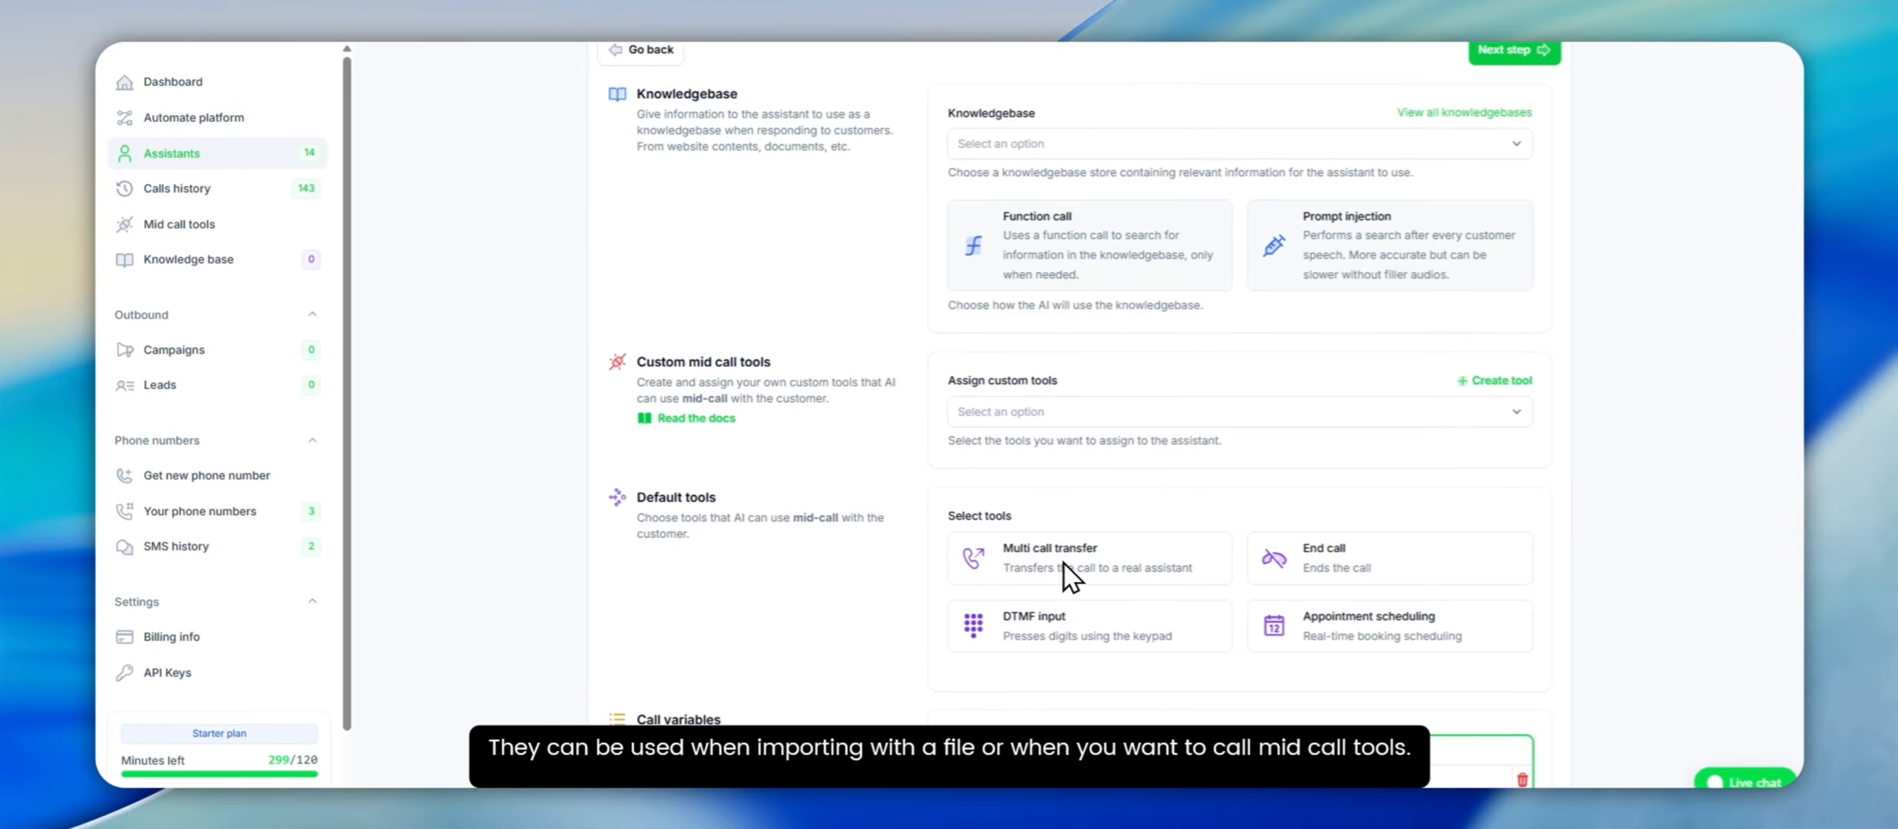
{"action": "scroll", "coordinate": [1071, 576], "scroll_direction": "up", "scroll_amount": 3}
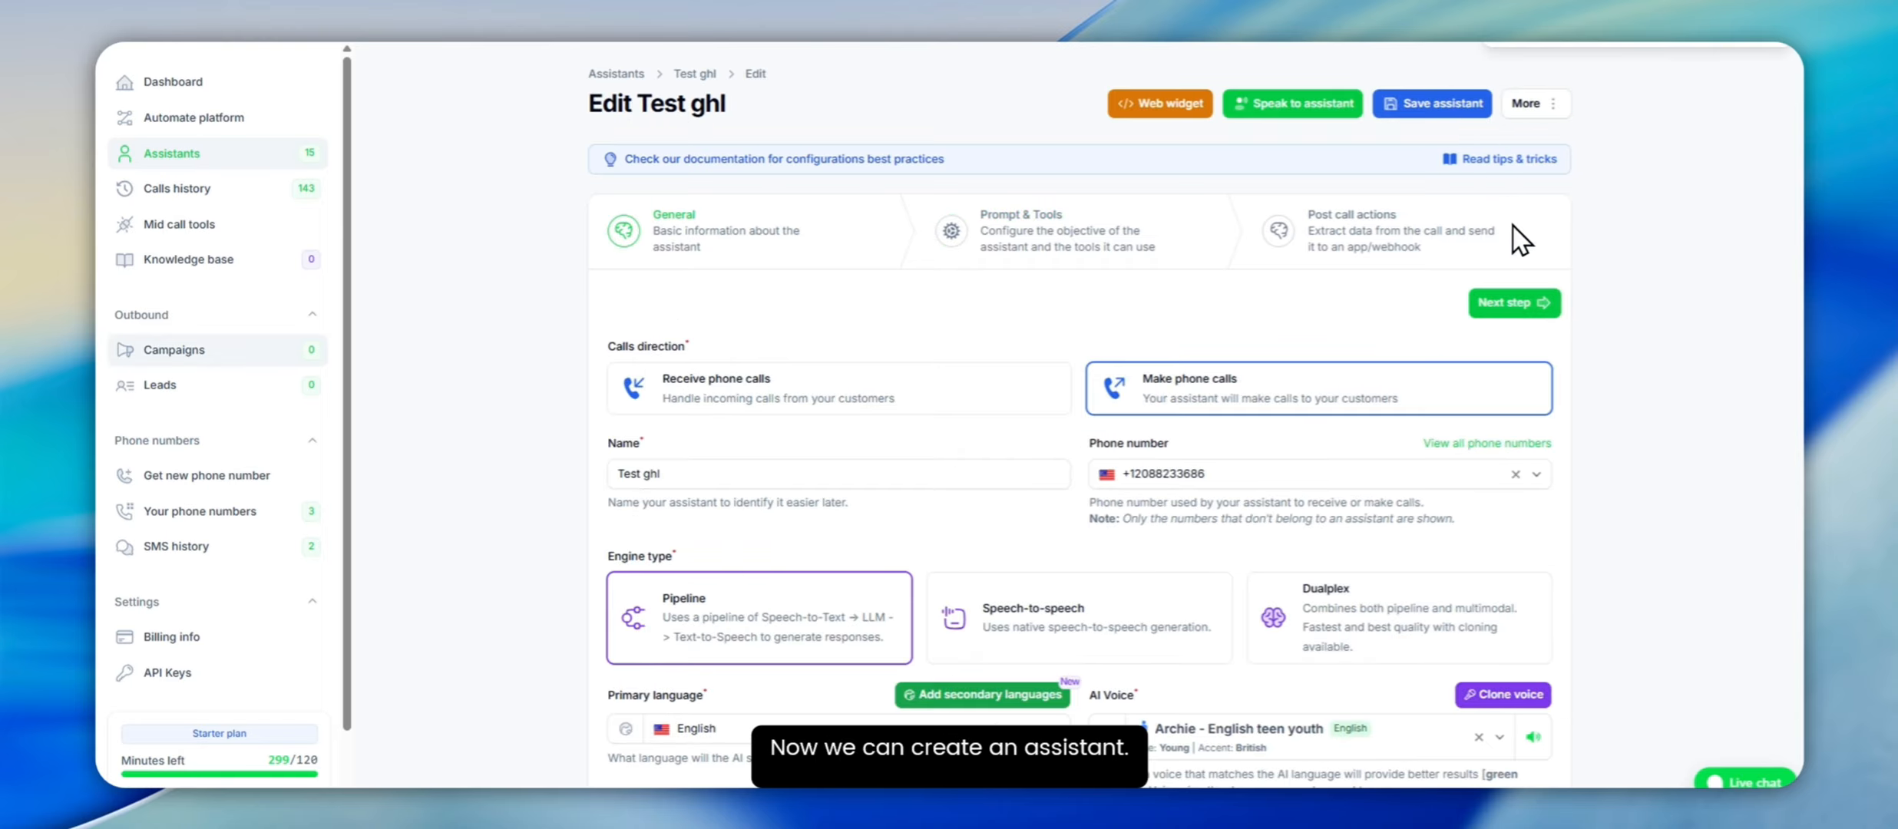
Step: Create an outbound campaign named "Test ghl" that uses the Test ghl assistant
{"action": "left_click", "coordinate": [184, 350]}
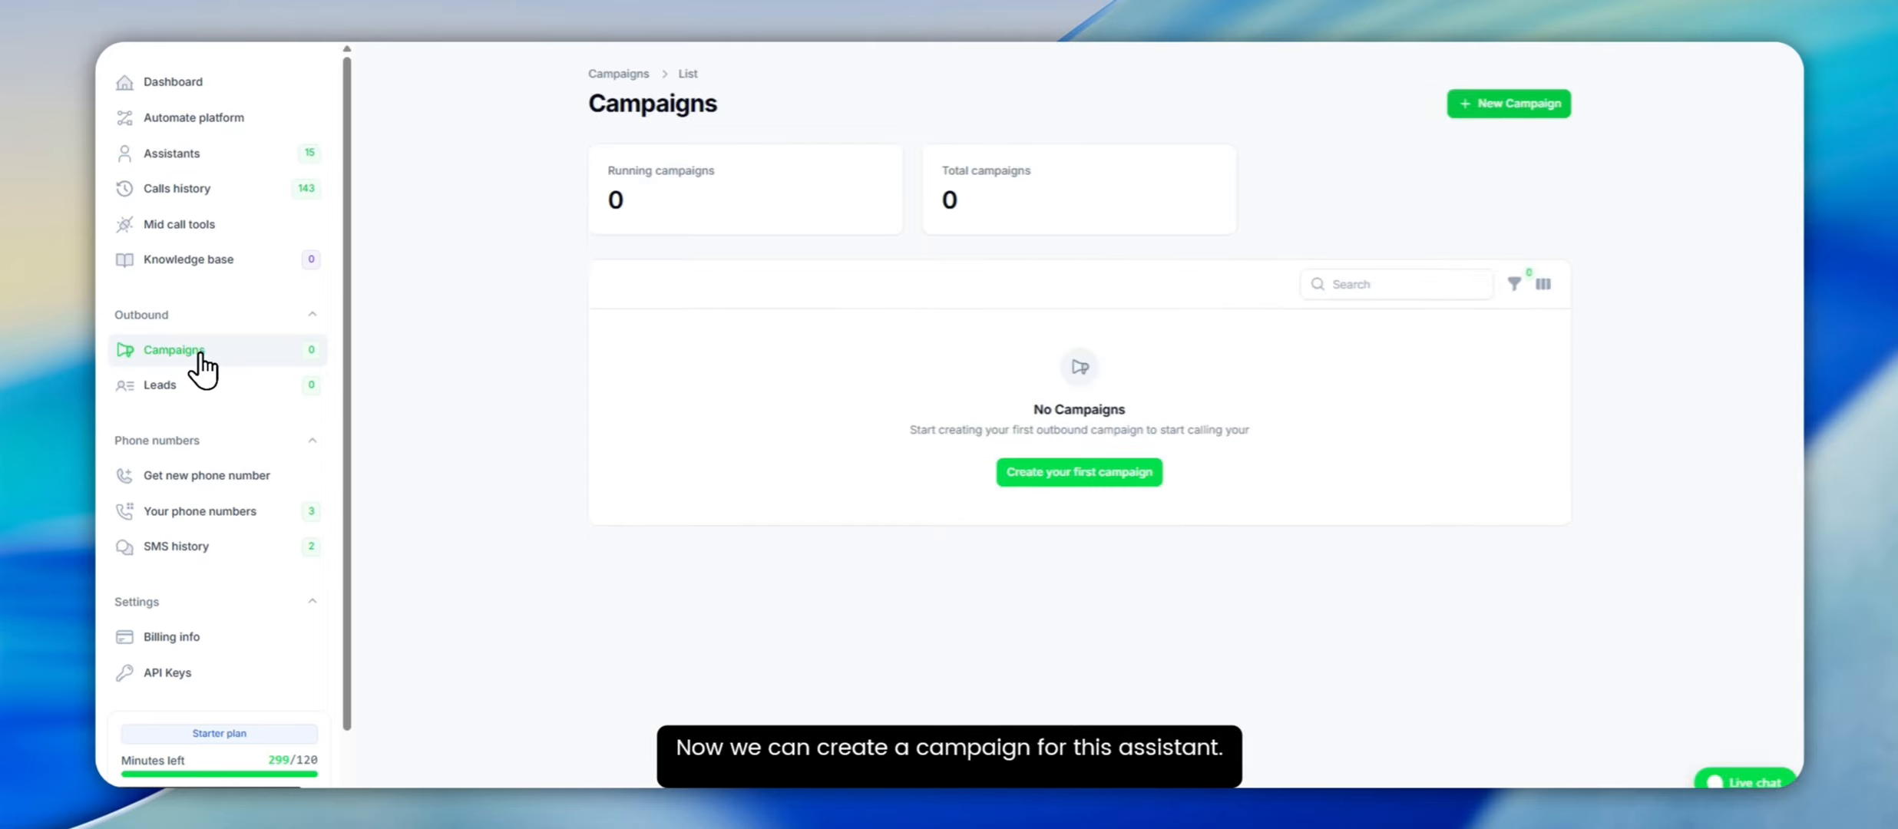
{"action": "left_click", "coordinate": [1078, 472]}
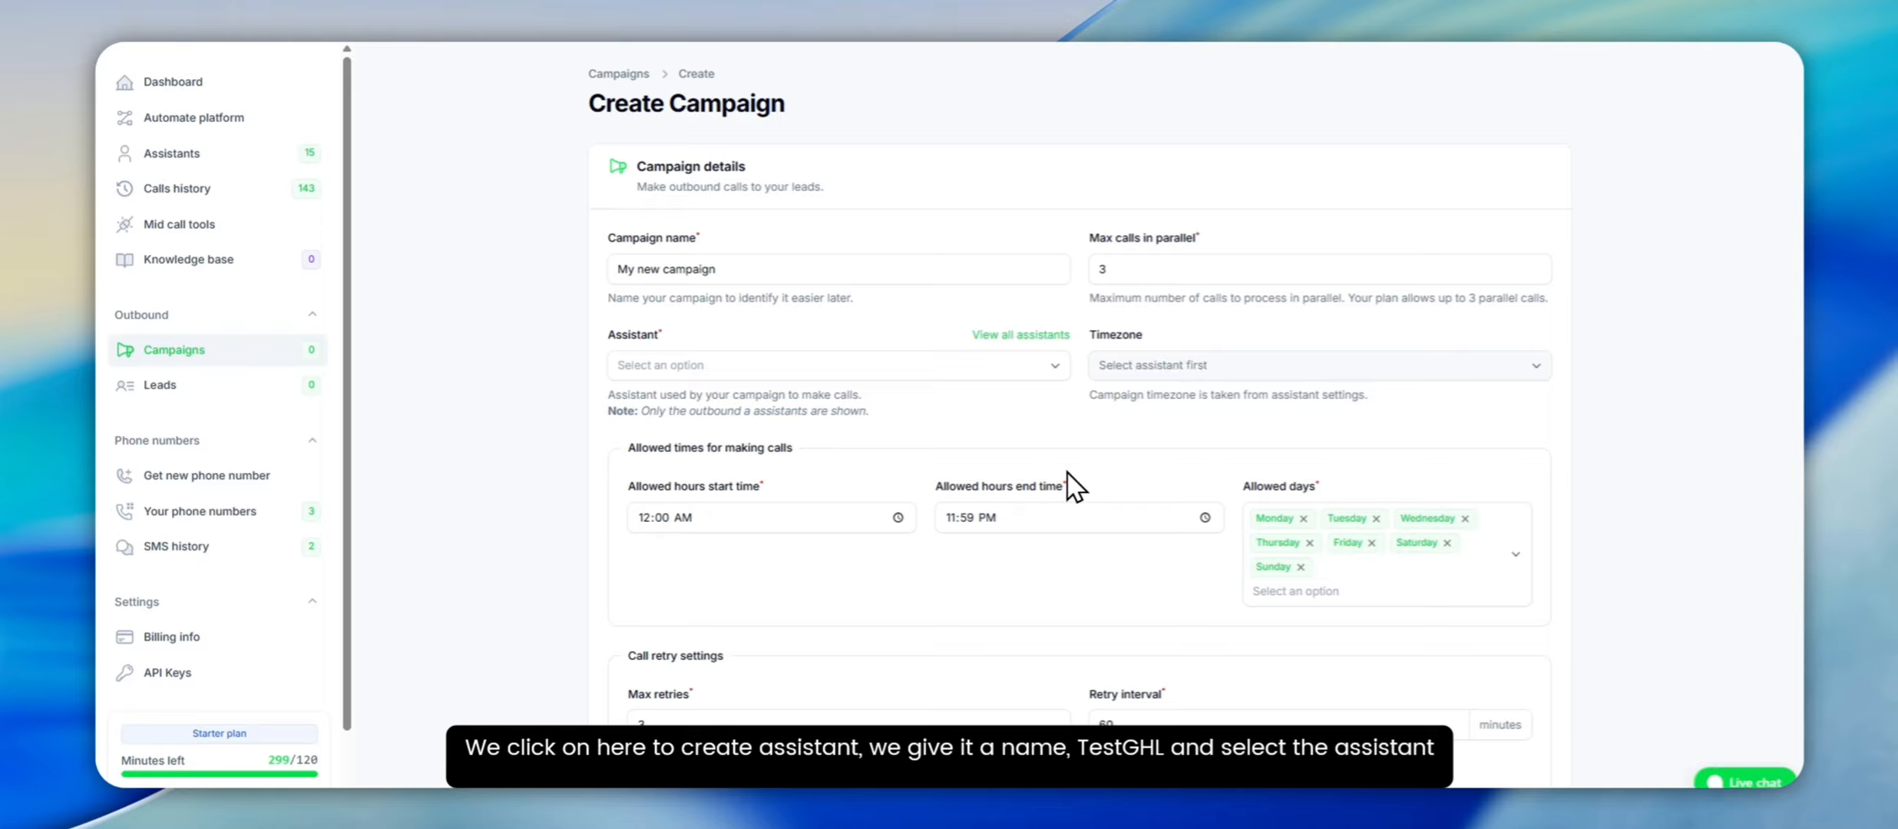
{"action": "left_click_drag", "start_coordinate": [719, 270], "coordinate": [637, 270]}
{"action": "type", "text": "Test ghl"}
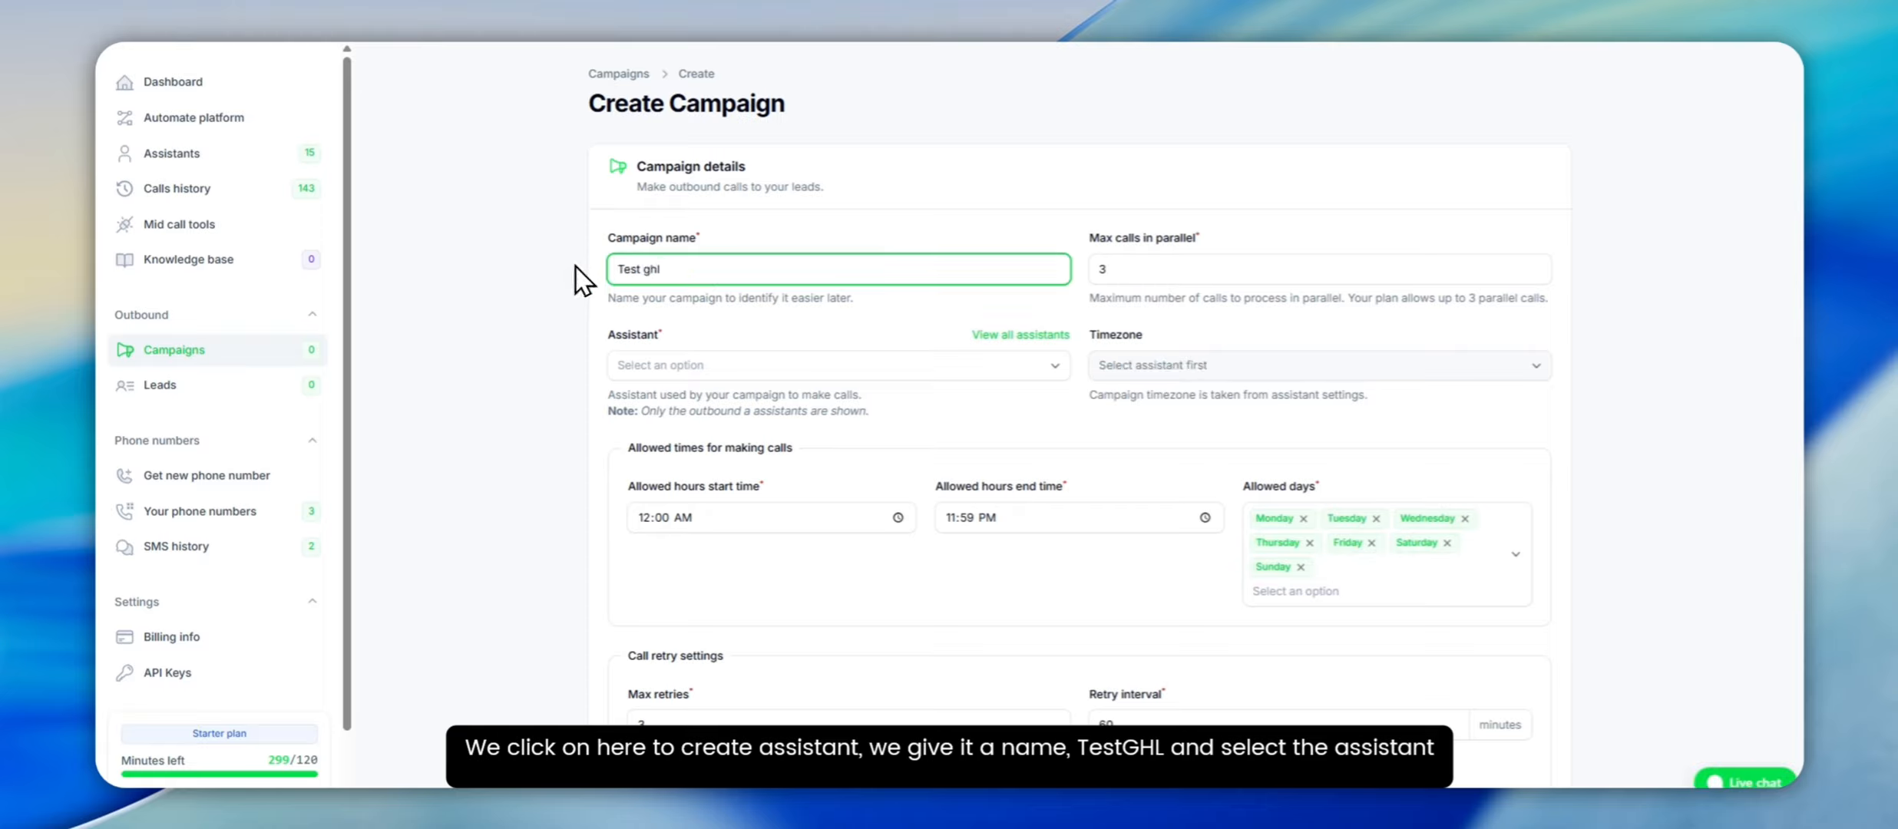
{"action": "left_click", "coordinate": [717, 365]}
{"action": "scroll", "coordinate": [717, 479], "scroll_direction": "down", "scroll_amount": 5}
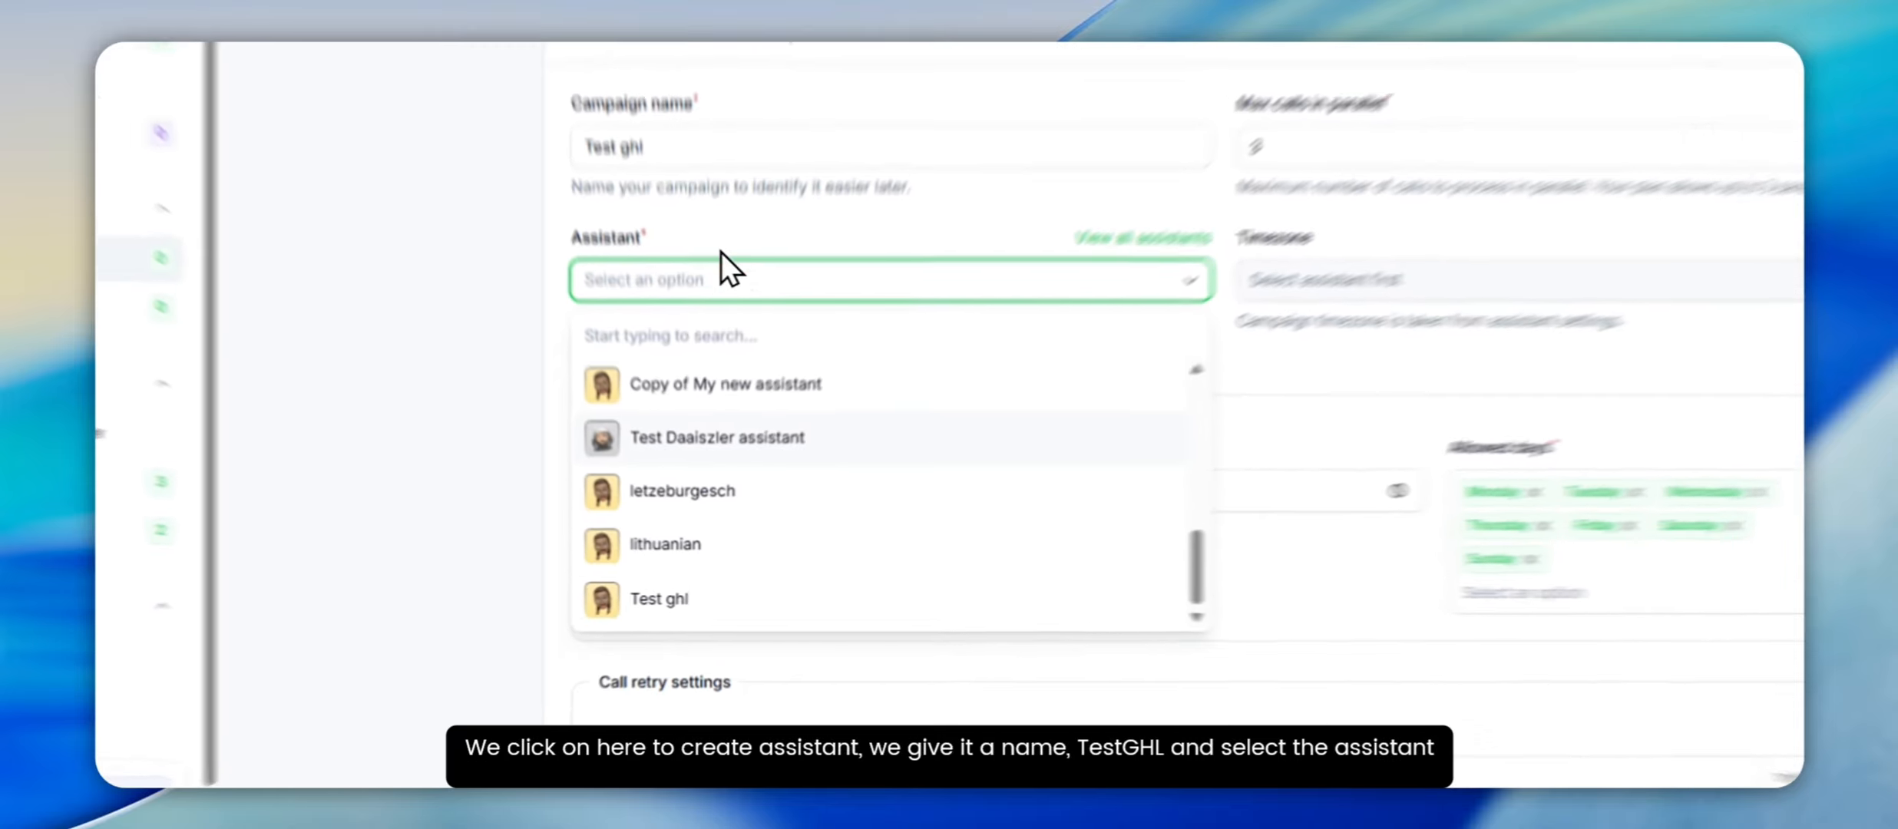
{"action": "left_click", "coordinate": [756, 599]}
{"action": "scroll", "coordinate": [774, 424], "scroll_direction": "down", "scroll_amount": 3}
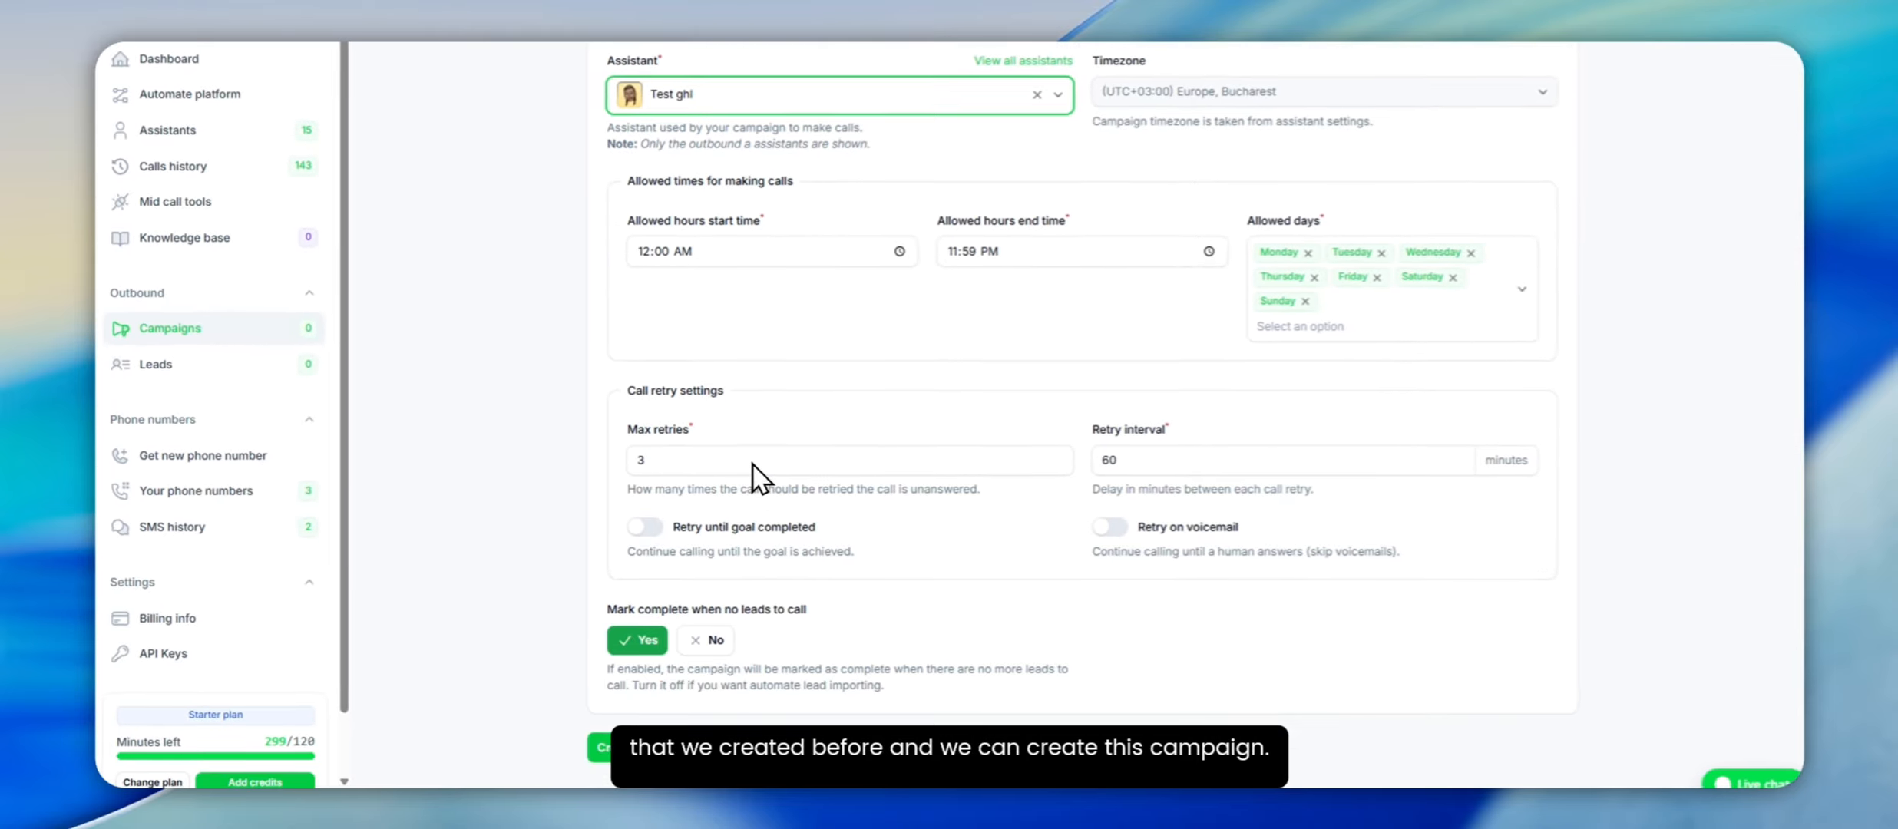
{"action": "left_click", "coordinate": [658, 748]}
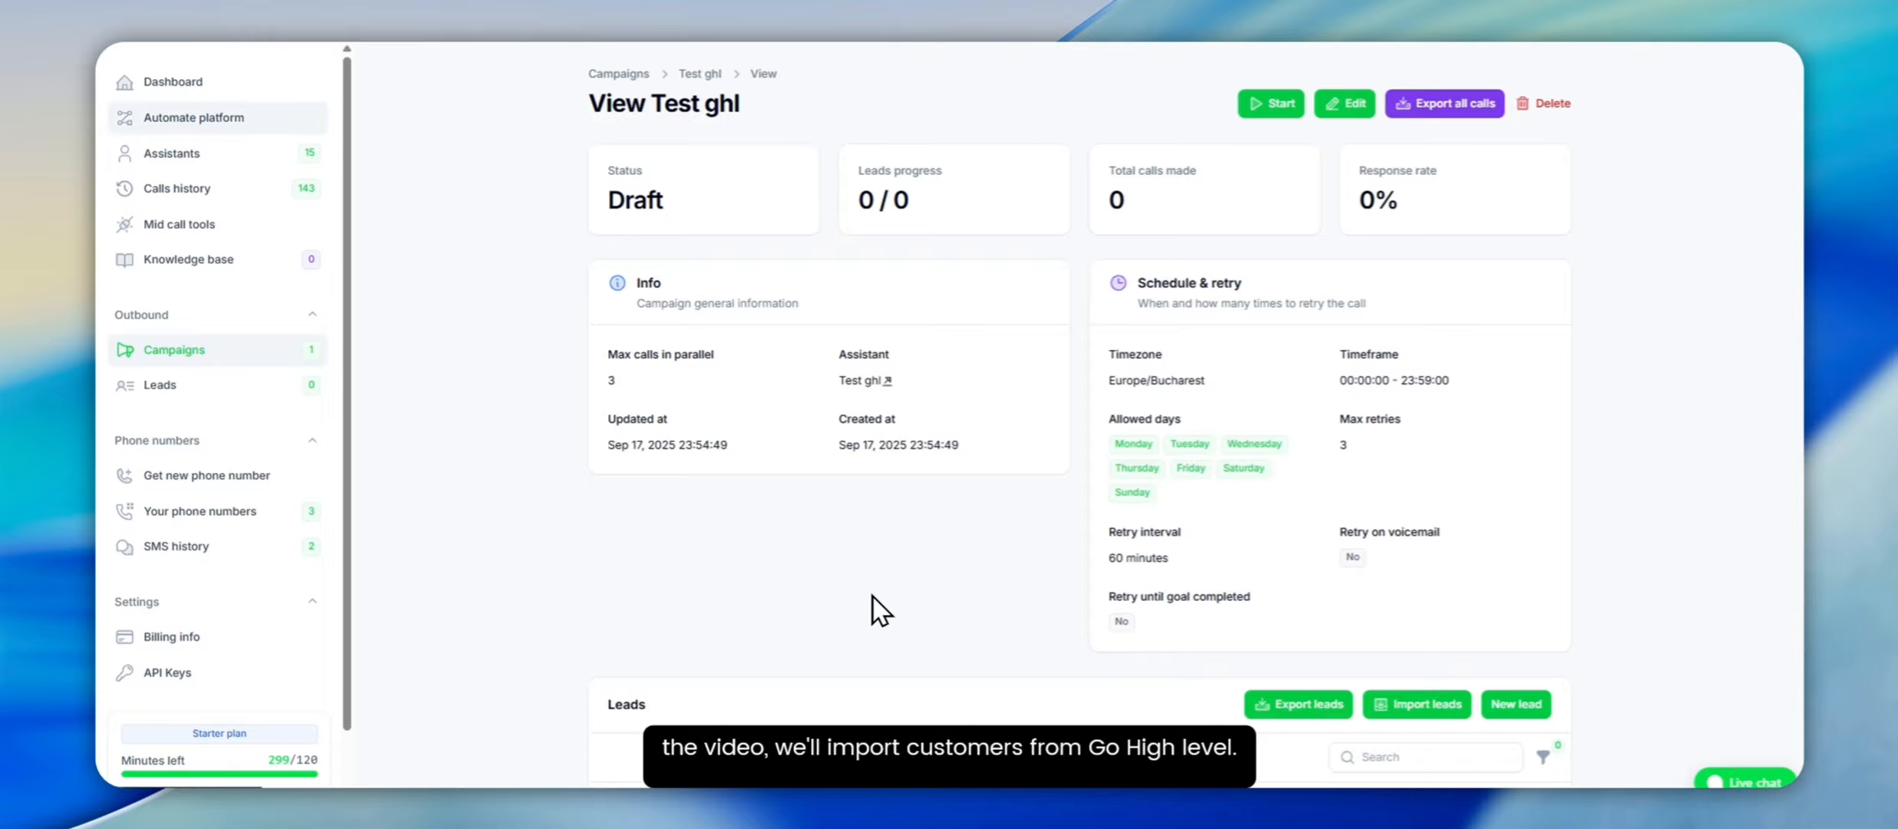
Step: Create a new automation flow from scratch in the Automate platform
{"action": "left_click", "coordinate": [224, 123]}
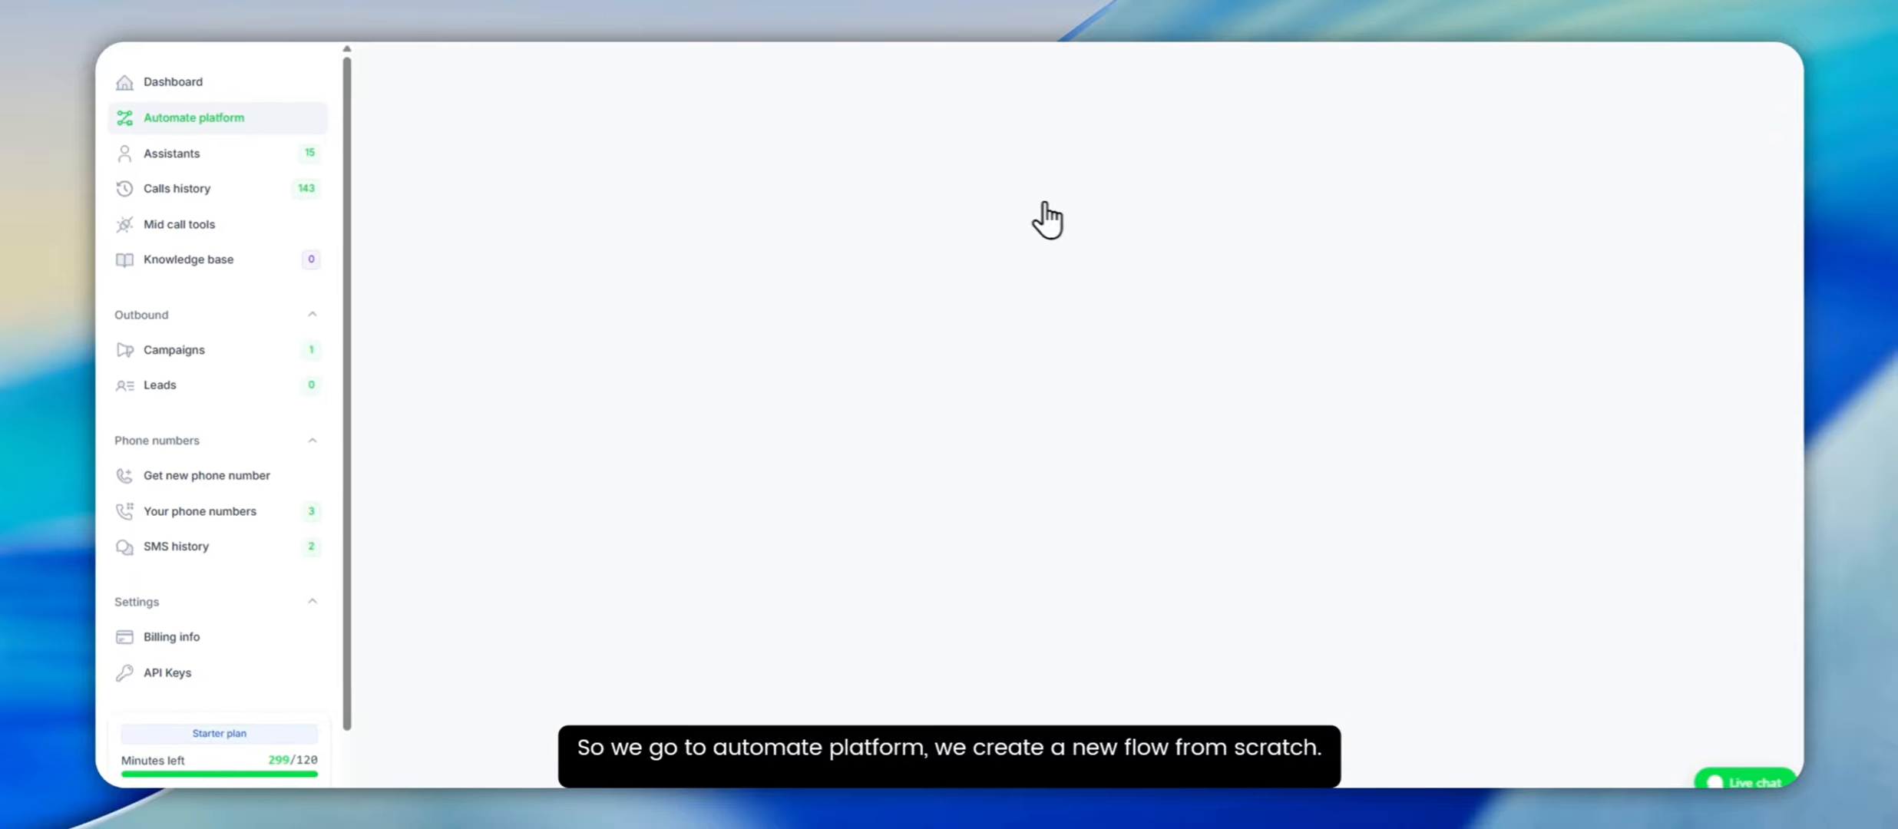
{"action": "left_click", "coordinate": [1711, 174]}
{"action": "left_click", "coordinate": [1681, 215]}
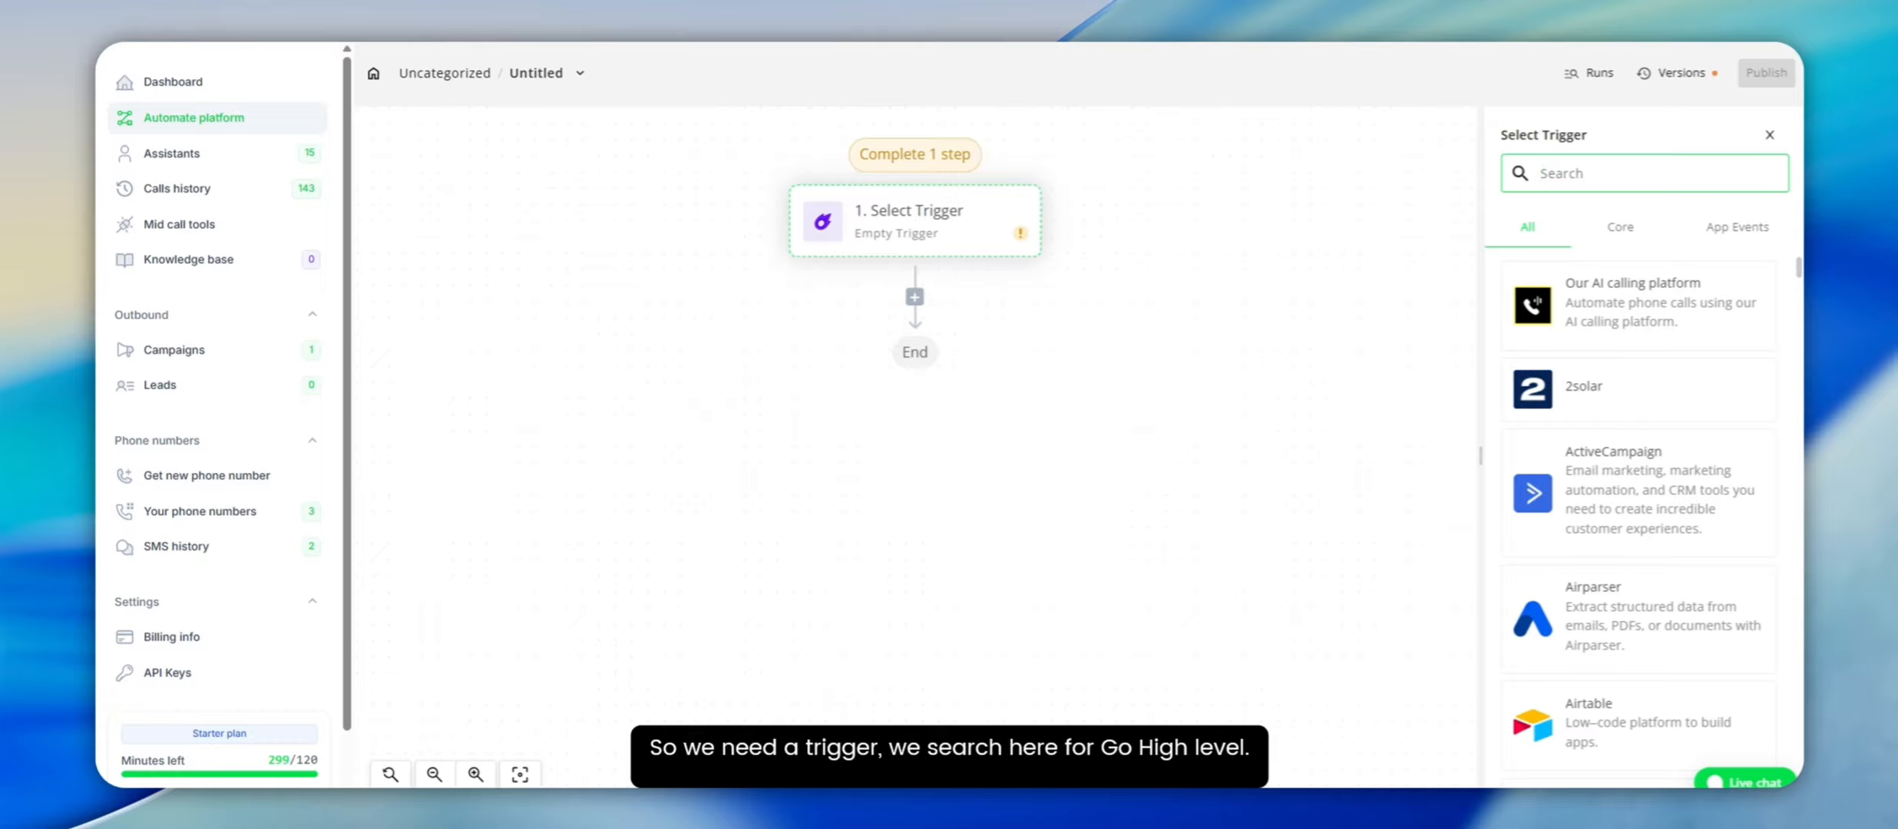
Step: Search the triggers for "go high" and set the flow's trigger to LeadConnector's New Contact
{"action": "type", "text": "go high"}
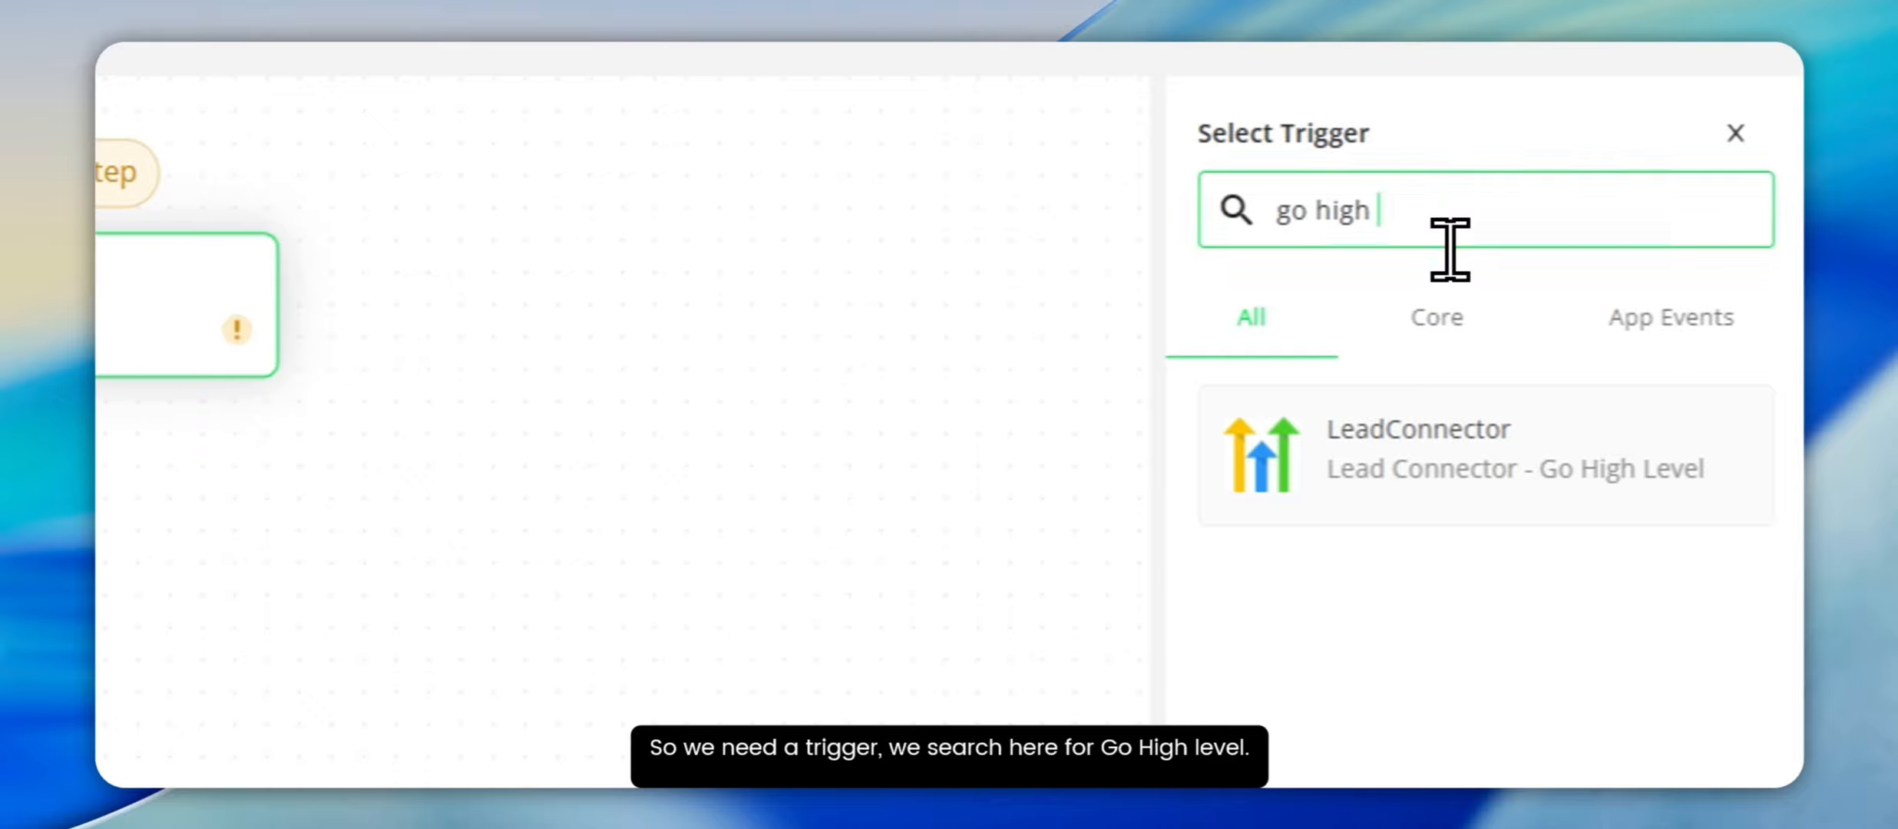
{"action": "left_click", "coordinate": [1428, 446]}
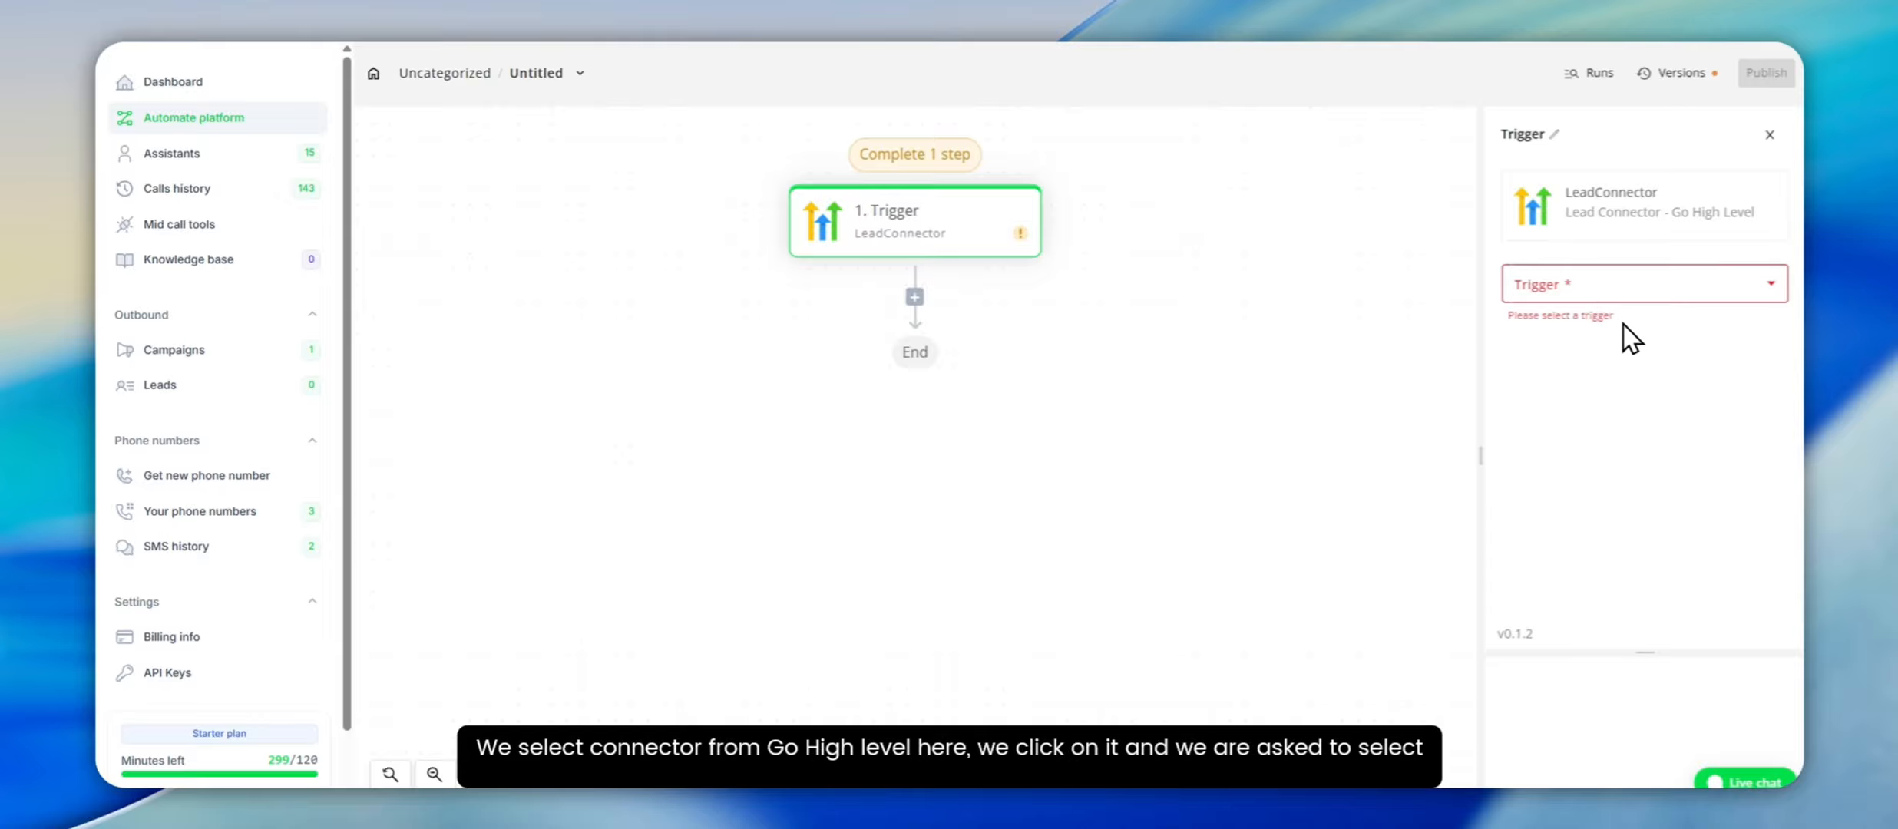
{"action": "left_click", "coordinate": [1620, 292]}
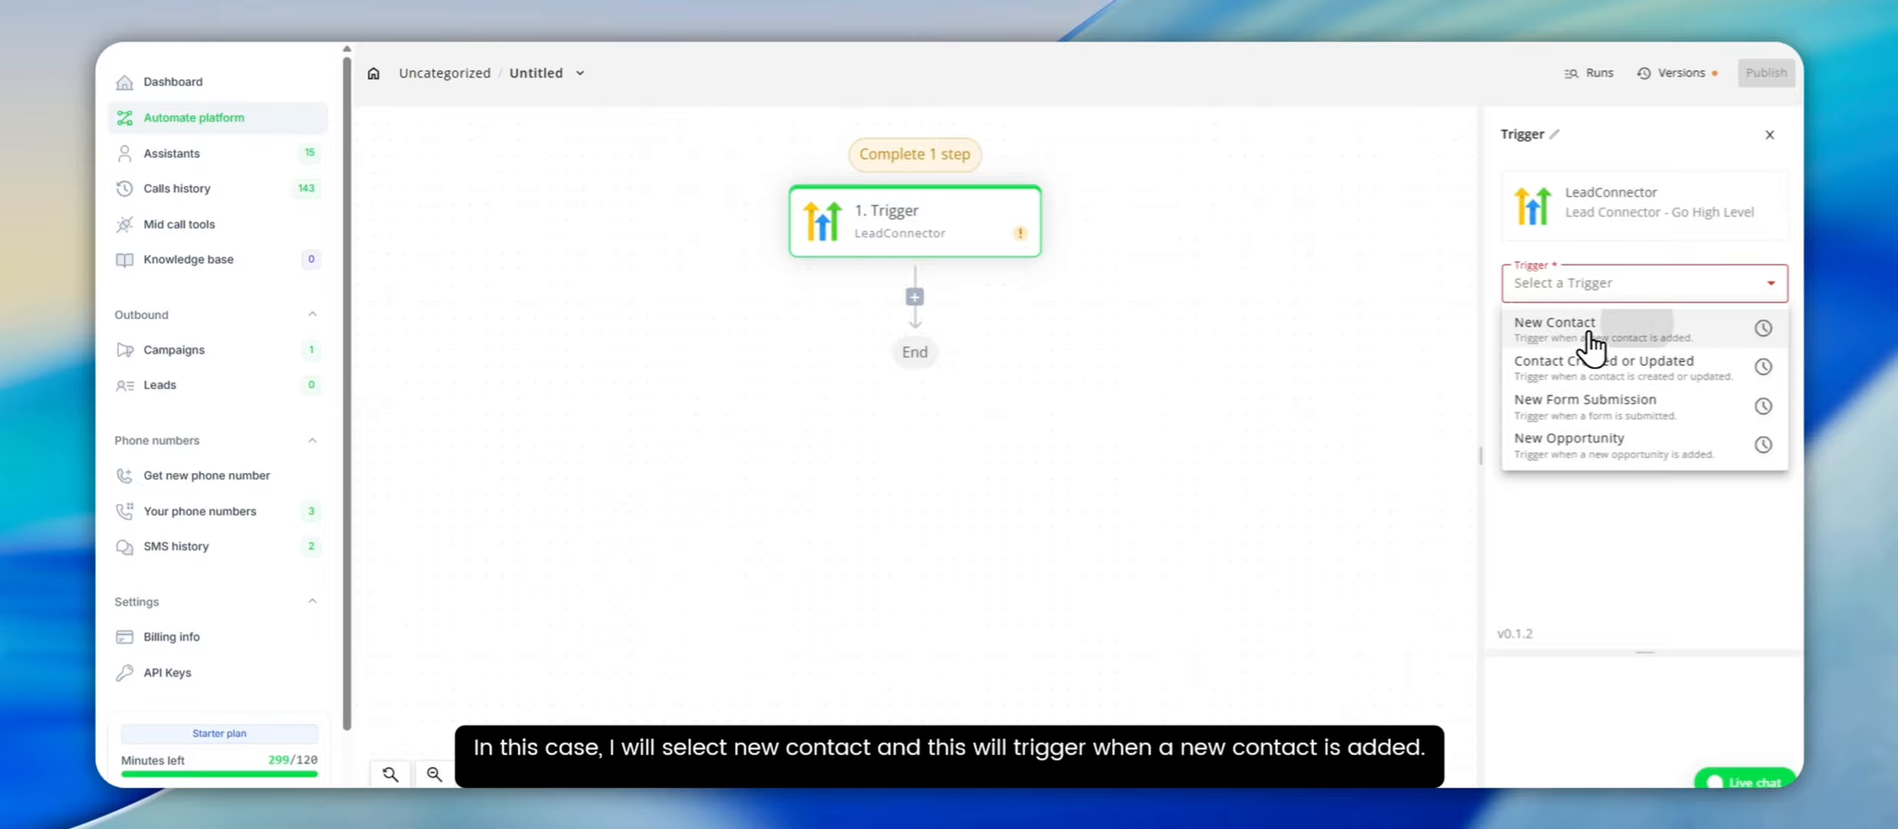
{"action": "left_click", "coordinate": [1558, 328]}
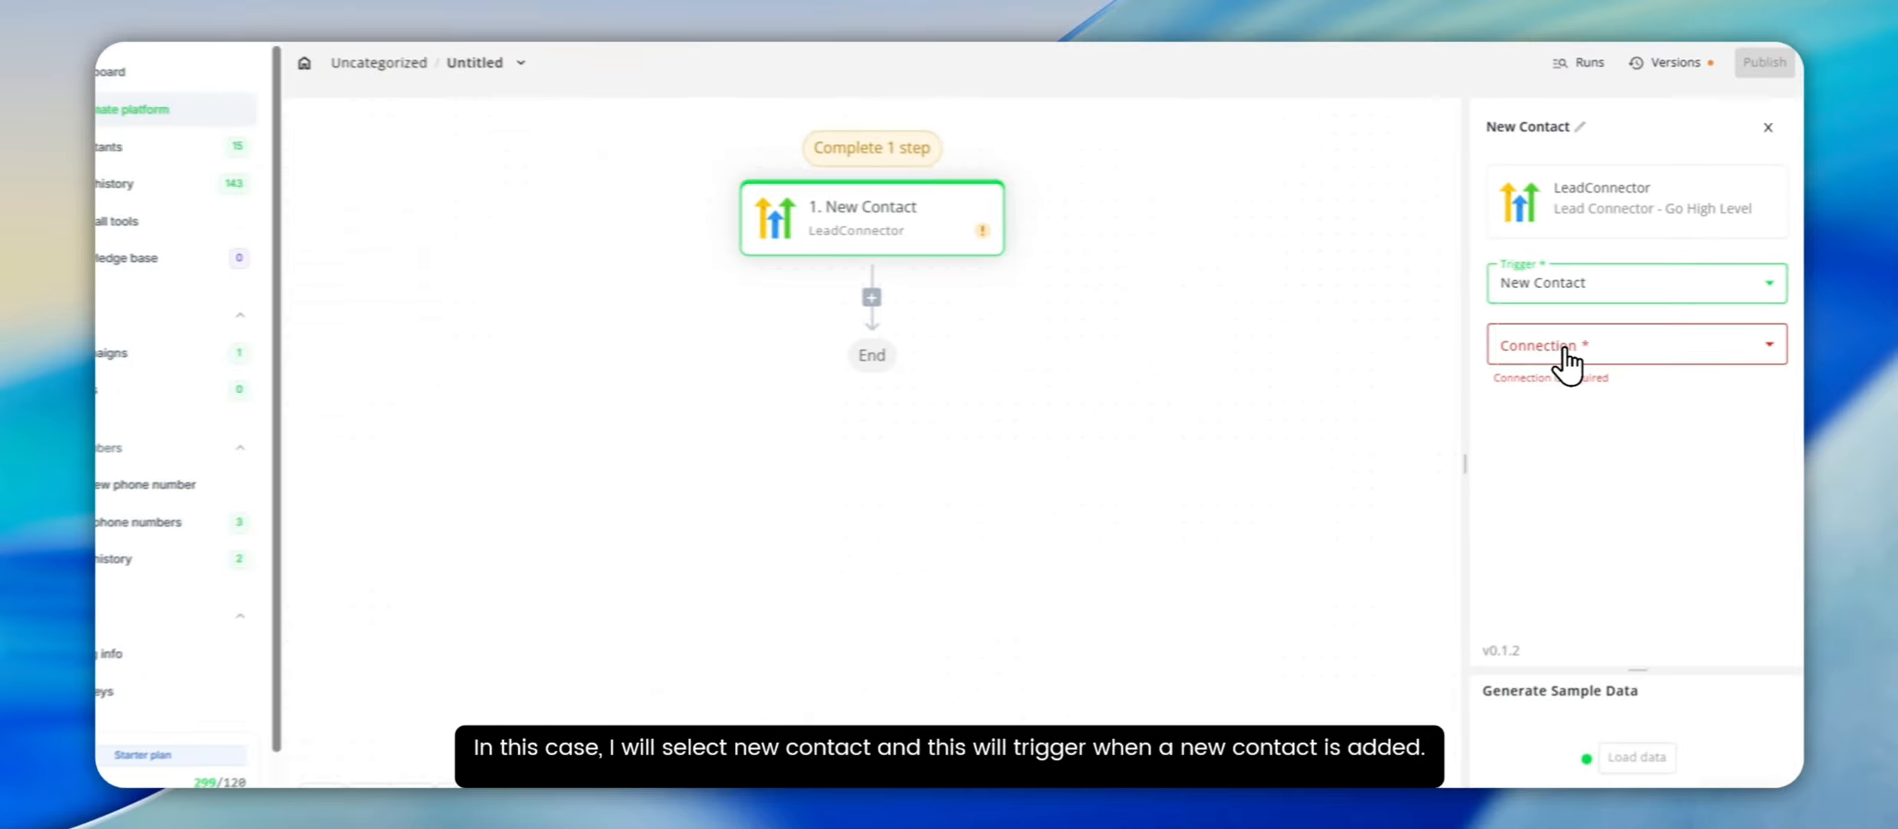
Step: Create and save a LeadConnector connection named lead-connector15, linked to the Test account, for the New Contact trigger
{"action": "left_click", "coordinate": [1557, 361]}
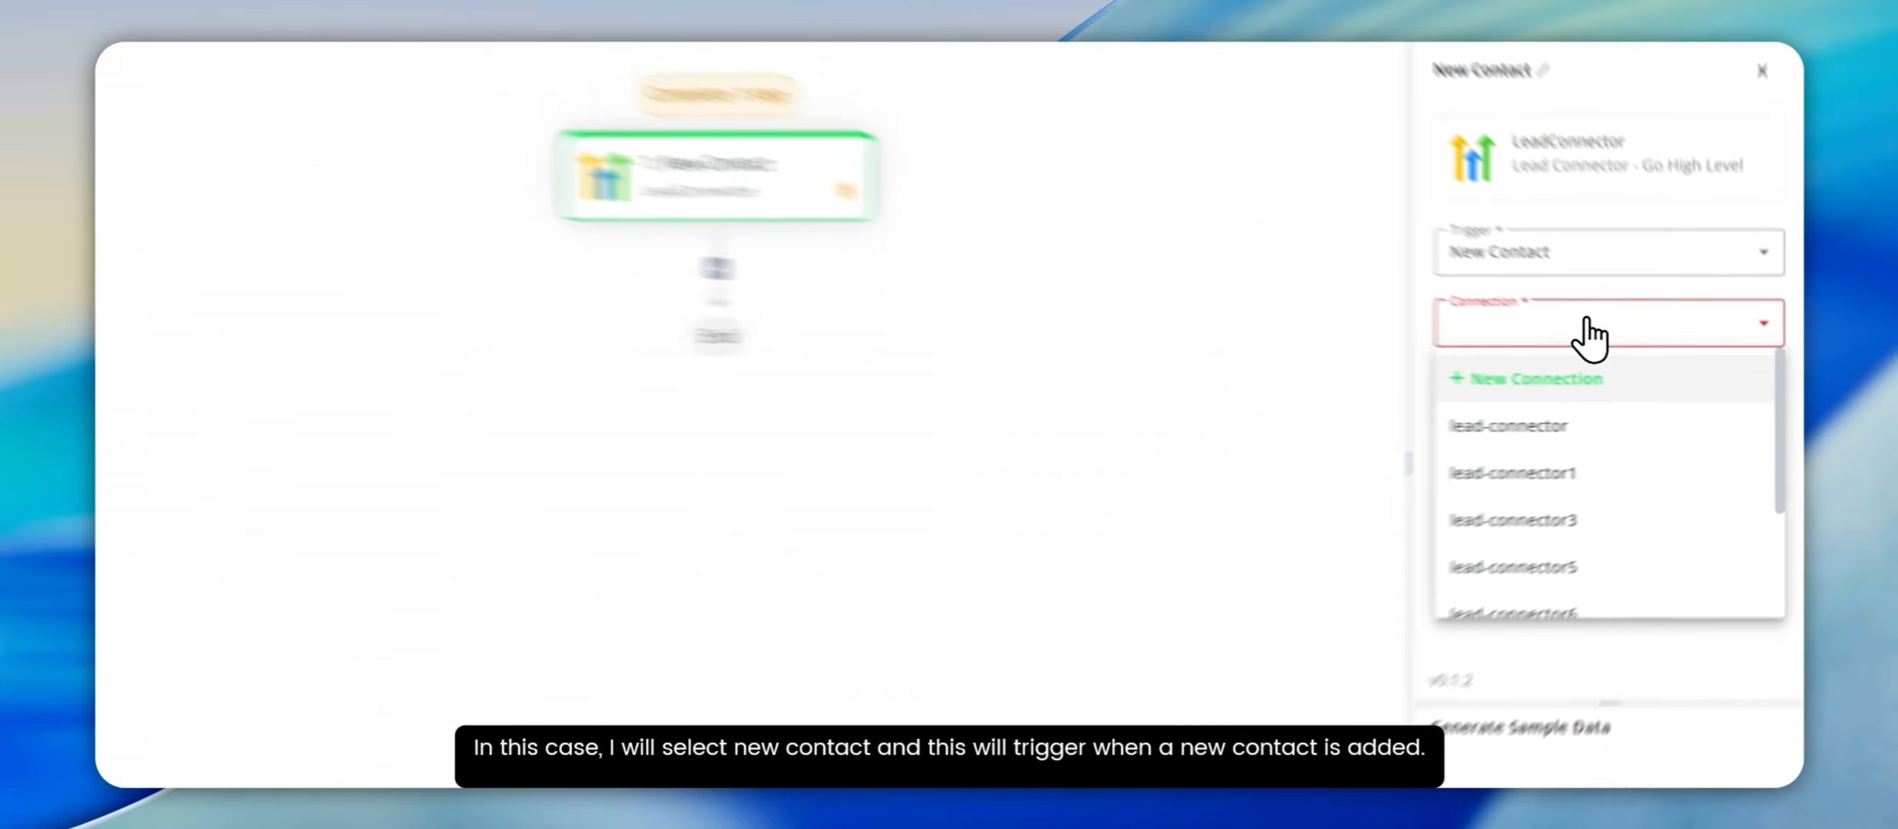
{"action": "left_click", "coordinate": [1558, 379]}
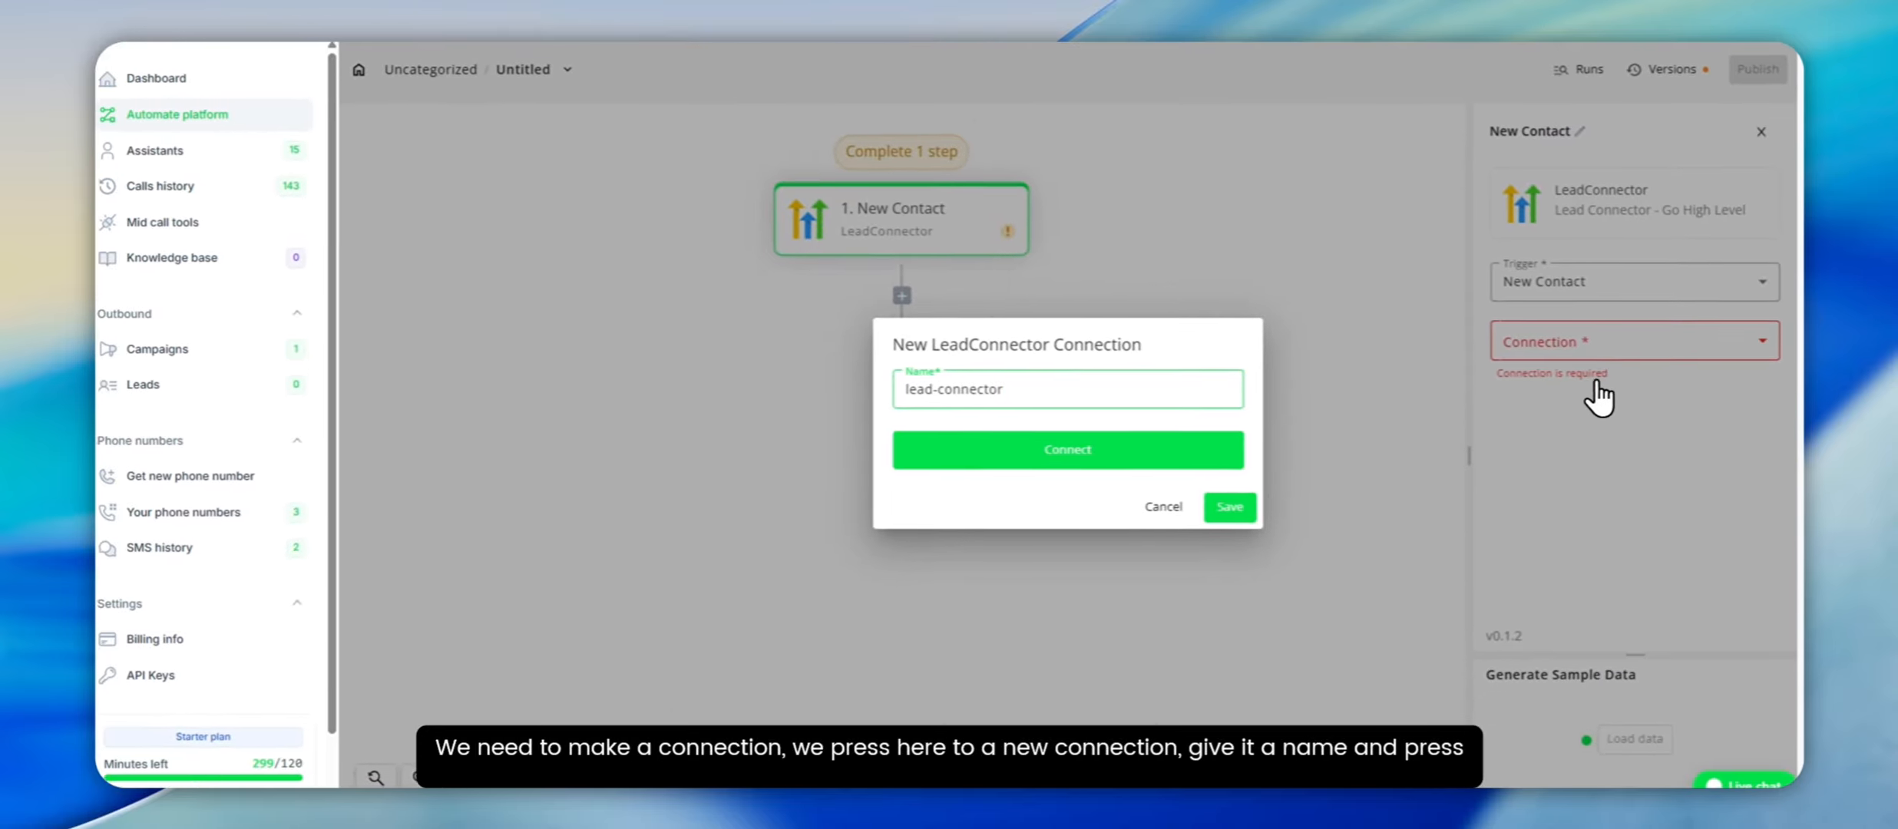
{"action": "type", "text": "15"}
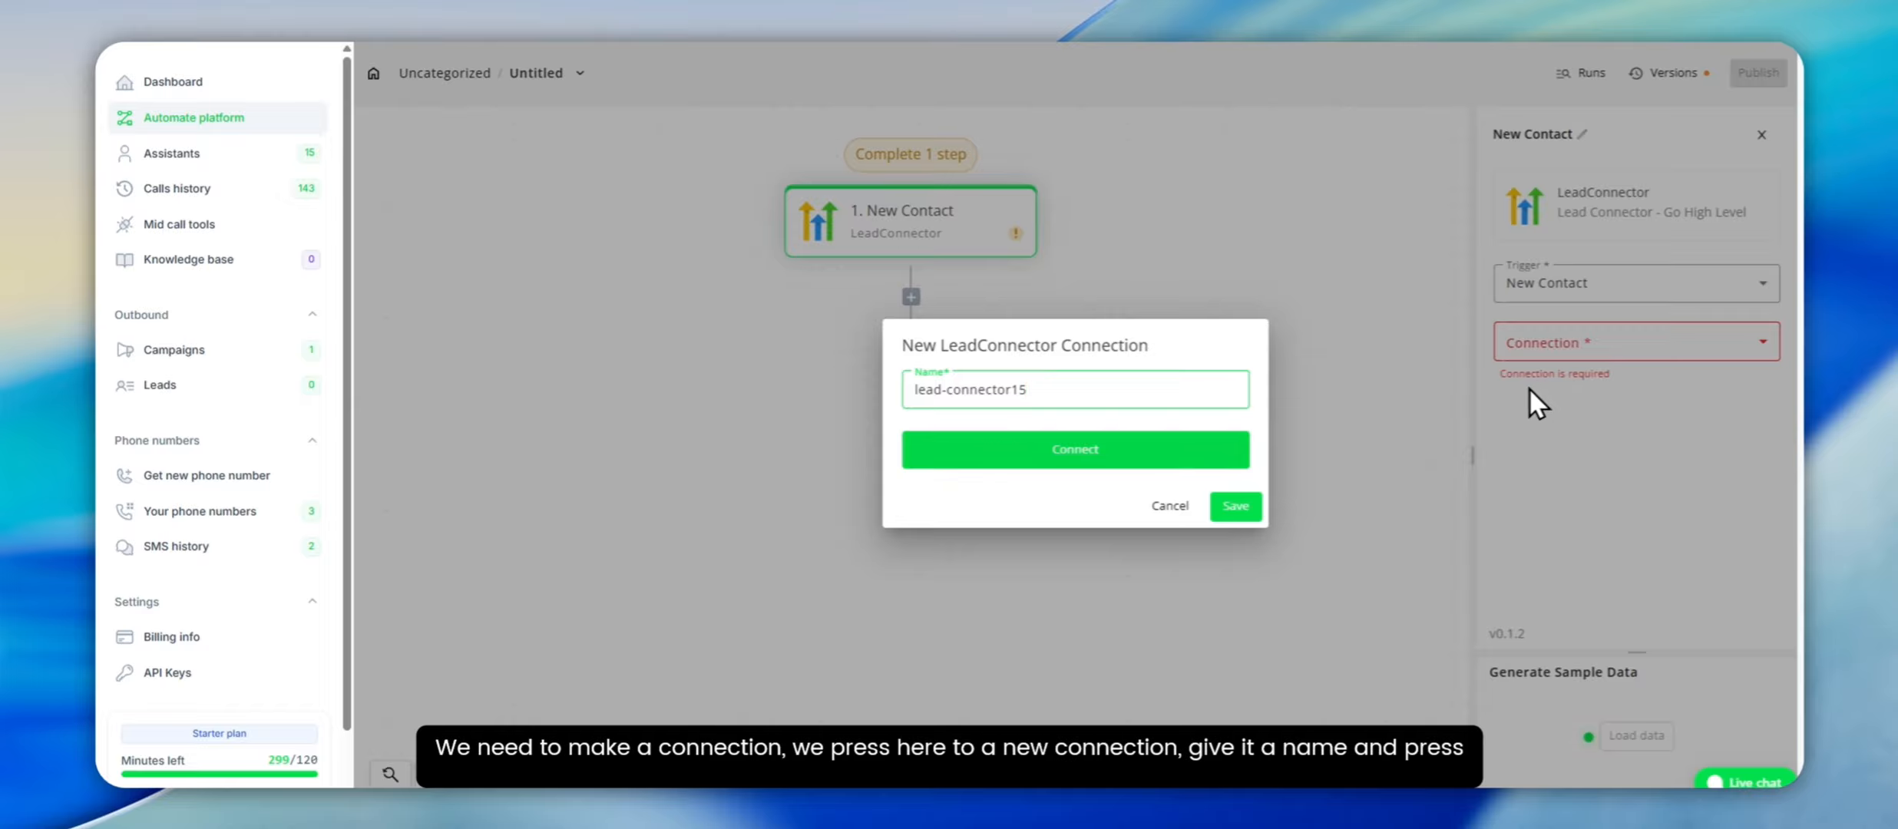
{"action": "left_click", "coordinate": [1113, 454]}
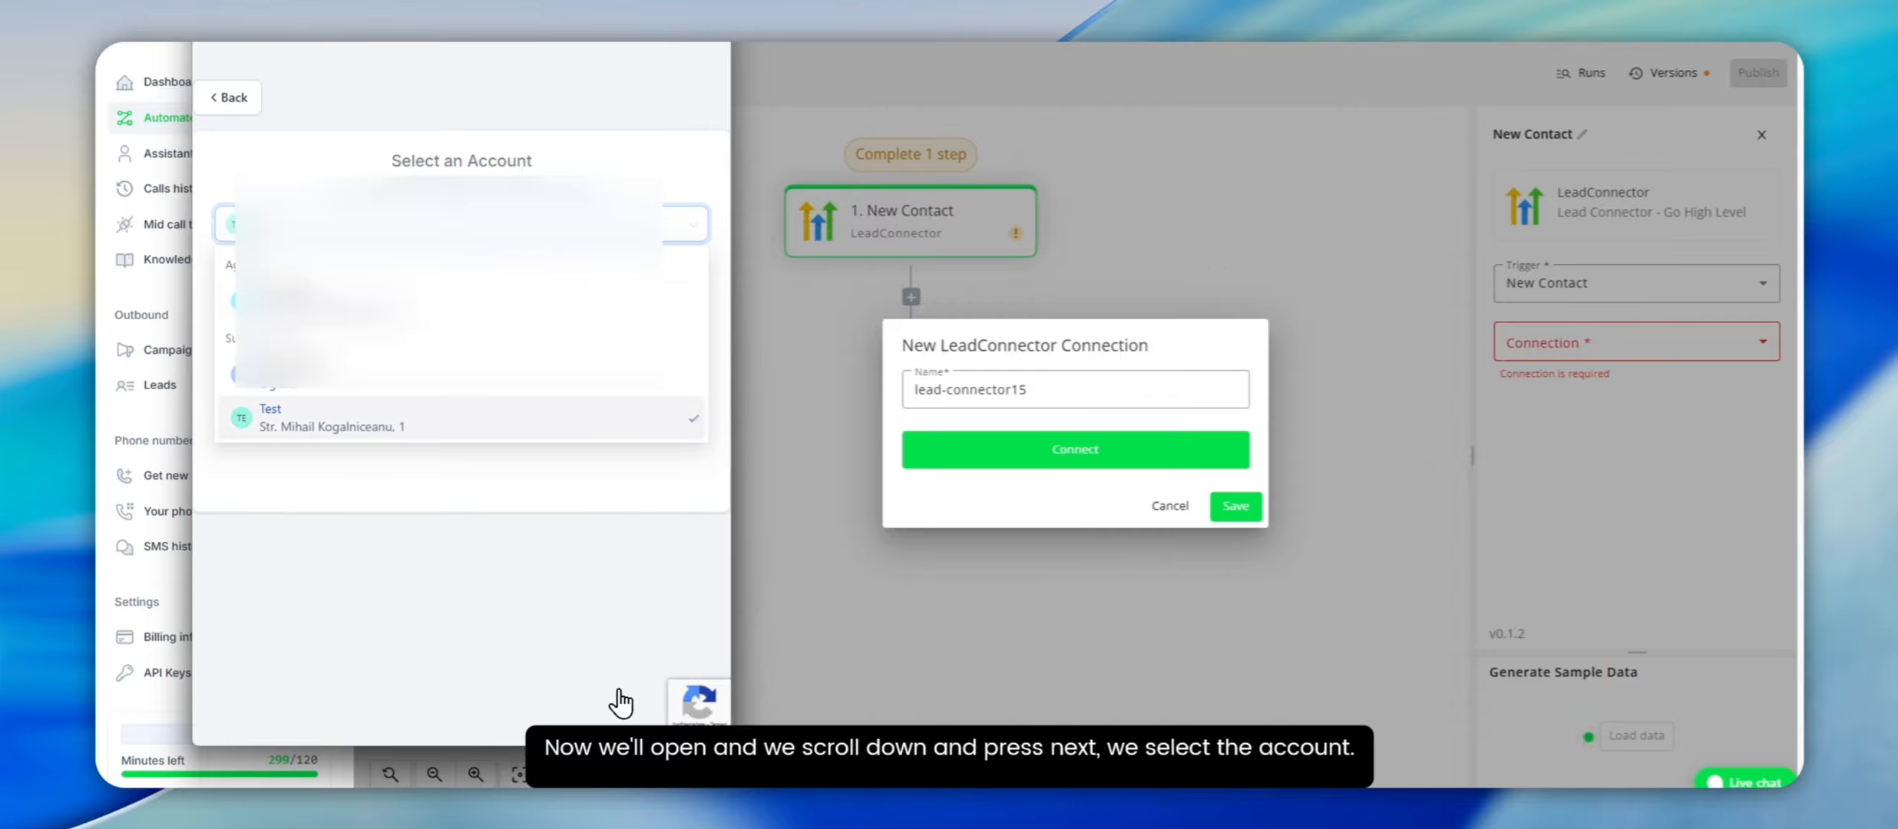
{"action": "left_click", "coordinate": [413, 430]}
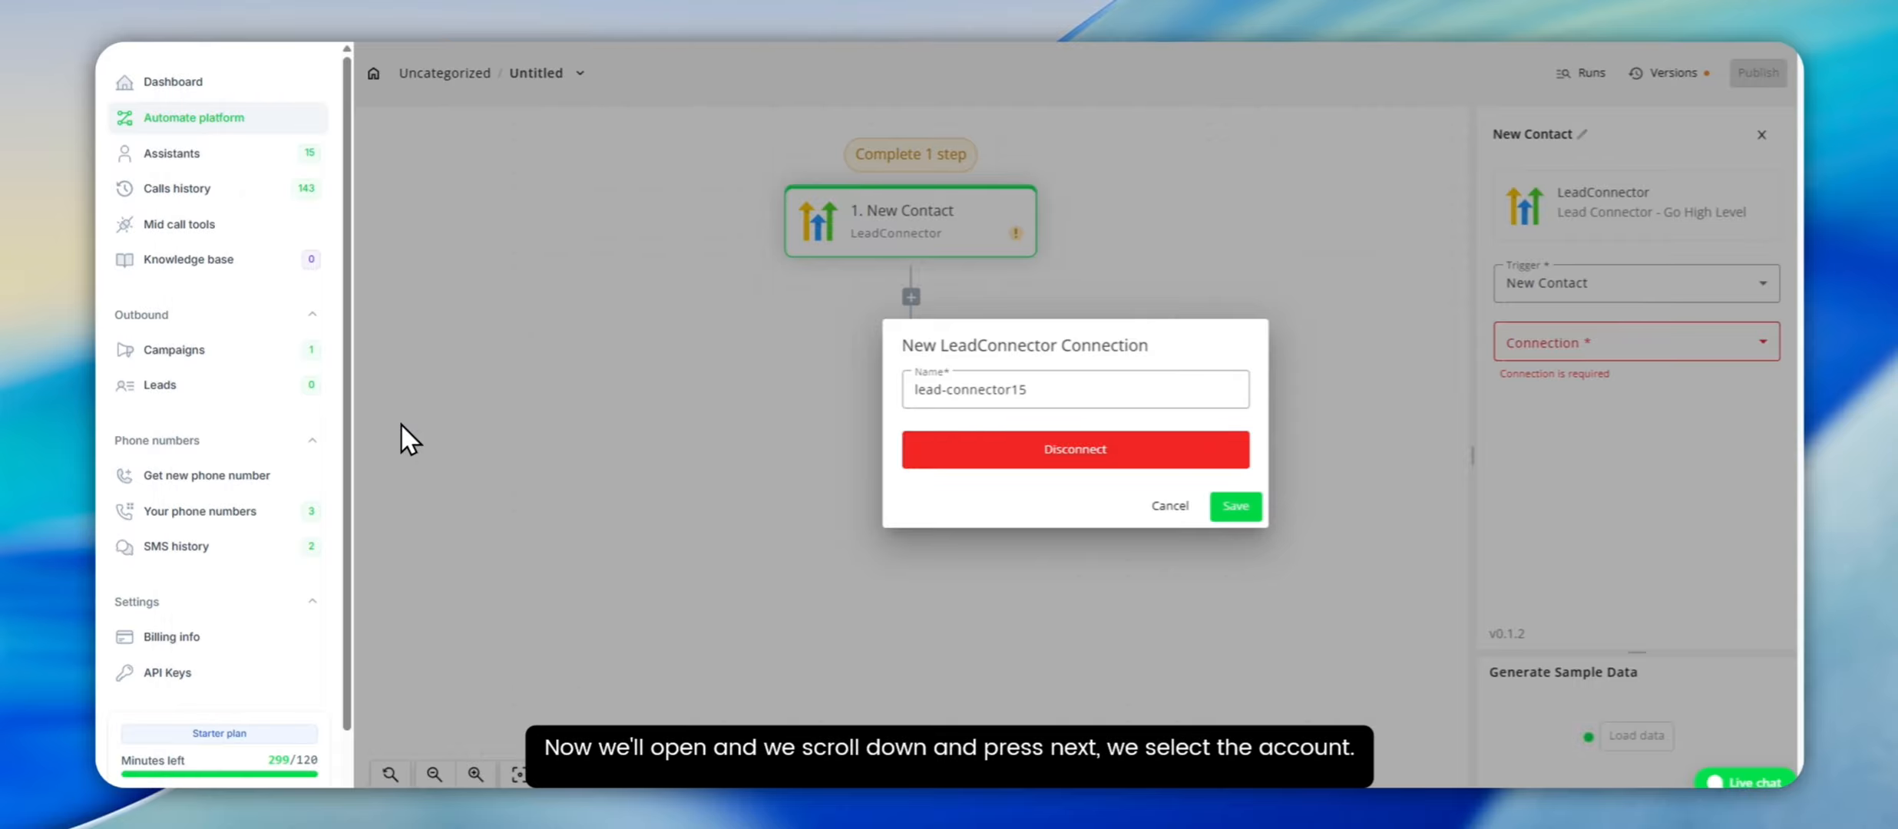
{"action": "left_click", "coordinate": [1235, 507]}
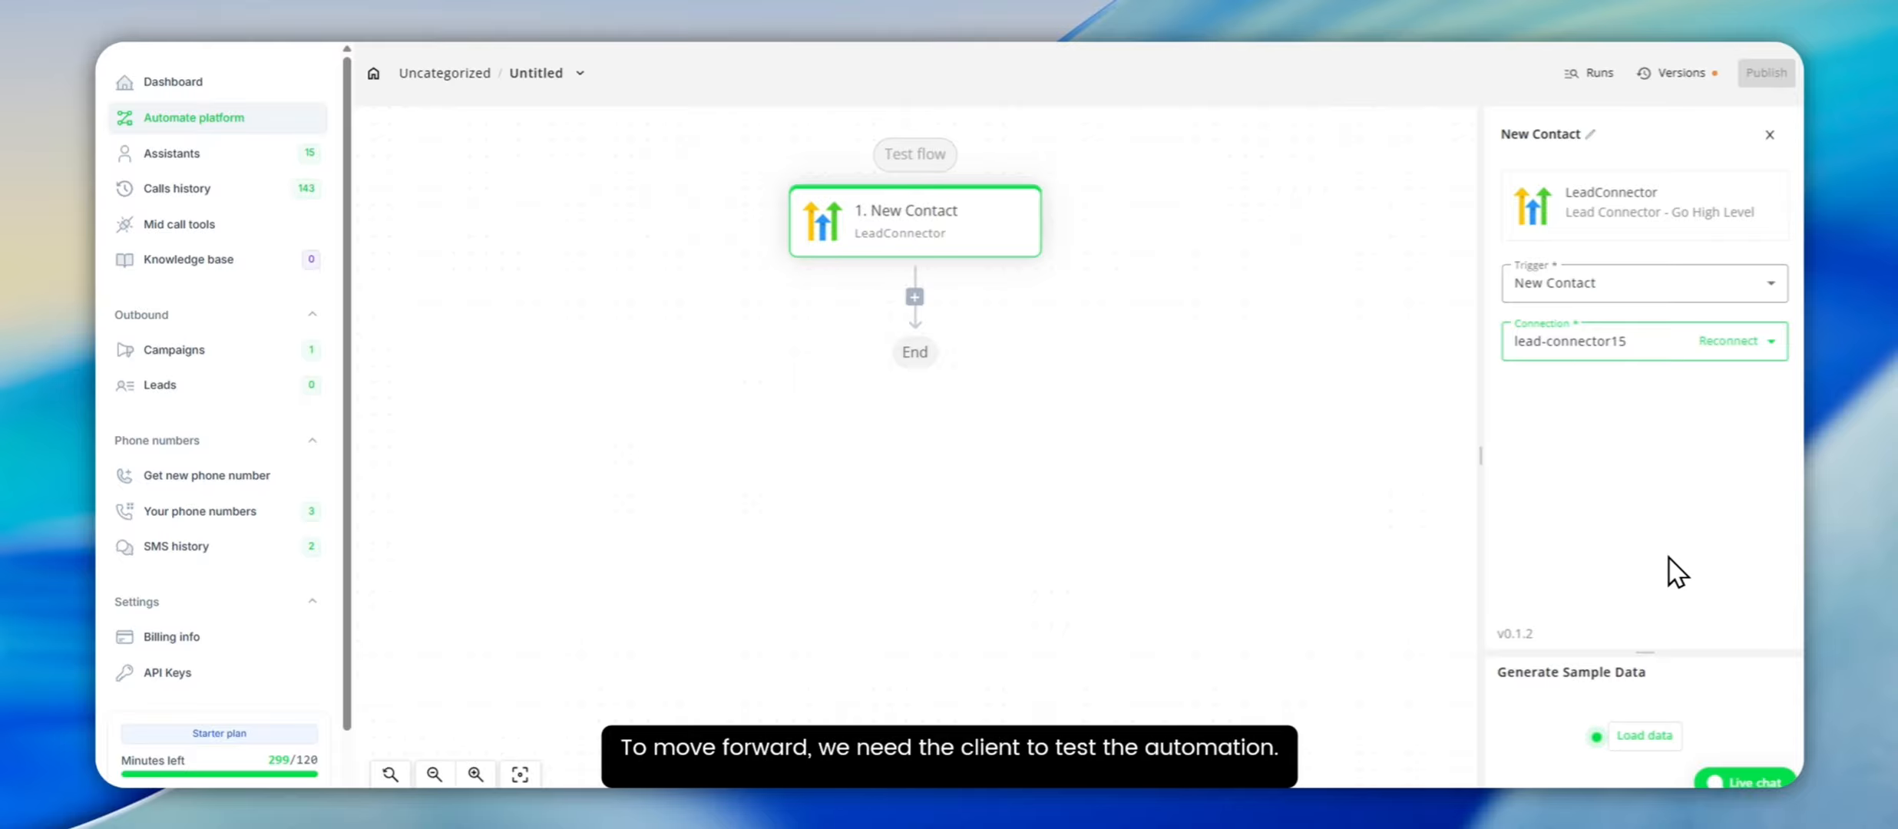
{"action": "left_click_drag", "start_coordinate": [1663, 653], "coordinate": [1663, 492]}
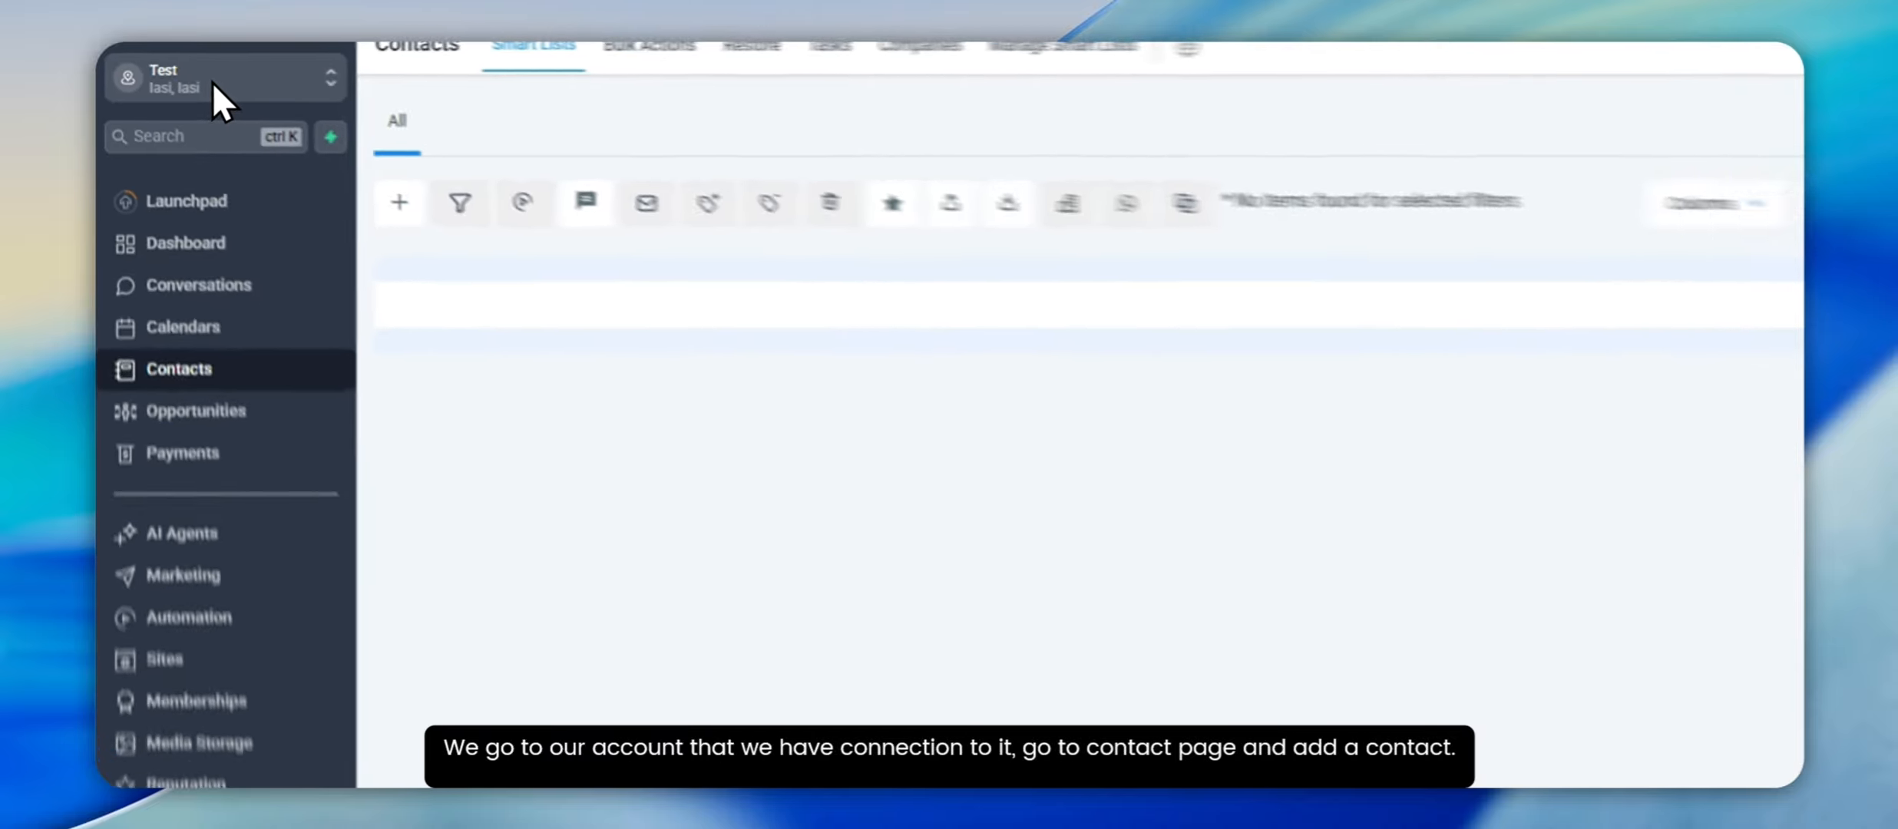
Step: Switch to Go High Level, add a Lead contact with name, email and home phone number, and reload the contacts list
{"action": "left_click", "coordinate": [399, 202]}
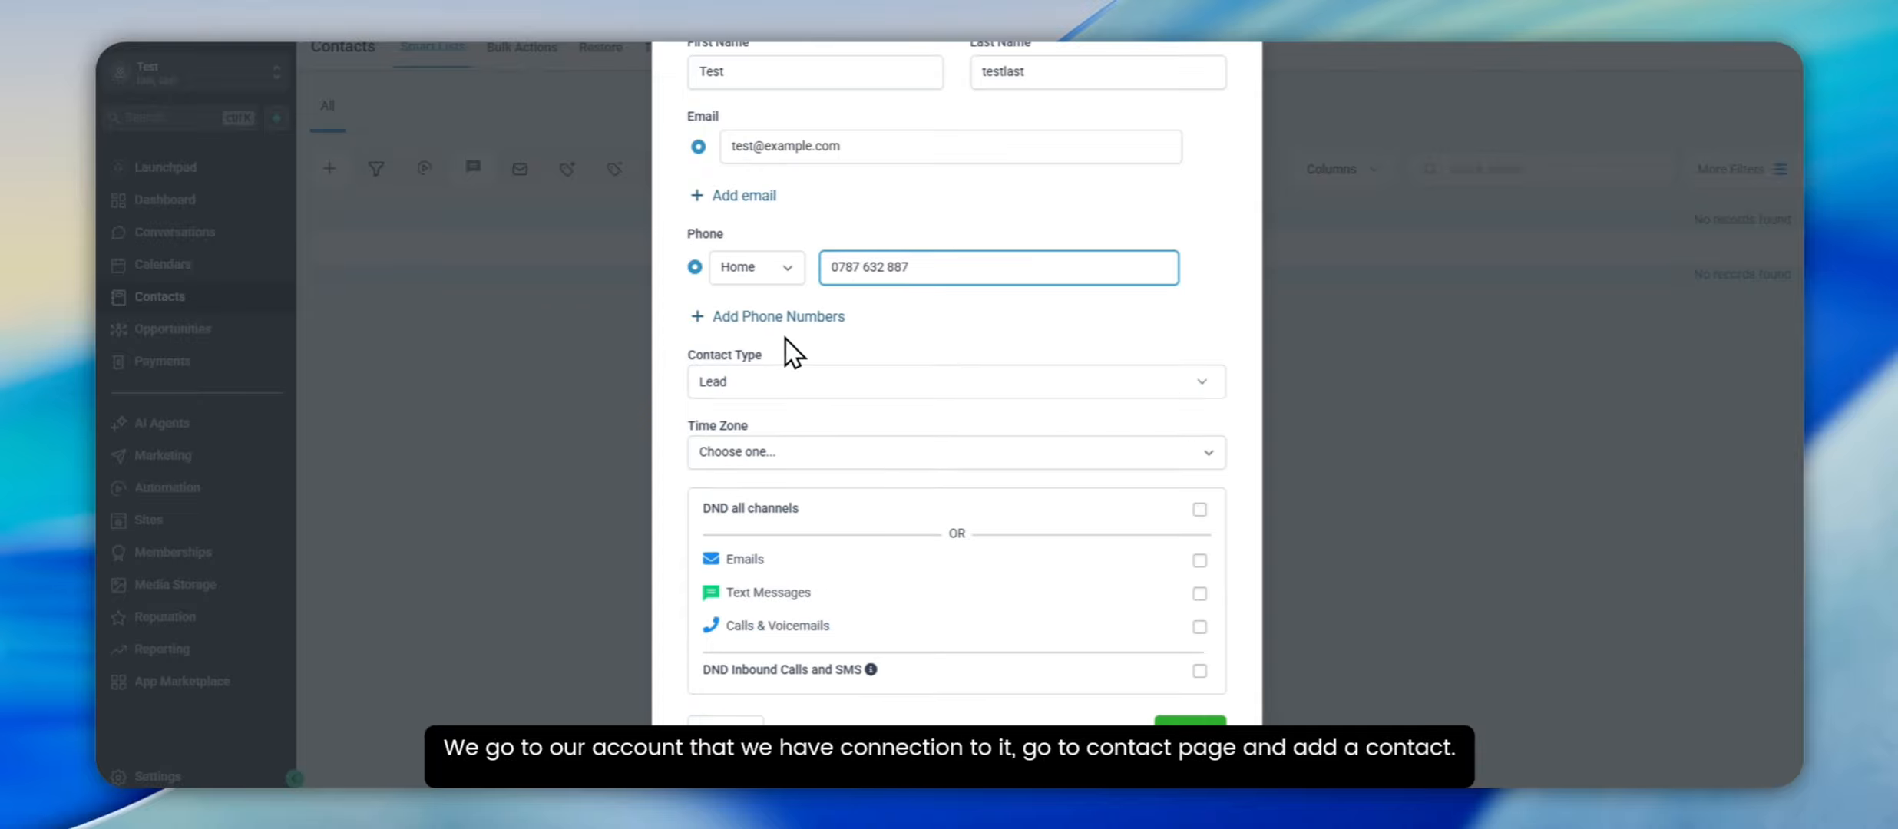
{"action": "left_click", "coordinate": [844, 399]}
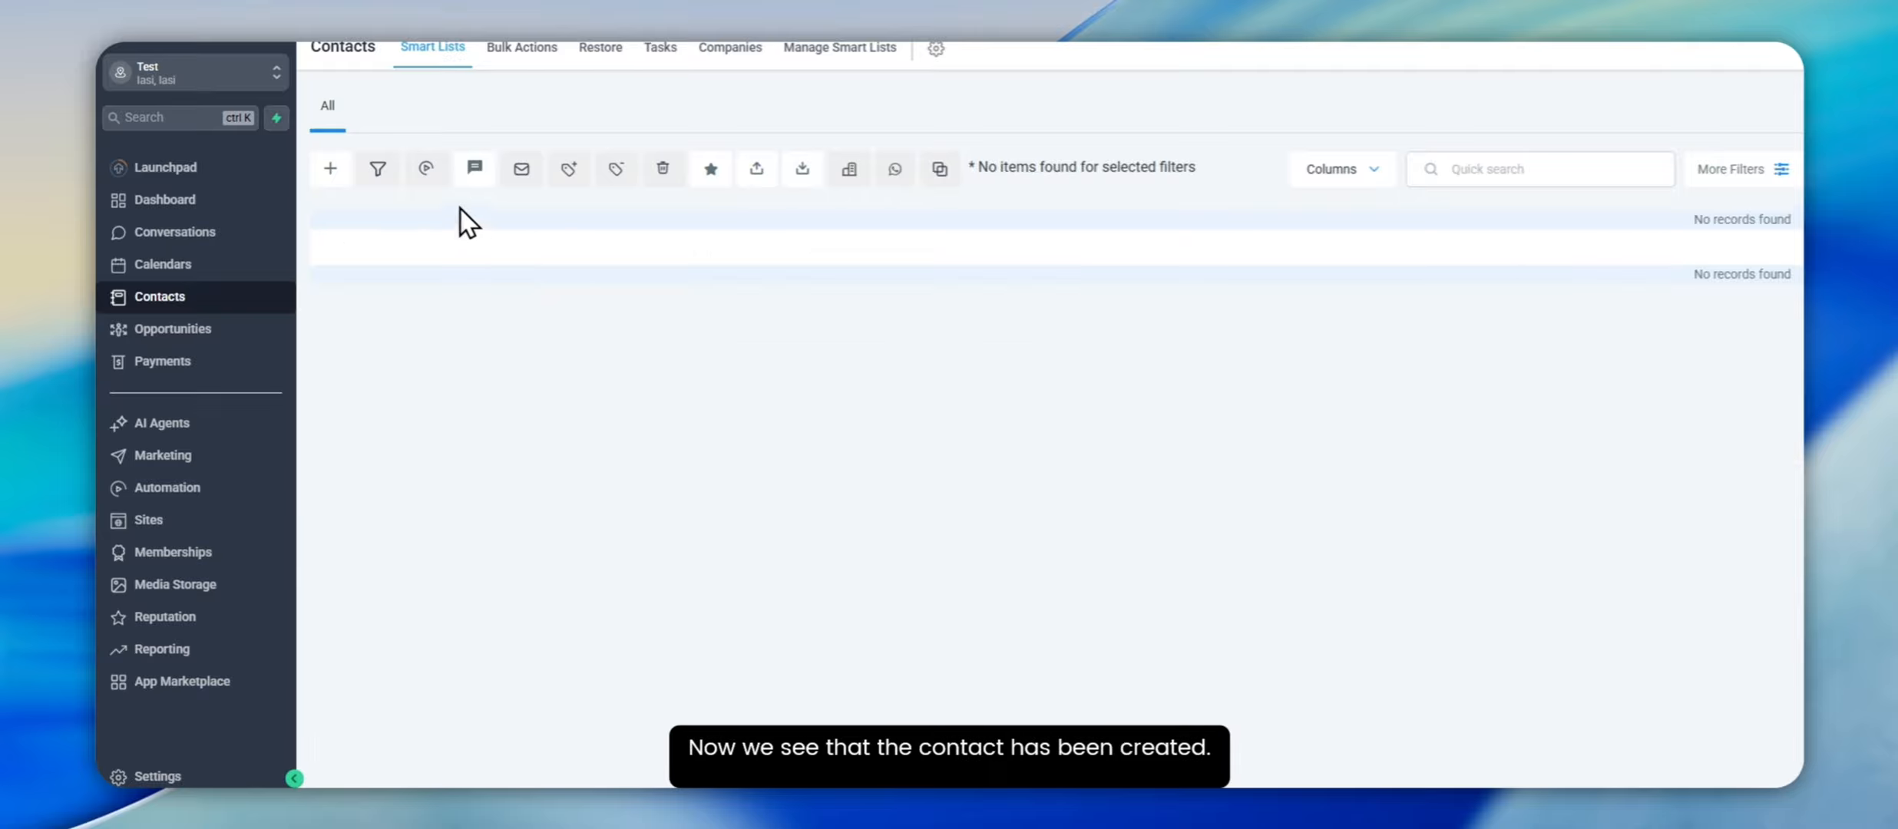
{"action": "key", "text": "F5"}
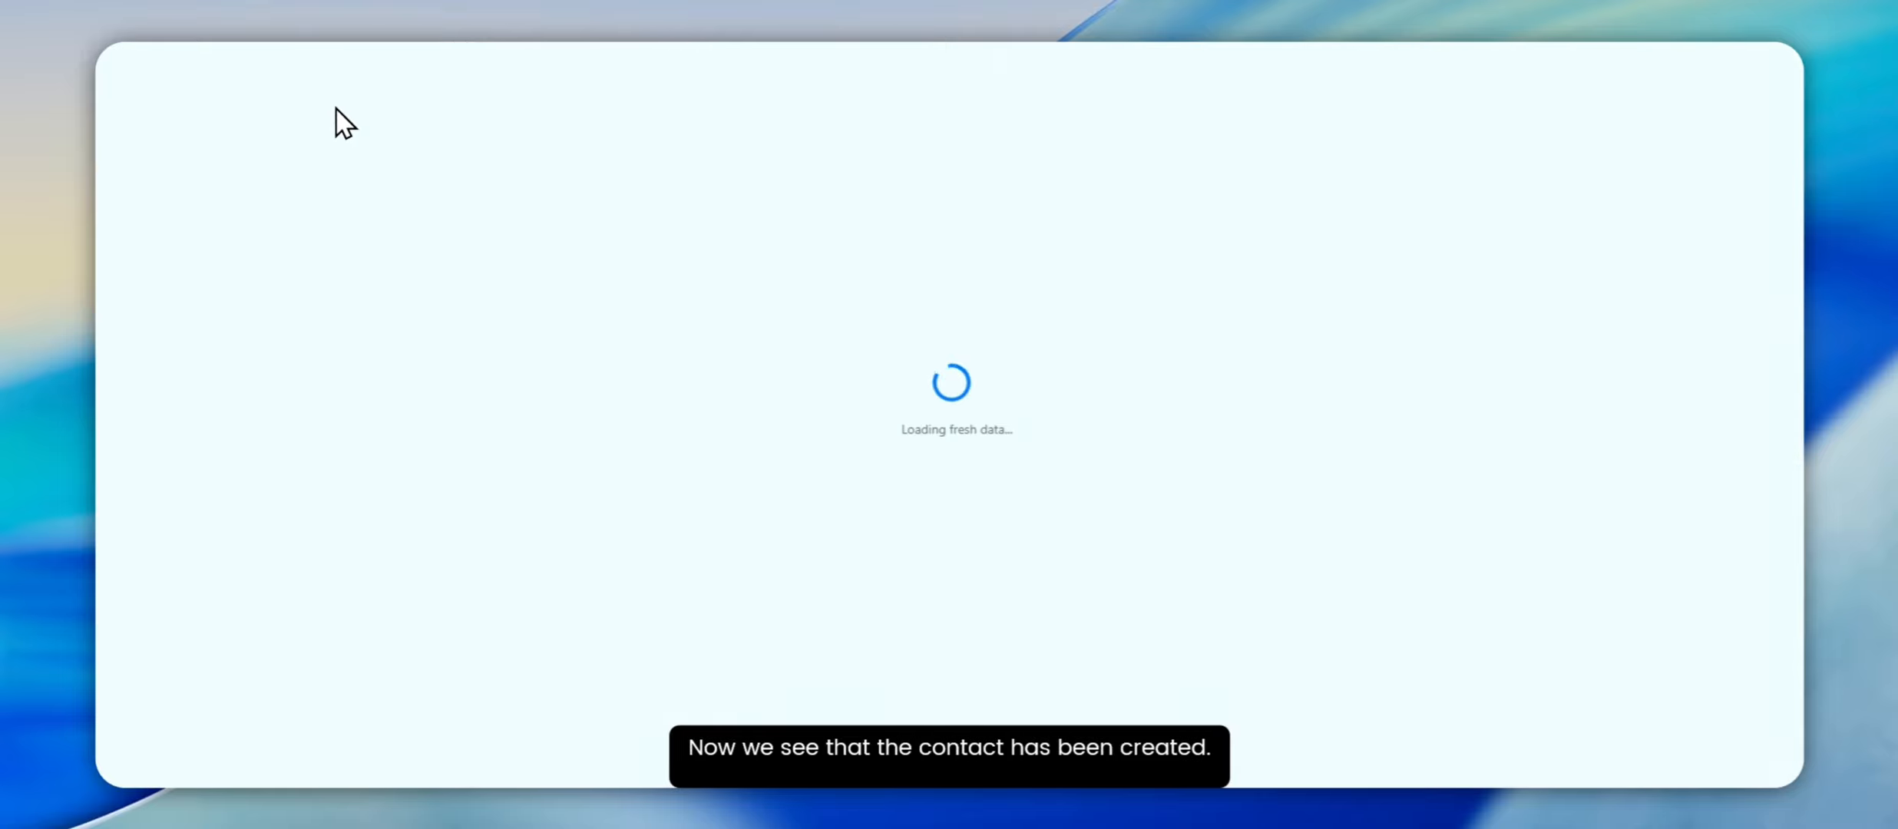
{"action": "key", "text": "F5"}
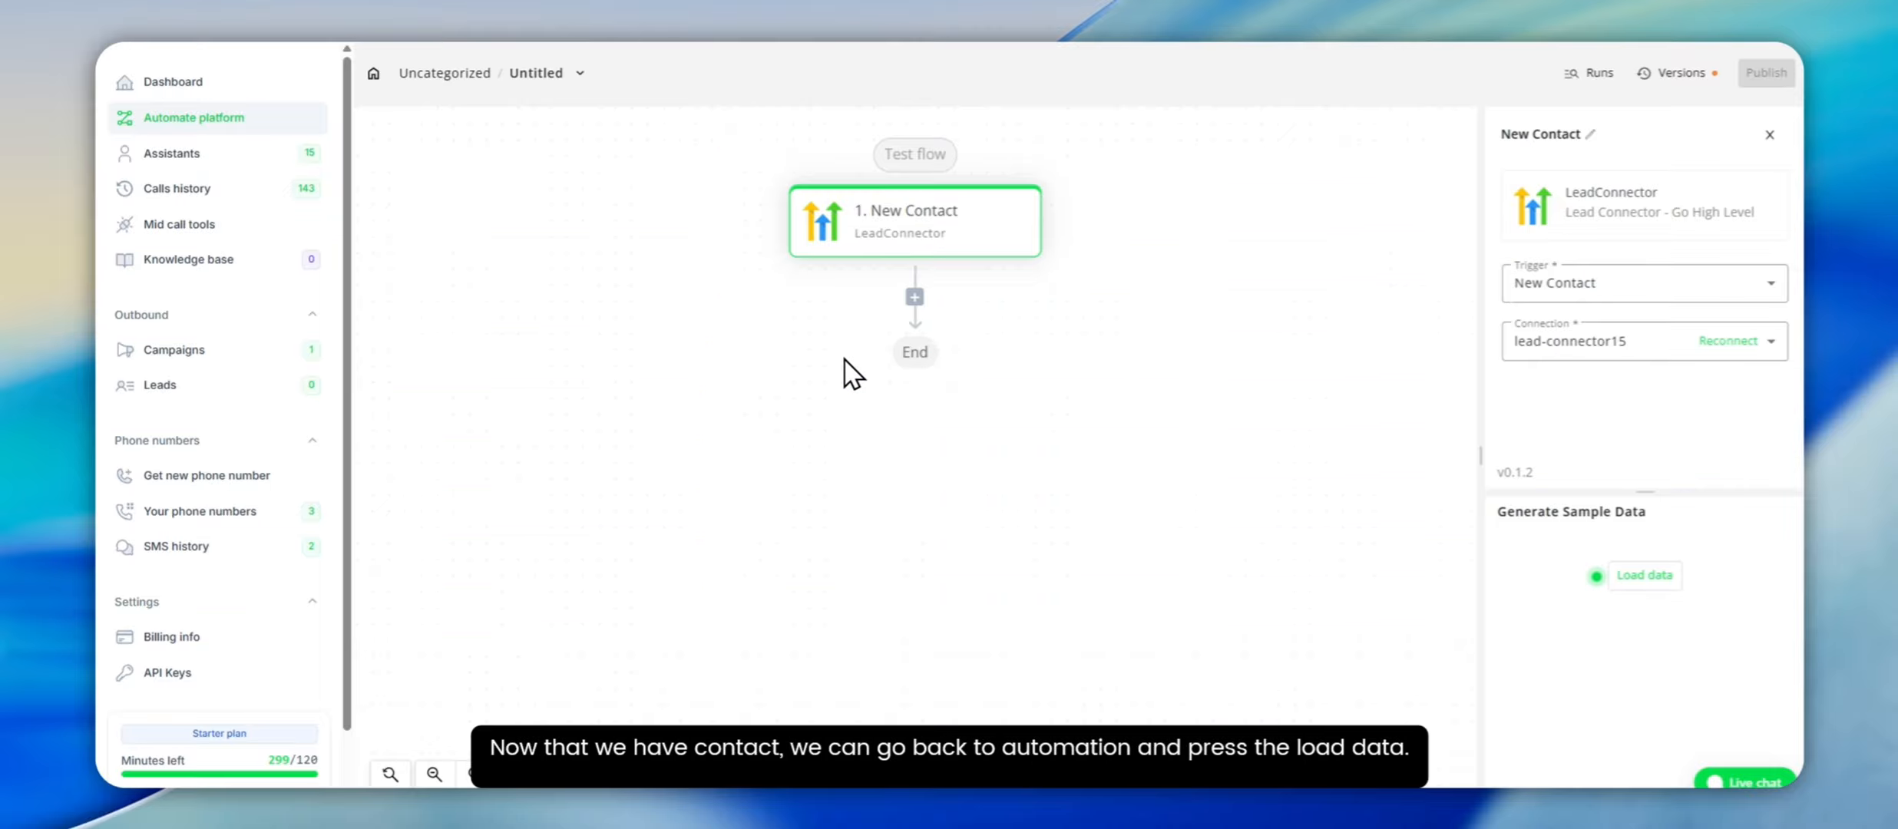
Step: Back in the automation flow, load sample data for the New Contact trigger and add an Our AI calling platform step after it
{"action": "left_click", "coordinate": [1645, 576]}
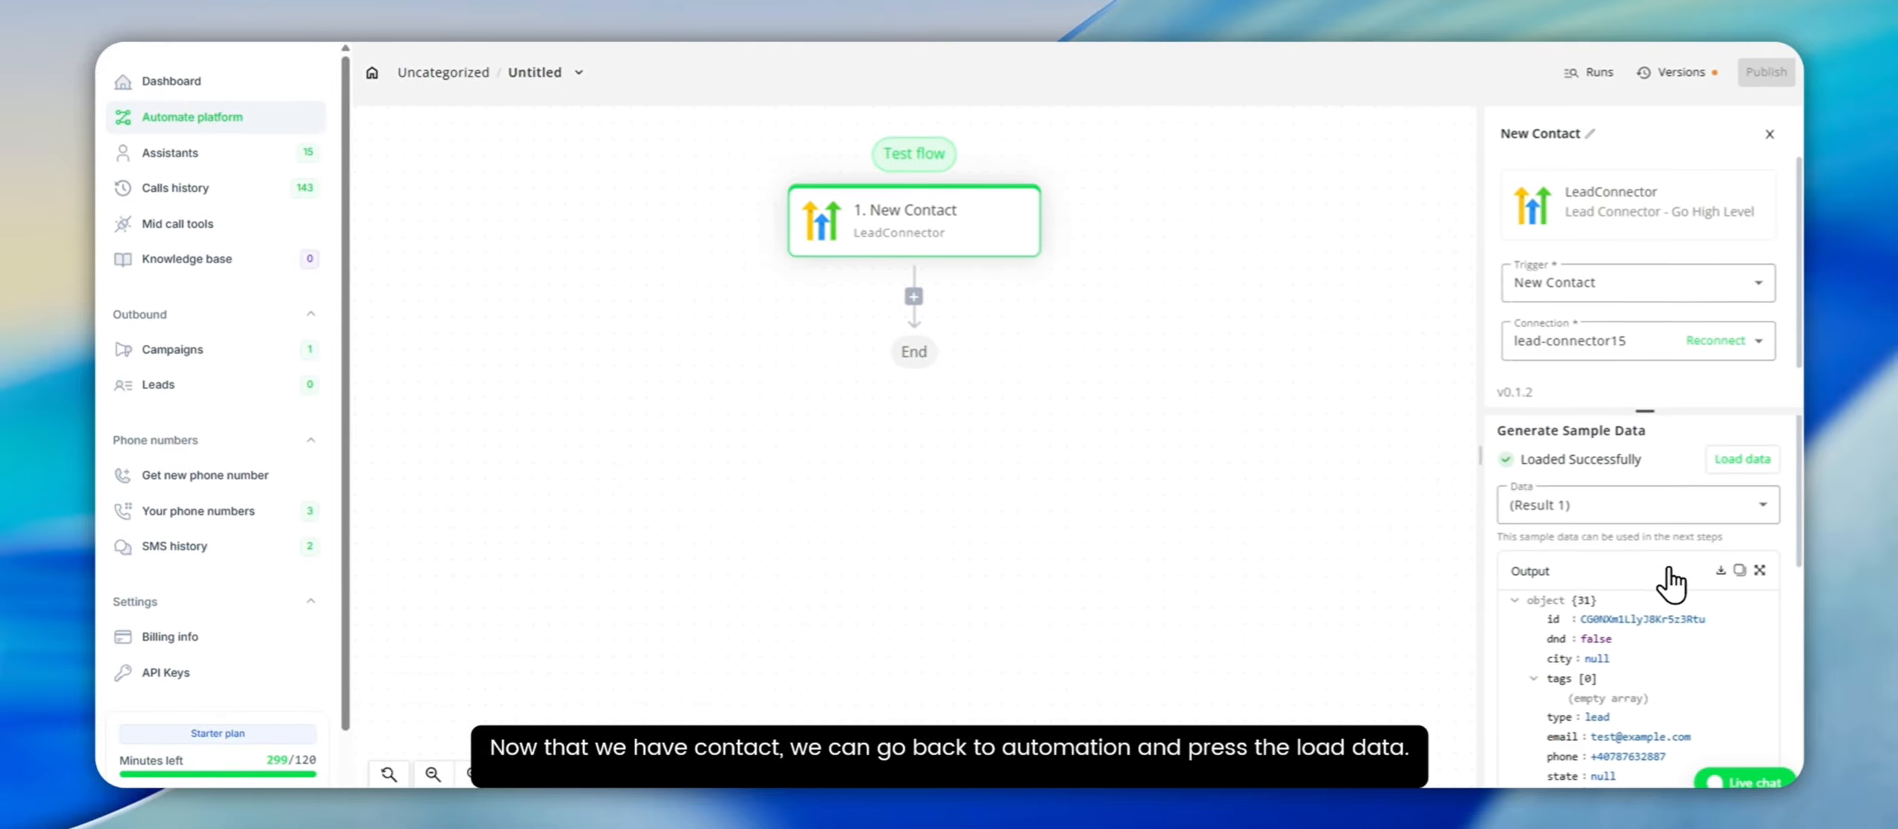
{"action": "scroll", "coordinate": [1651, 522], "scroll_direction": "down", "scroll_amount": 3}
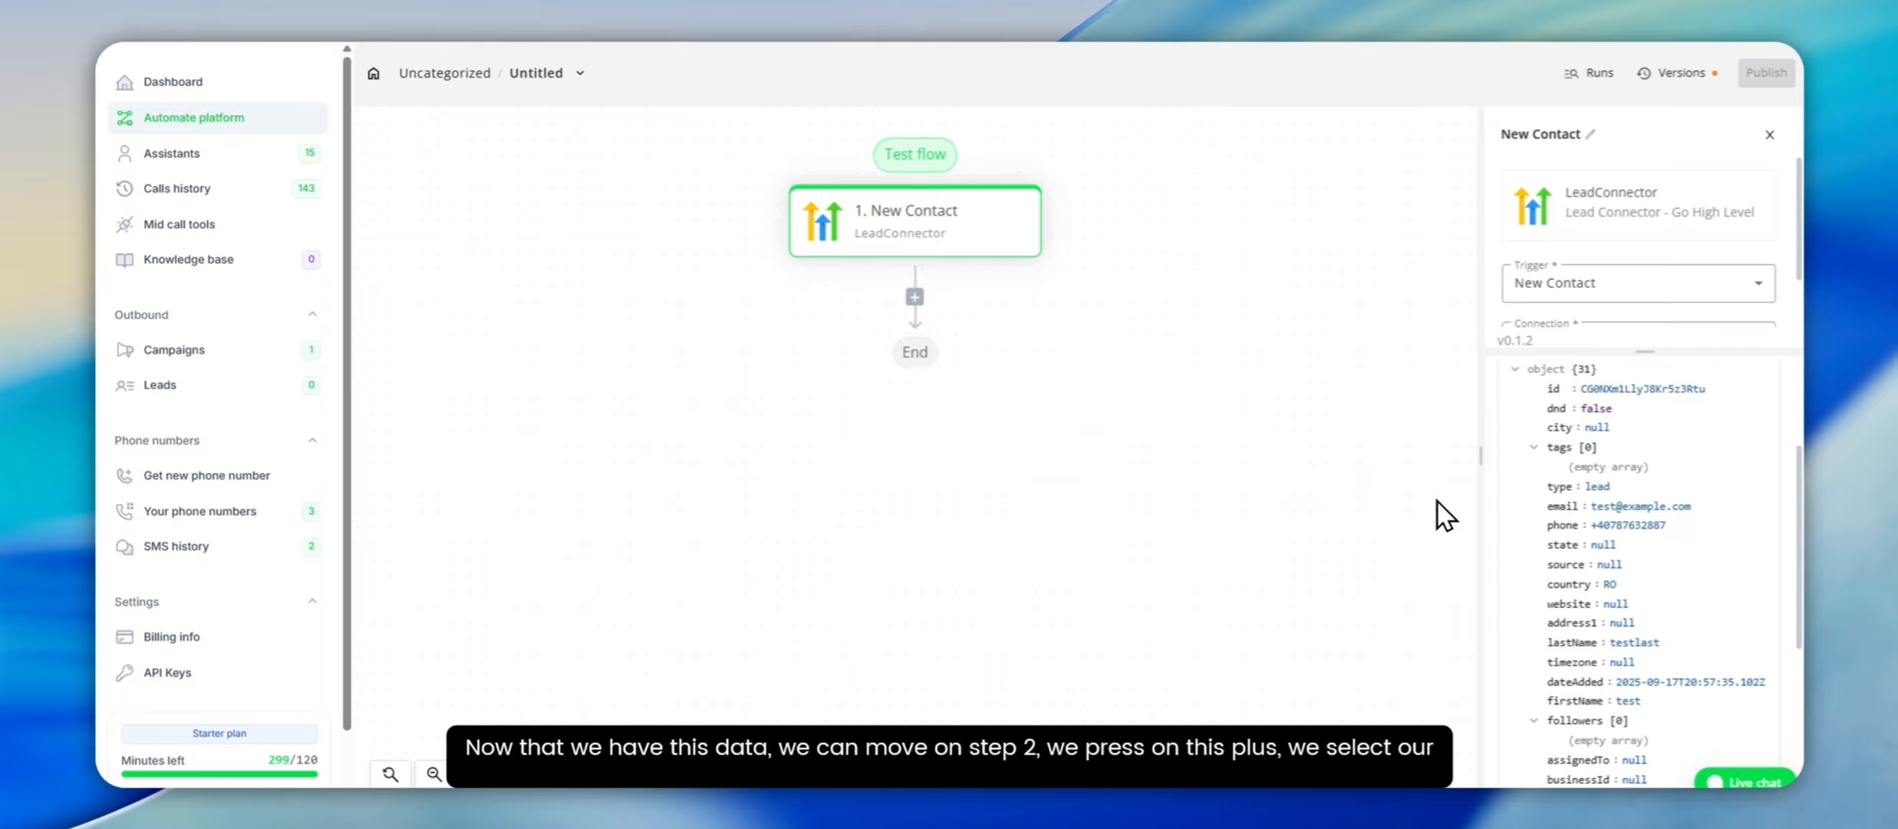
{"action": "left_click", "coordinate": [915, 297]}
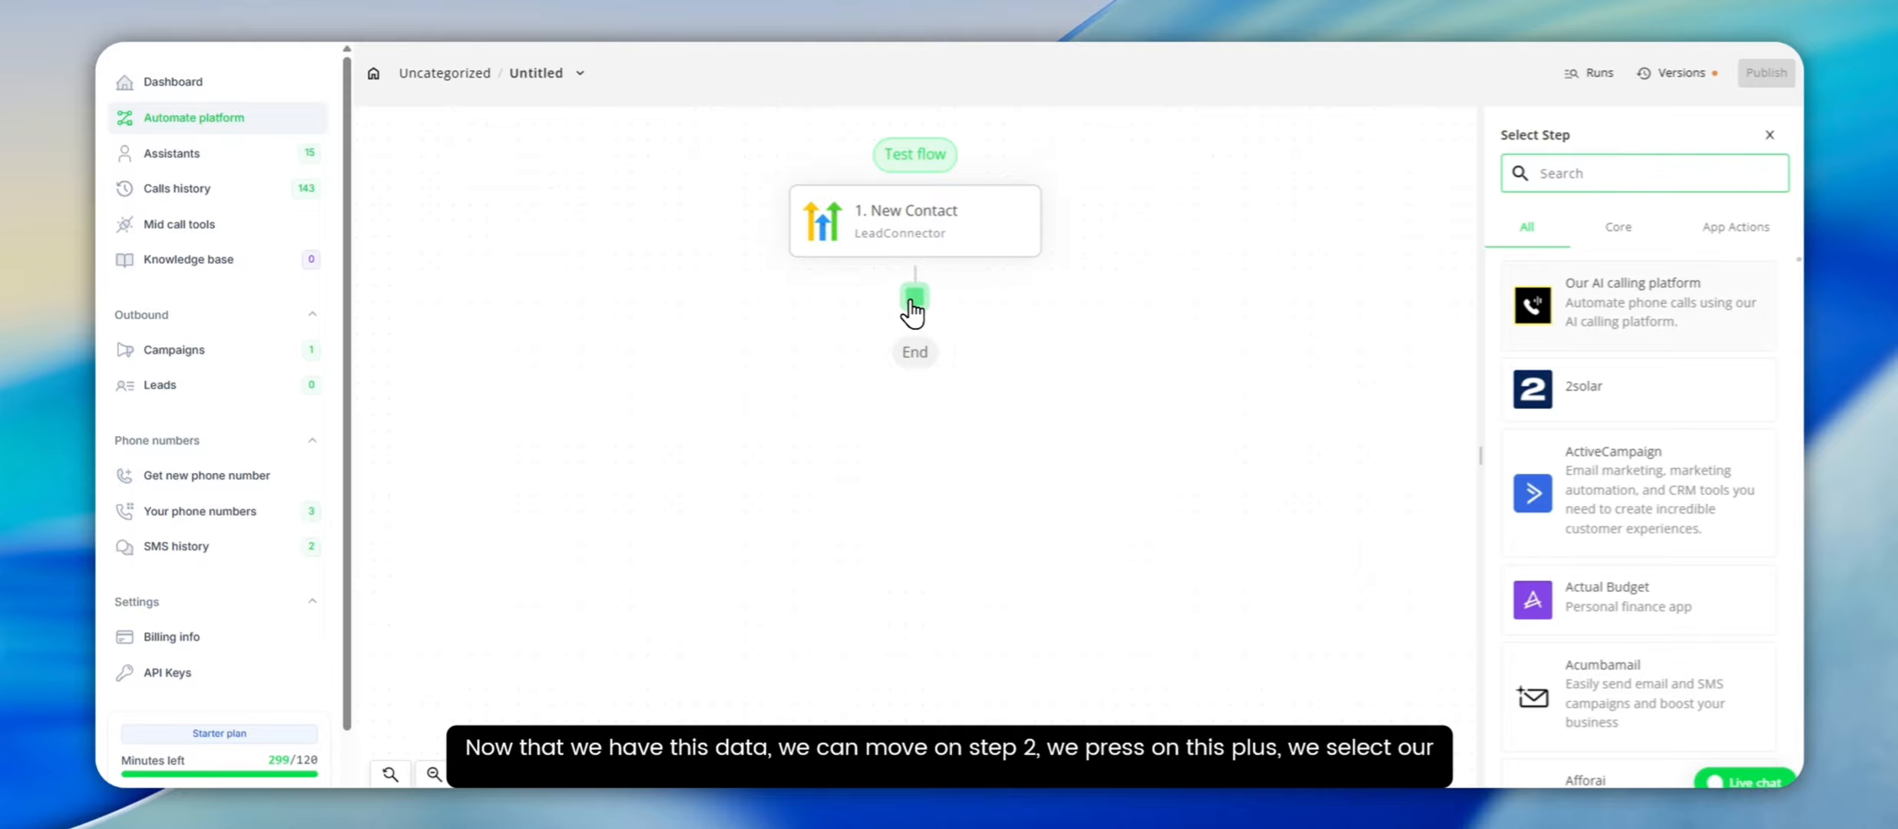
{"action": "left_click", "coordinate": [1570, 307]}
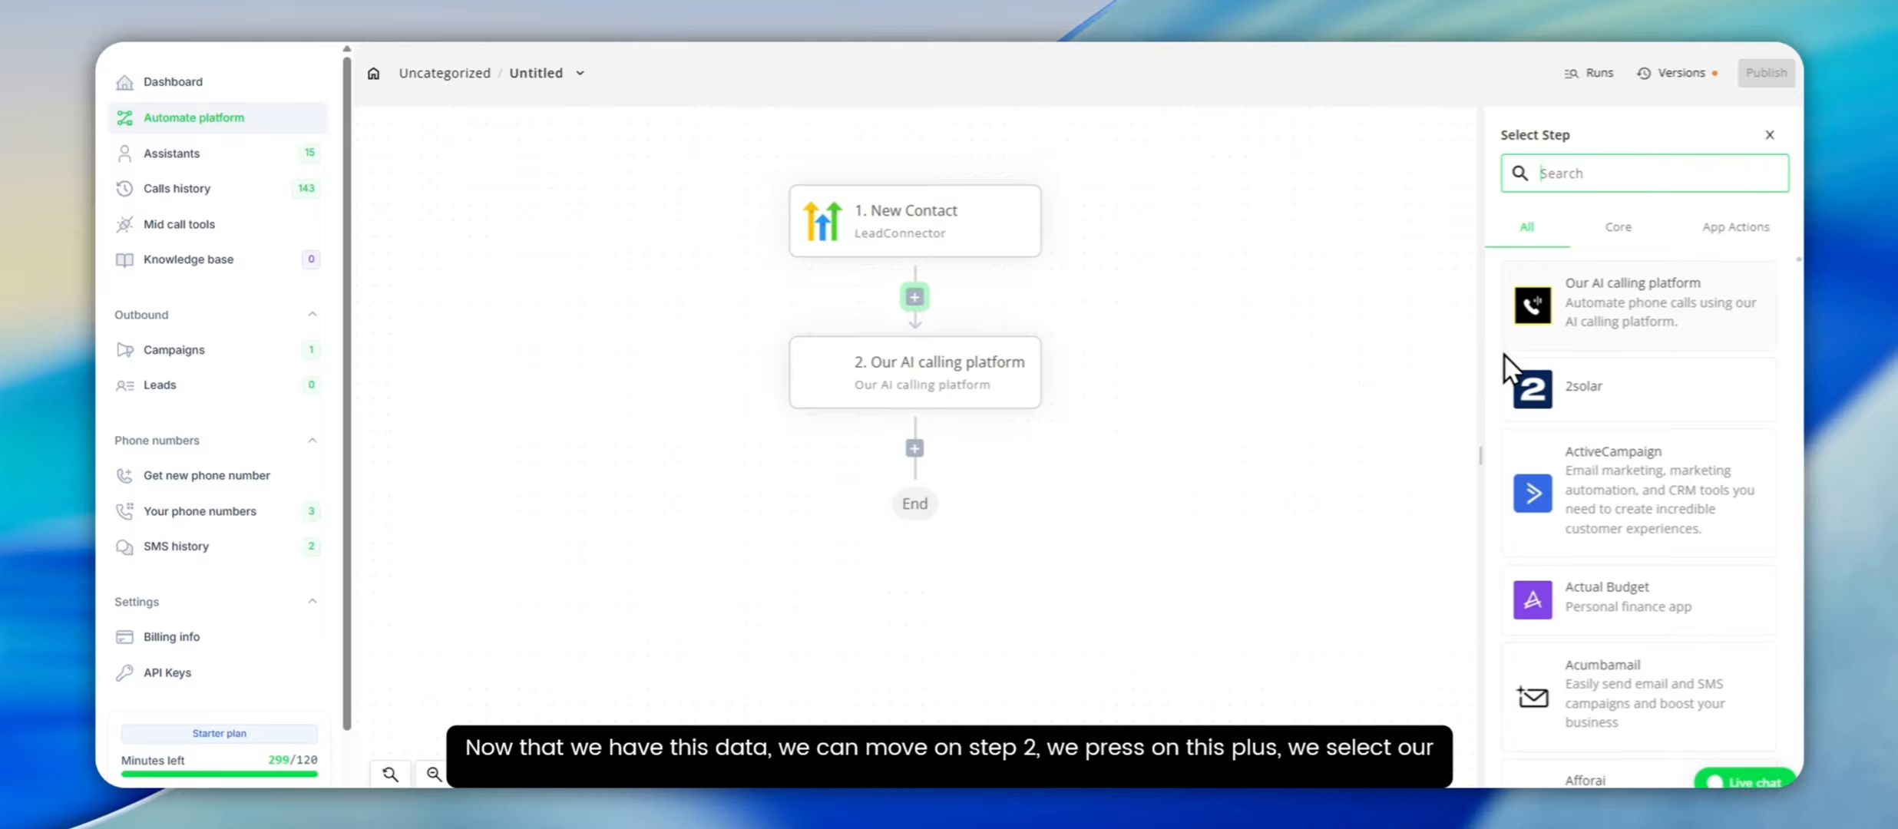
Step: Set the Our AI calling platform step's action to Add lead to a campaign and select the Test ghl campaign
{"action": "left_click", "coordinate": [1566, 315]}
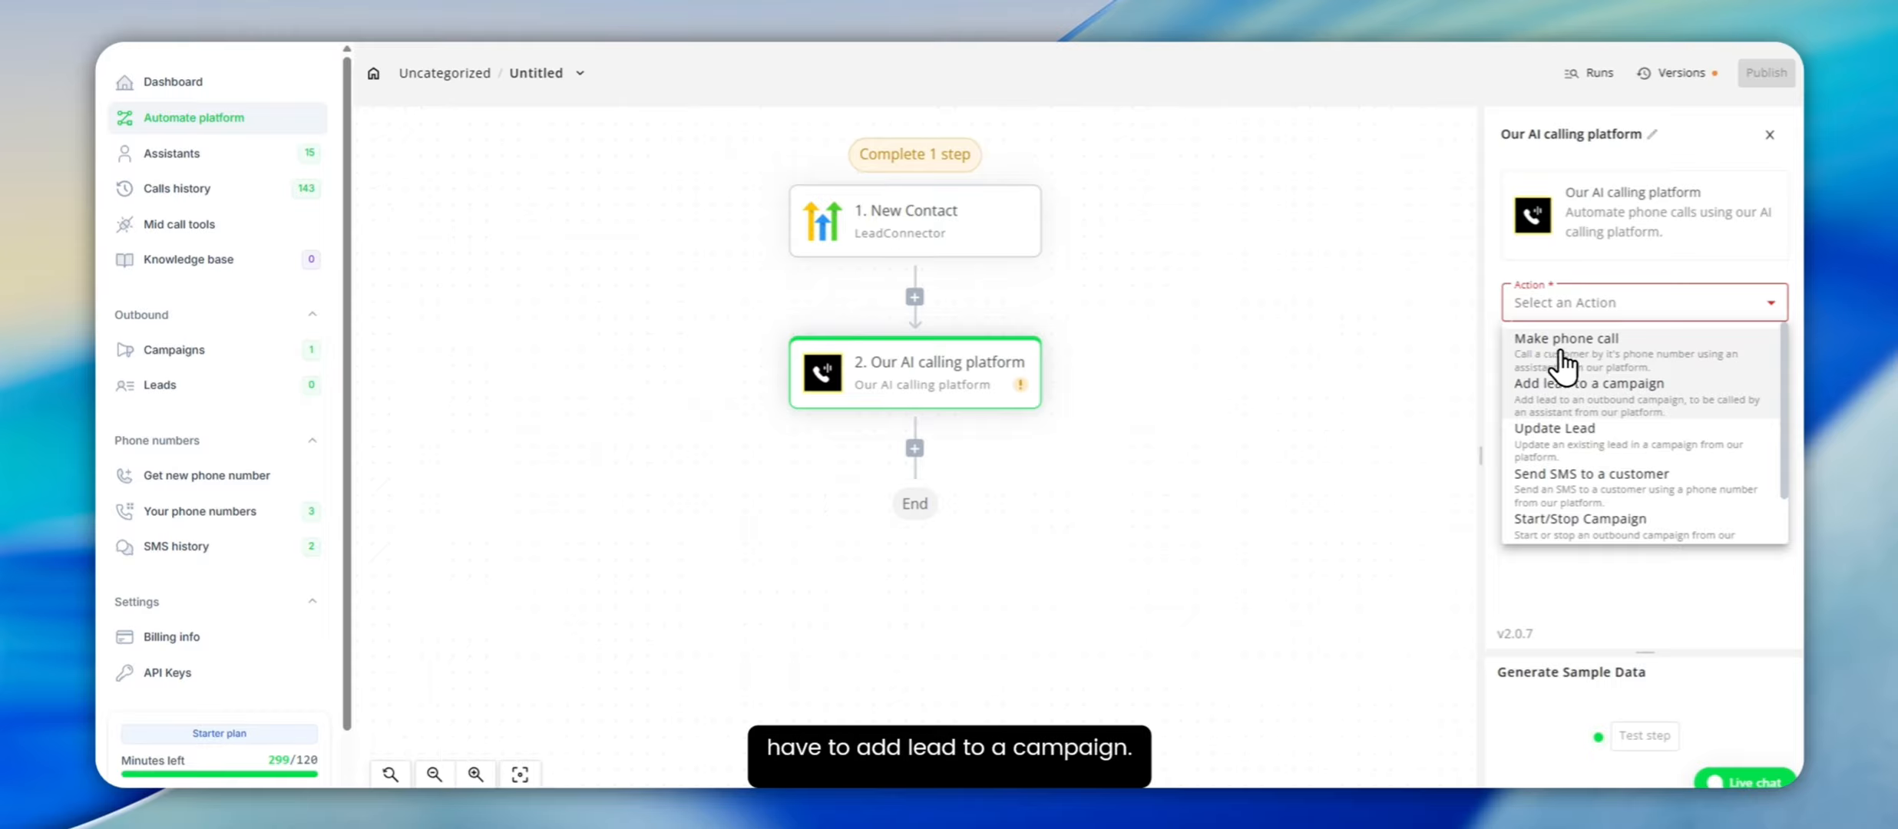
{"action": "left_click", "coordinate": [1591, 414]}
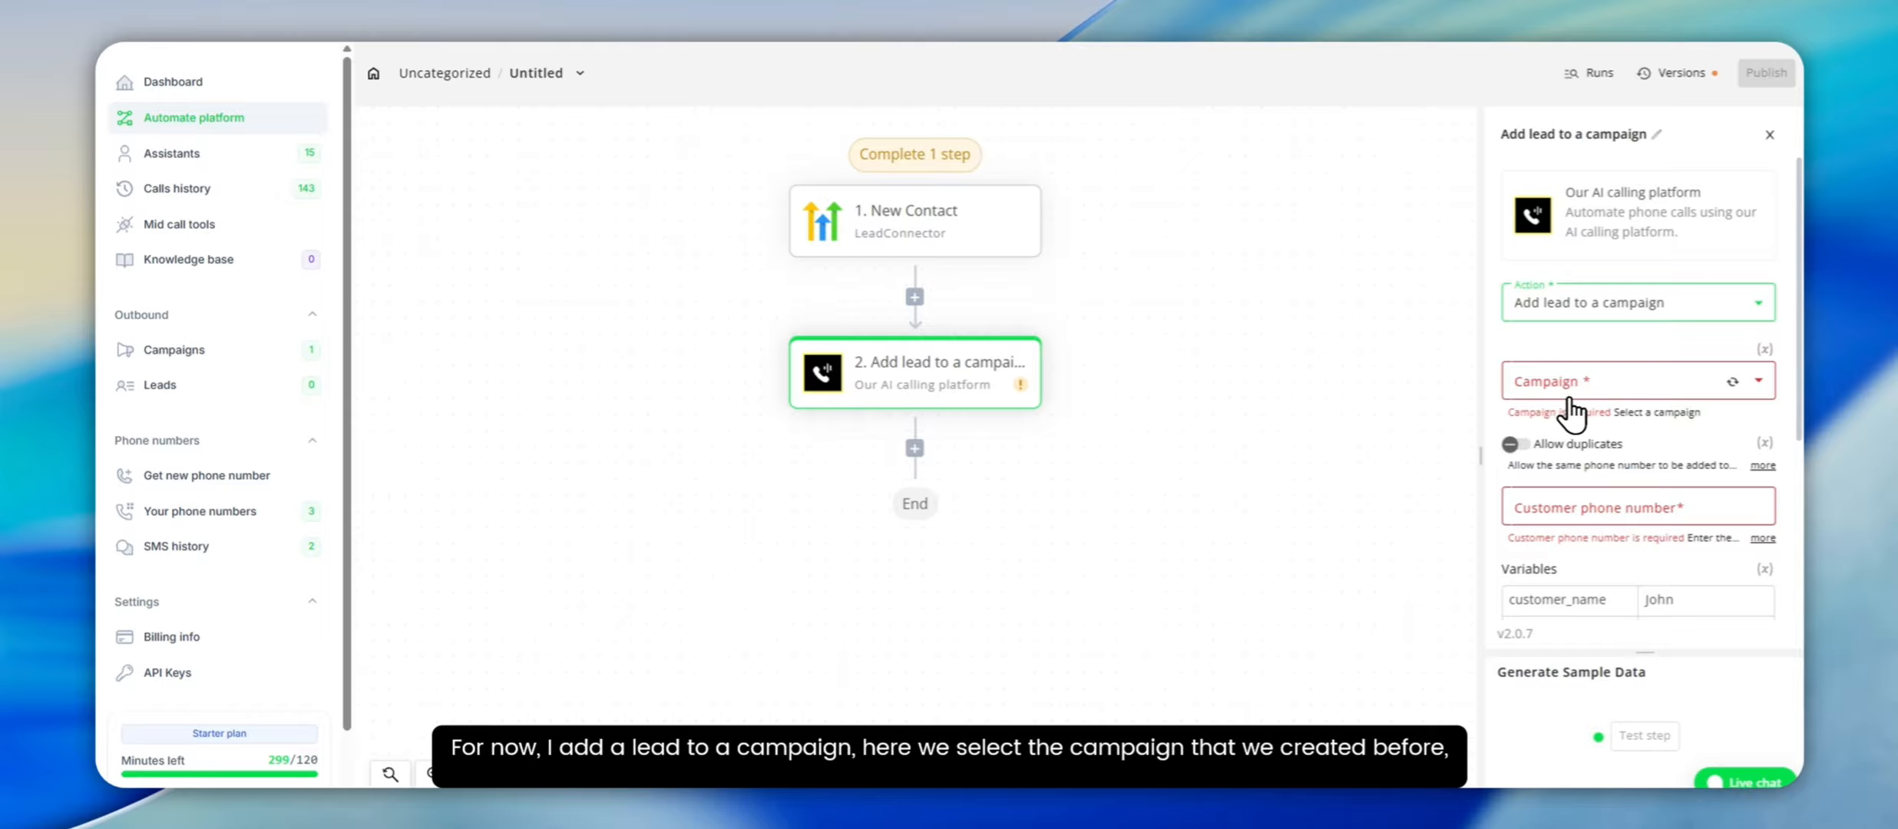
{"action": "left_click", "coordinate": [1580, 396]}
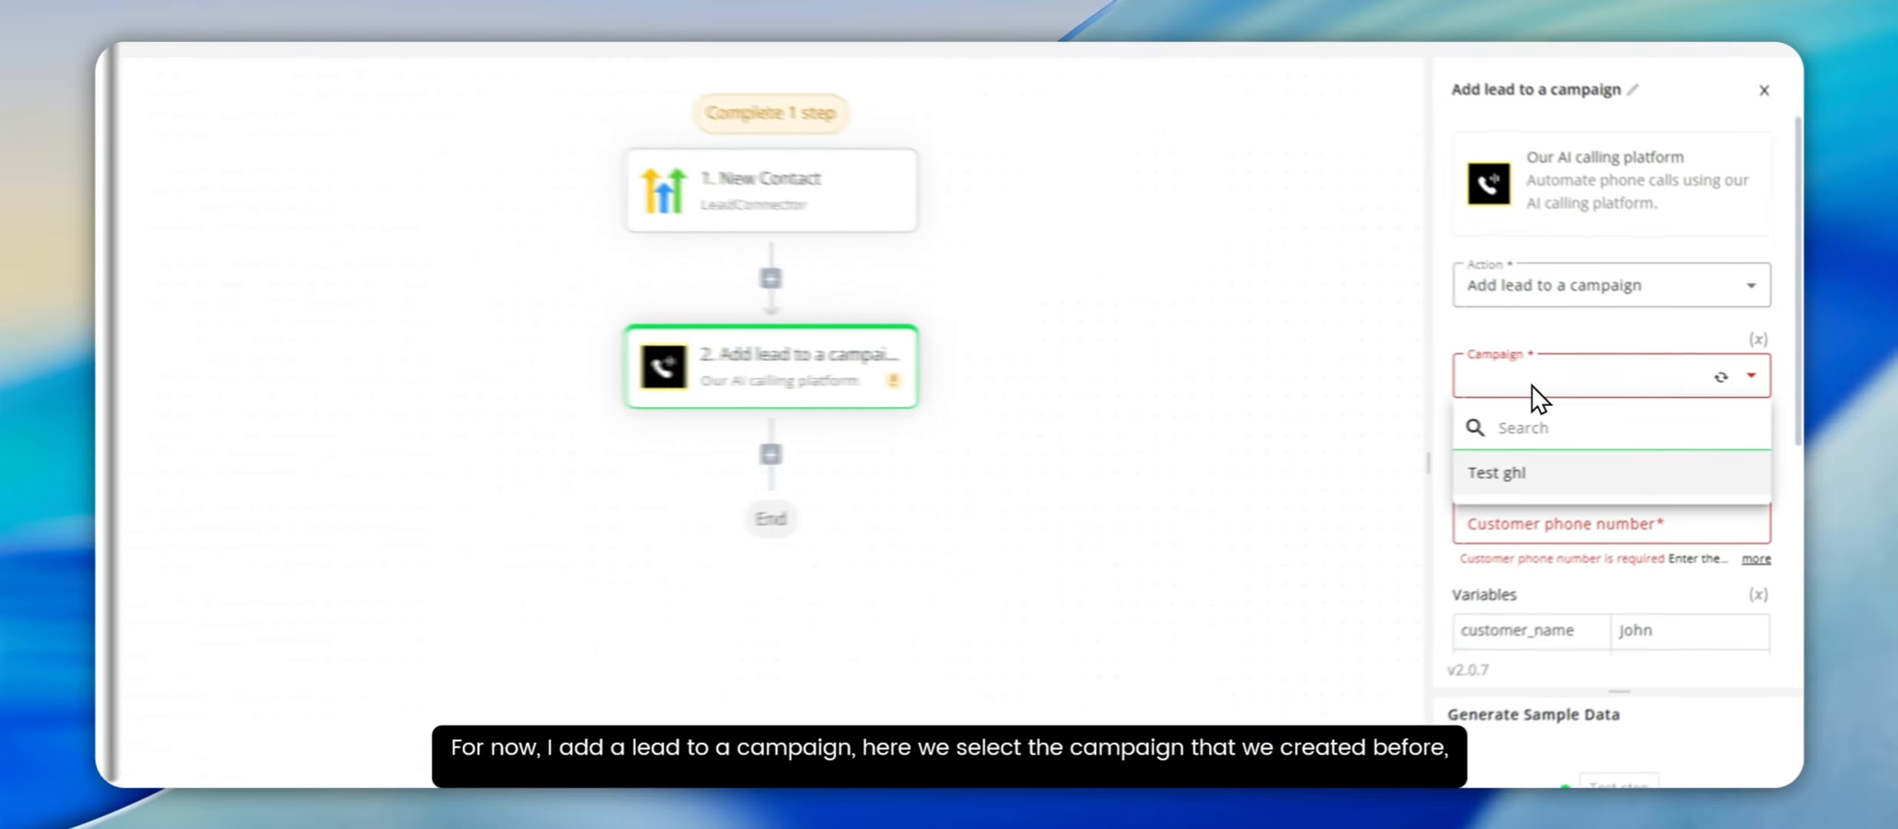
{"action": "left_click", "coordinate": [1563, 465]}
Step: Map the customer phone number of the Add lead to a campaign step to the New Contact trigger's phone variable
{"action": "scroll", "coordinate": [1531, 479], "scroll_direction": "down", "scroll_amount": 2}
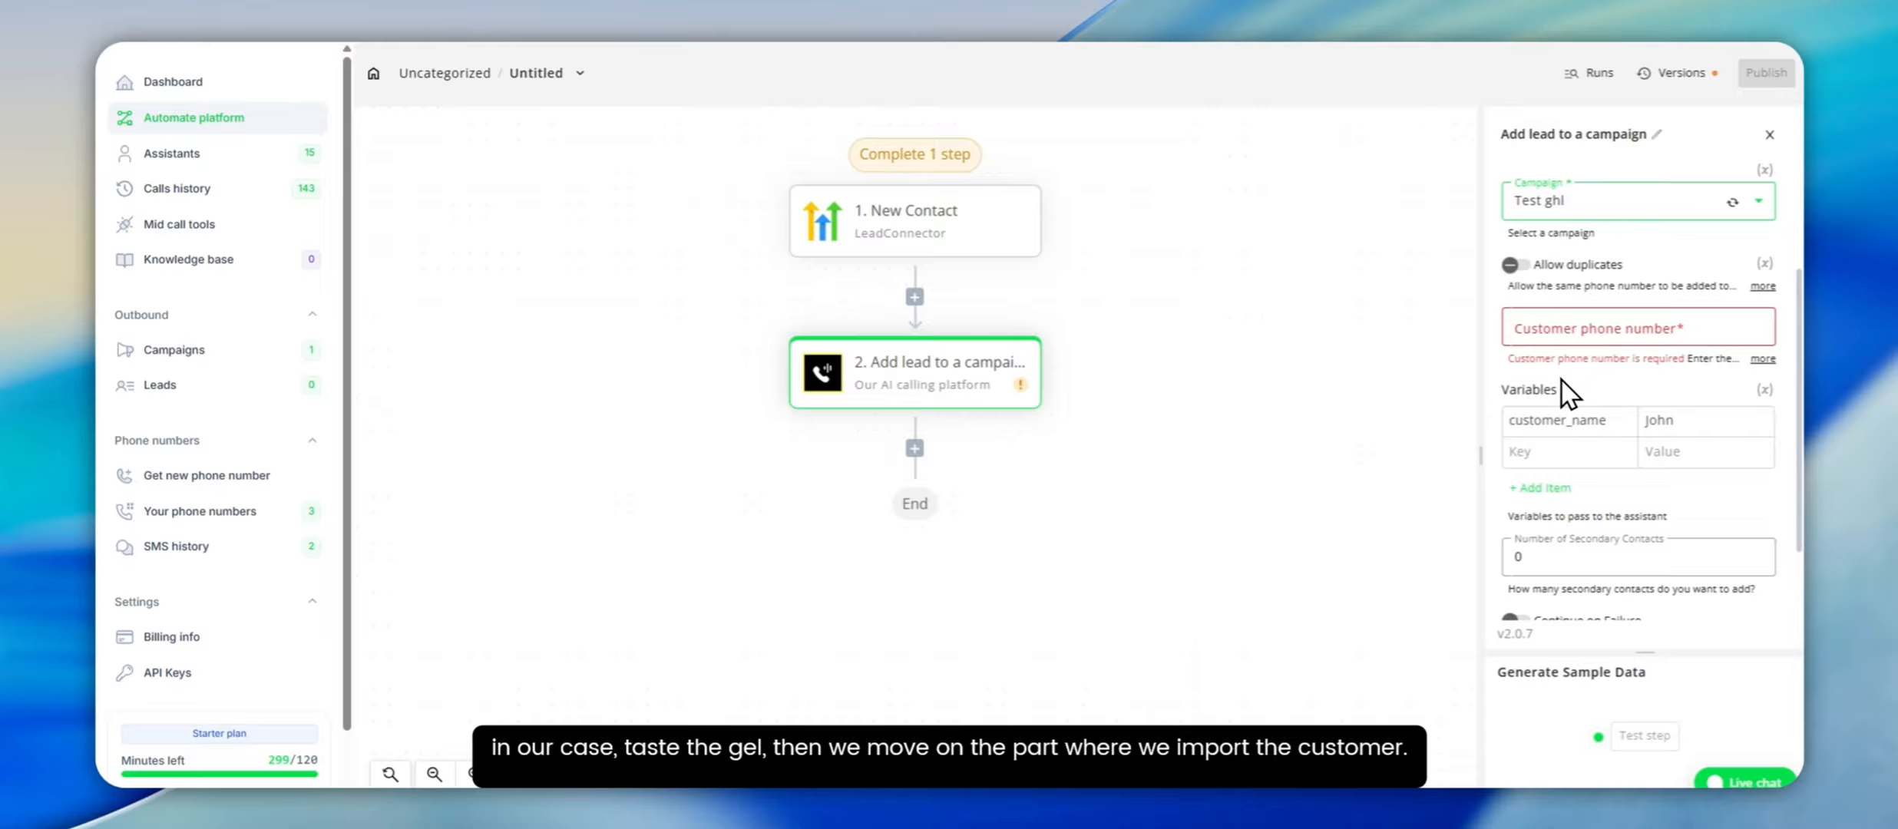
{"action": "left_click", "coordinate": [1562, 329]}
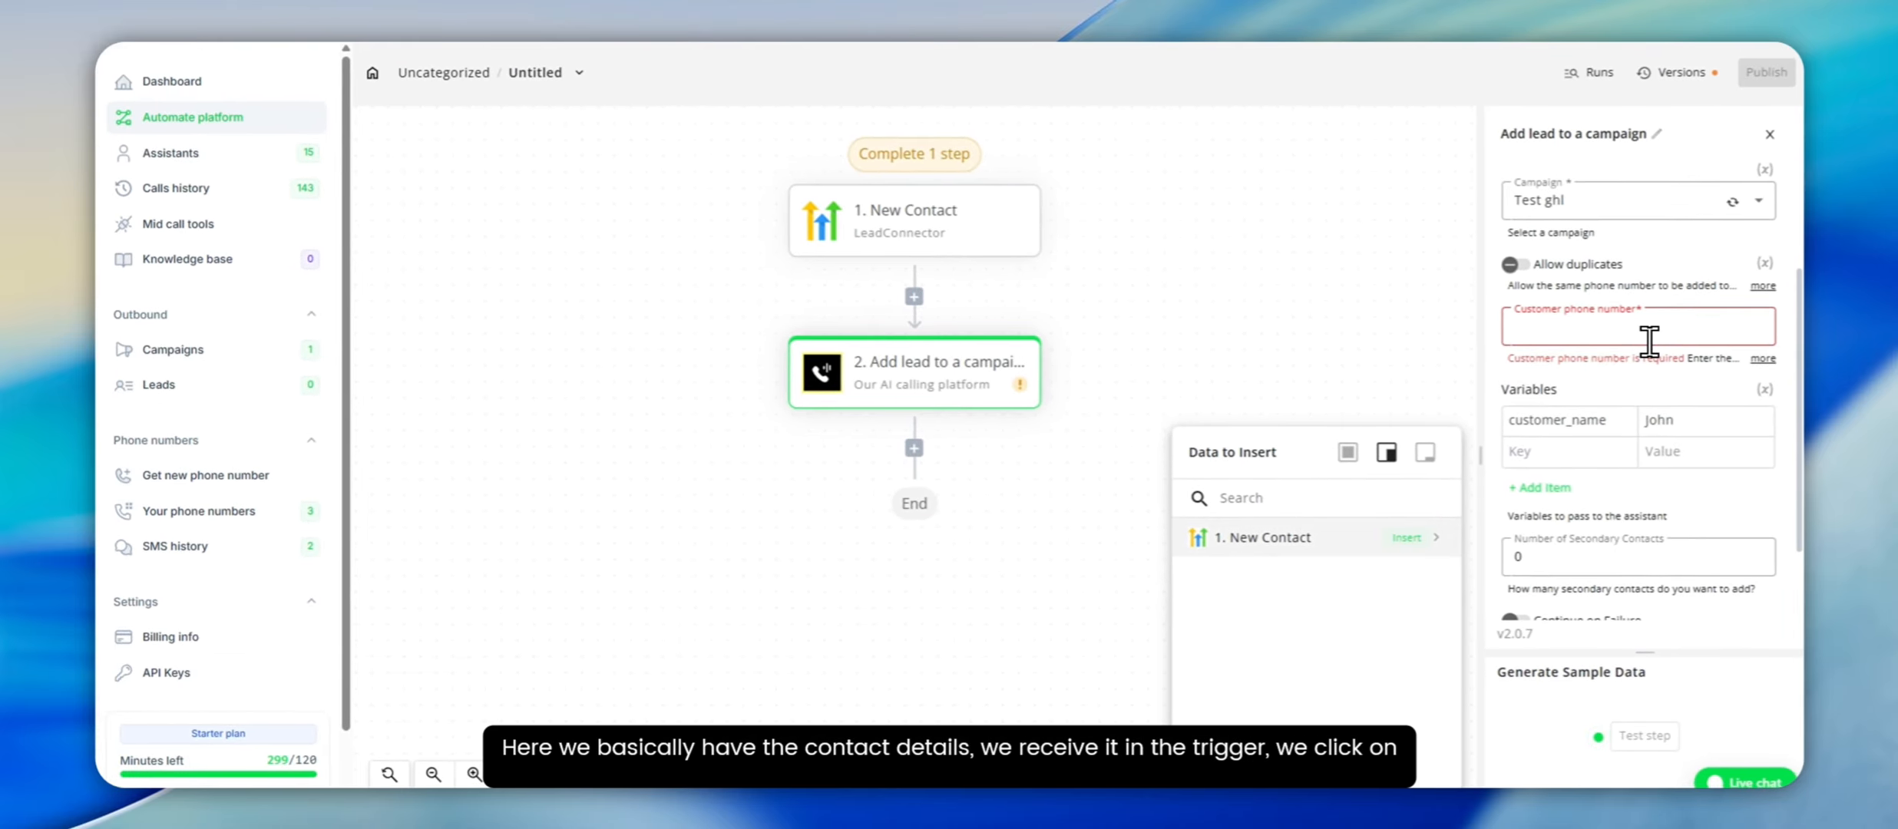
{"action": "left_click", "coordinate": [1367, 538]}
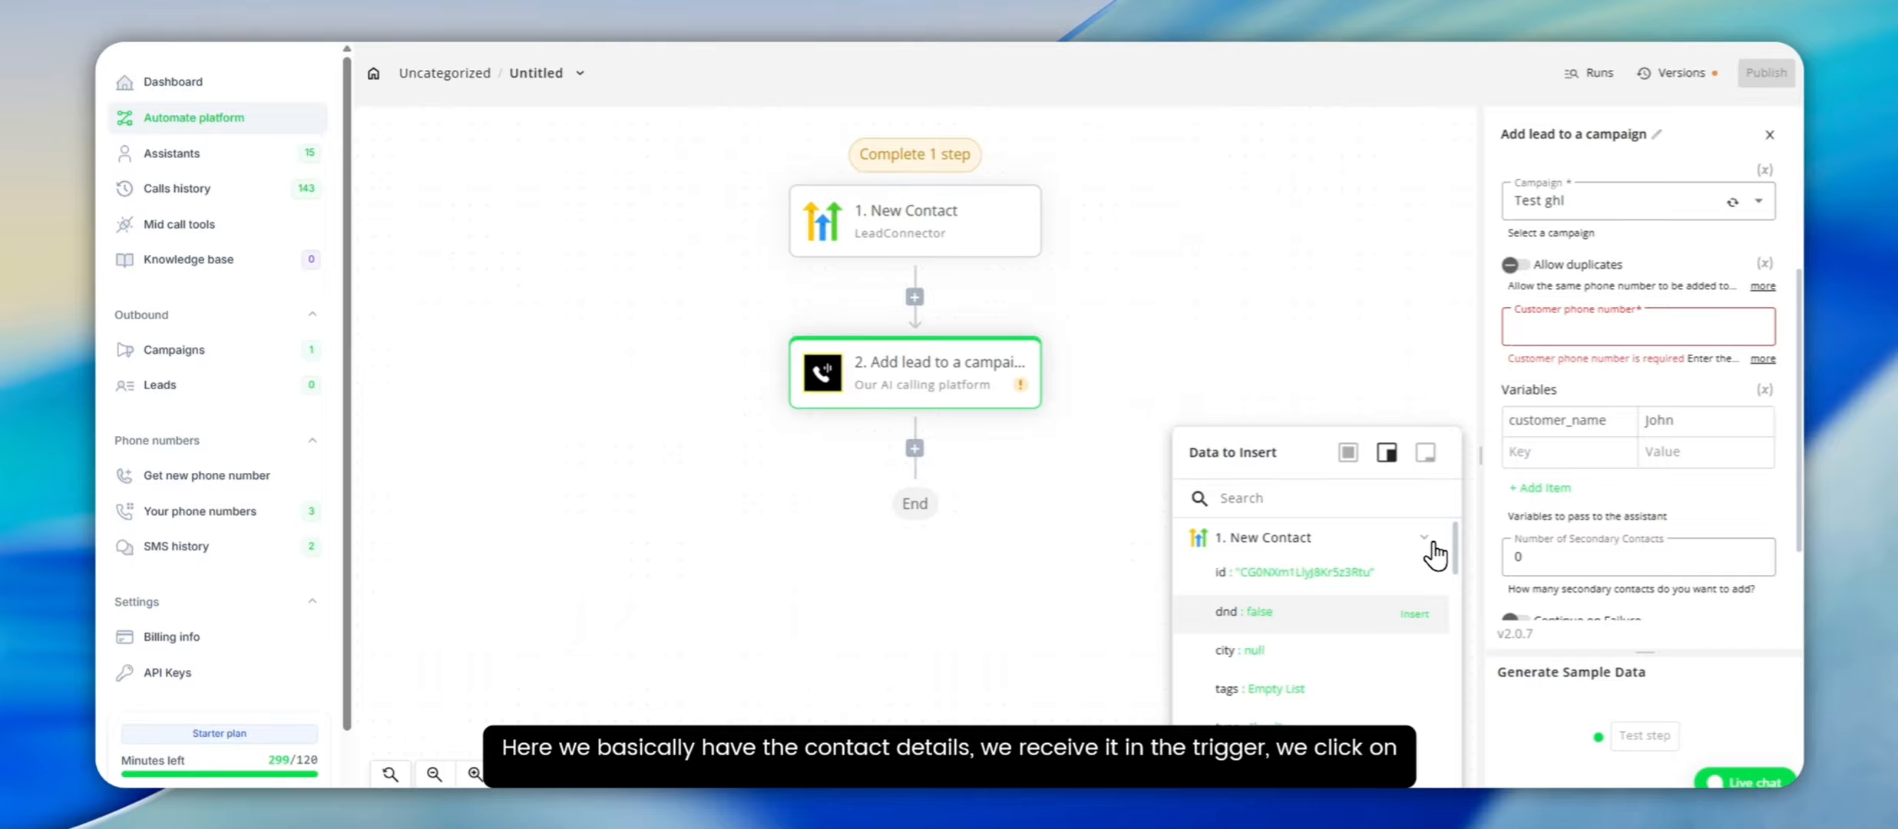
{"action": "scroll", "coordinate": [1402, 585], "scroll_direction": "down", "scroll_amount": 3}
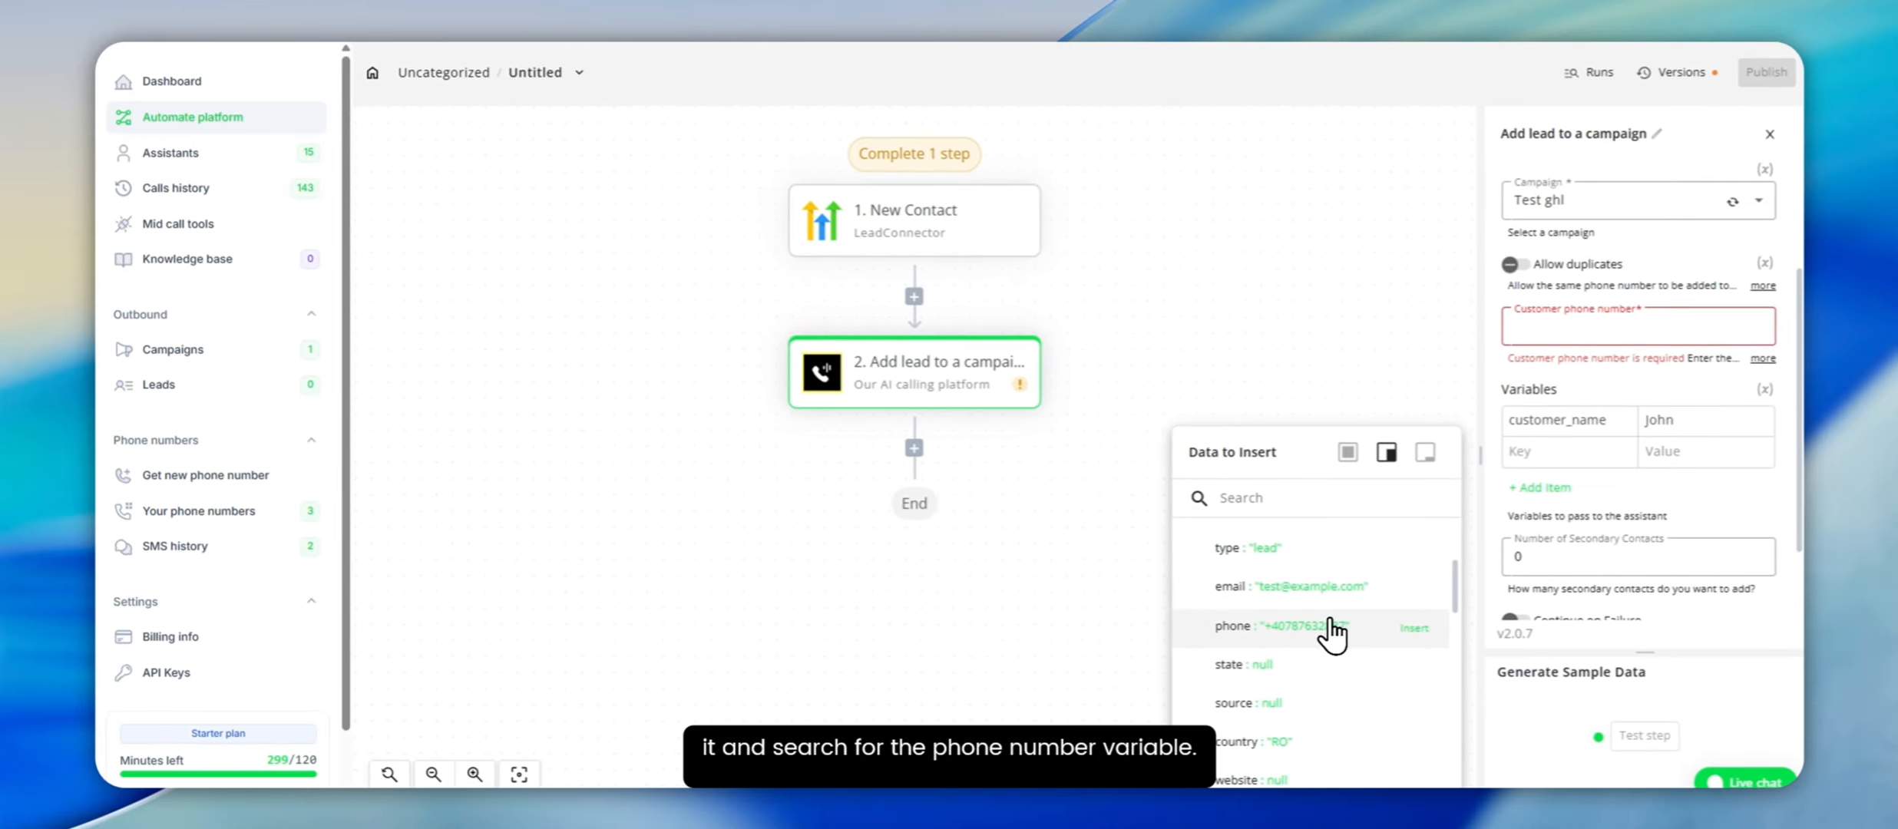
{"action": "left_click", "coordinate": [1230, 629]}
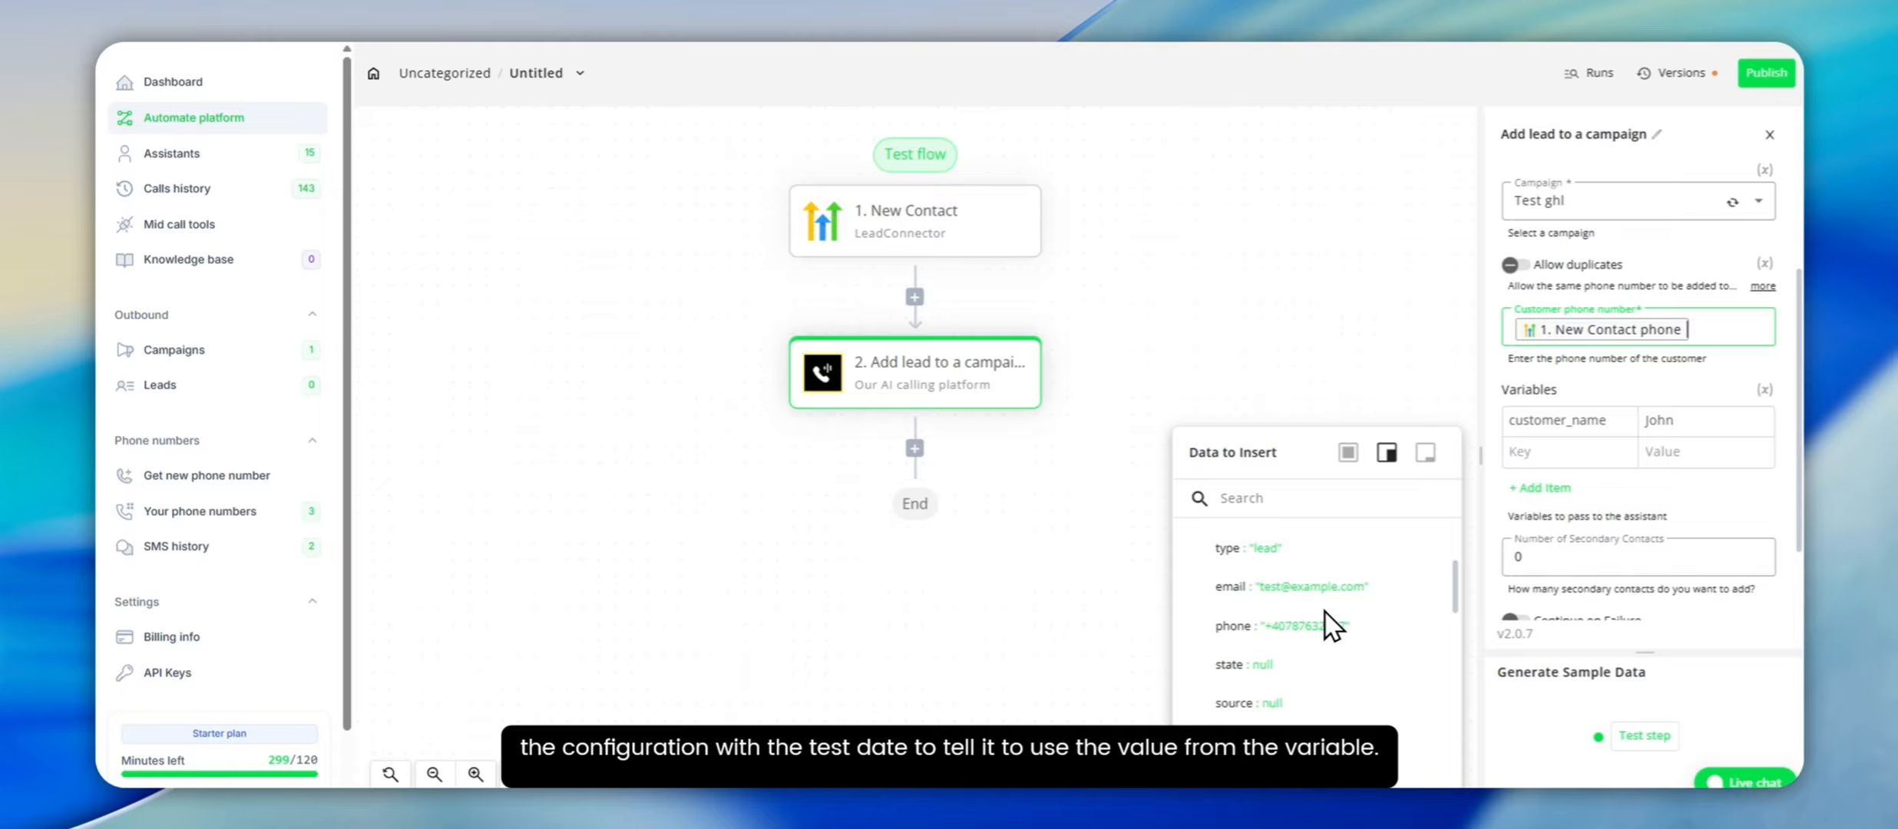
Step: Replace the default value of the customer_name variable with the New Contact firstName and lastName, separated by a space
{"action": "left_click", "coordinate": [1568, 453]}
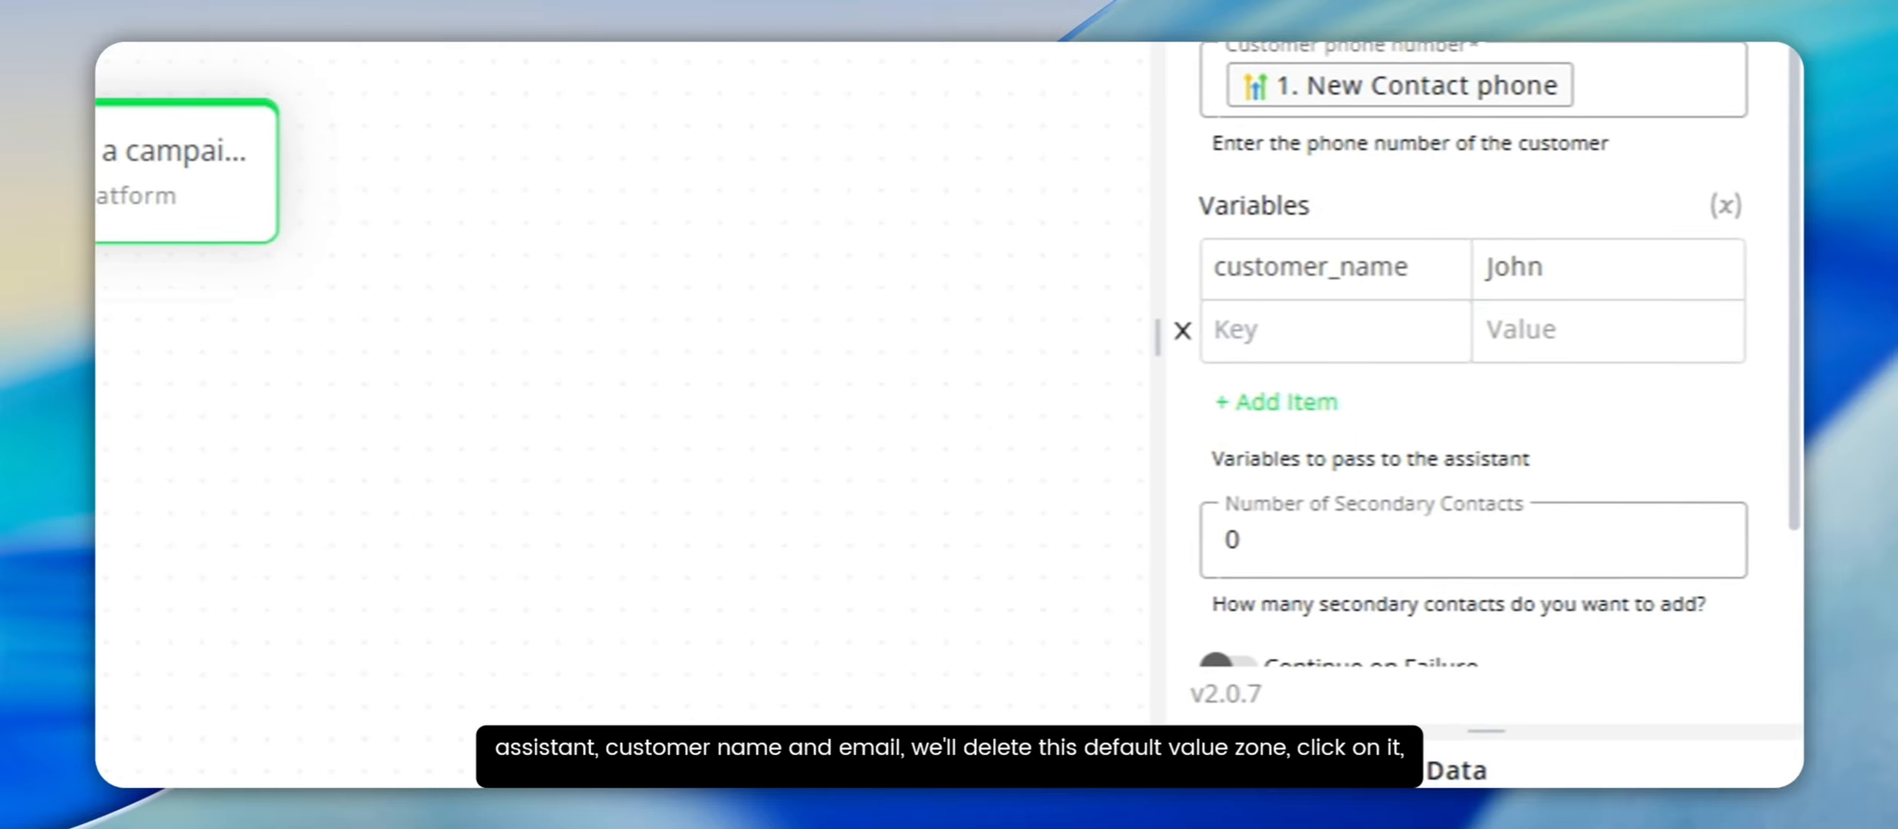
{"action": "left_click", "coordinate": [1582, 268]}
{"action": "key", "text": "BackSpace"}
{"action": "key", "text": "BackSpace"}
{"action": "key", "text": "BackSpace"}
{"action": "key", "text": "BackSpace"}
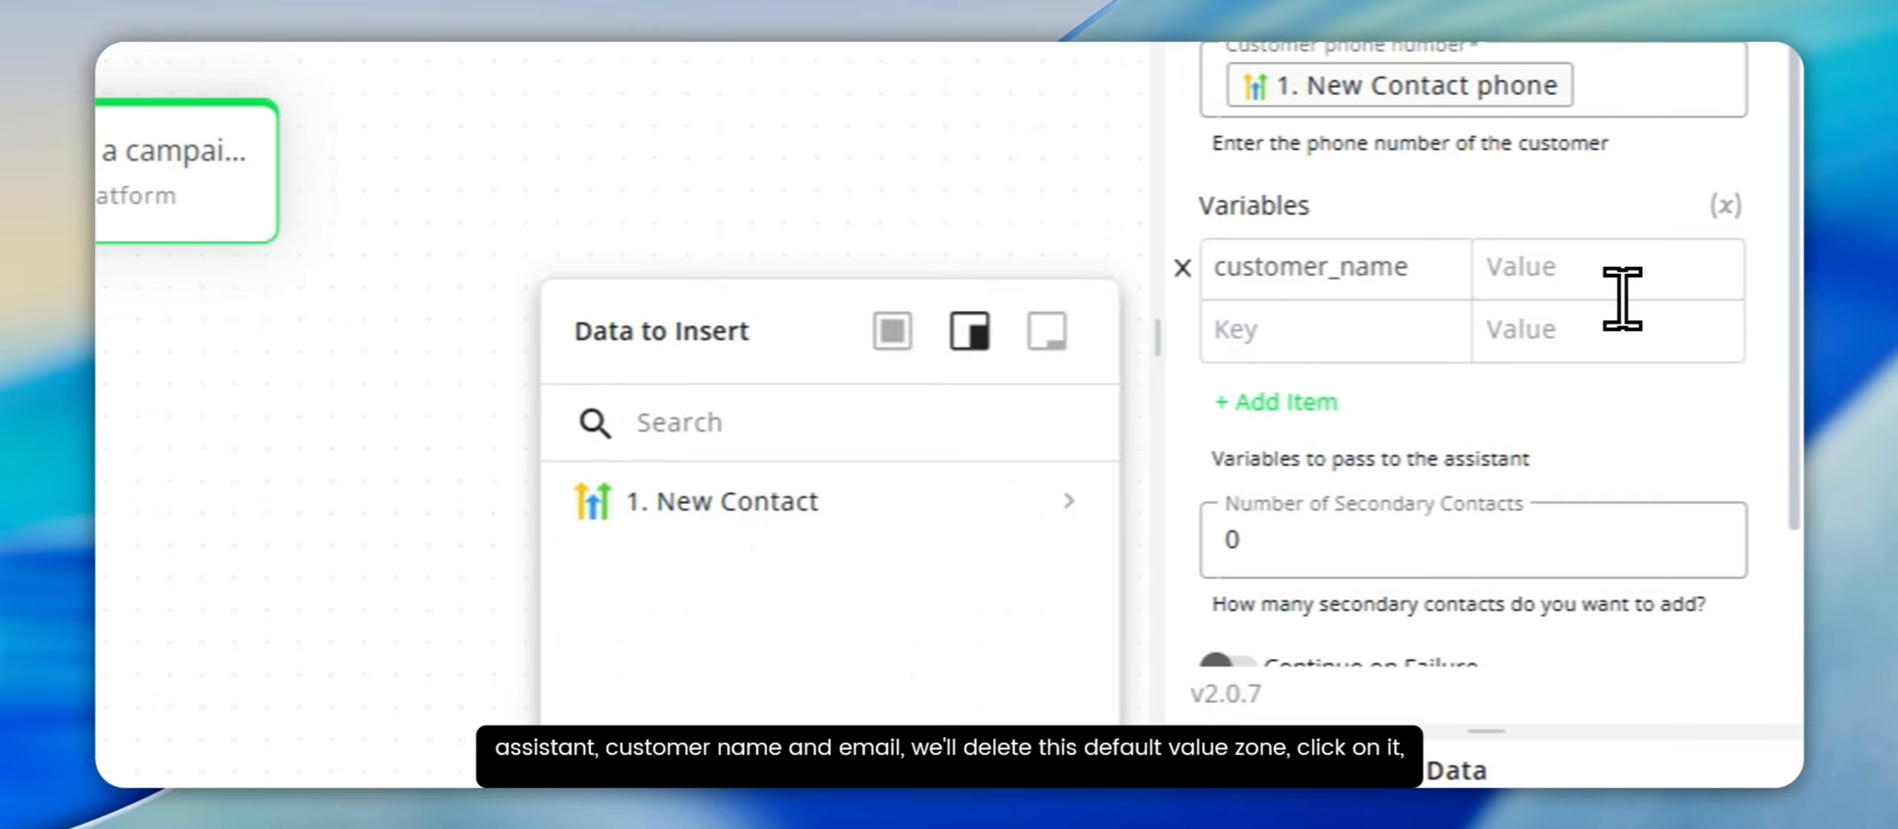
{"action": "key", "text": "BackSpace"}
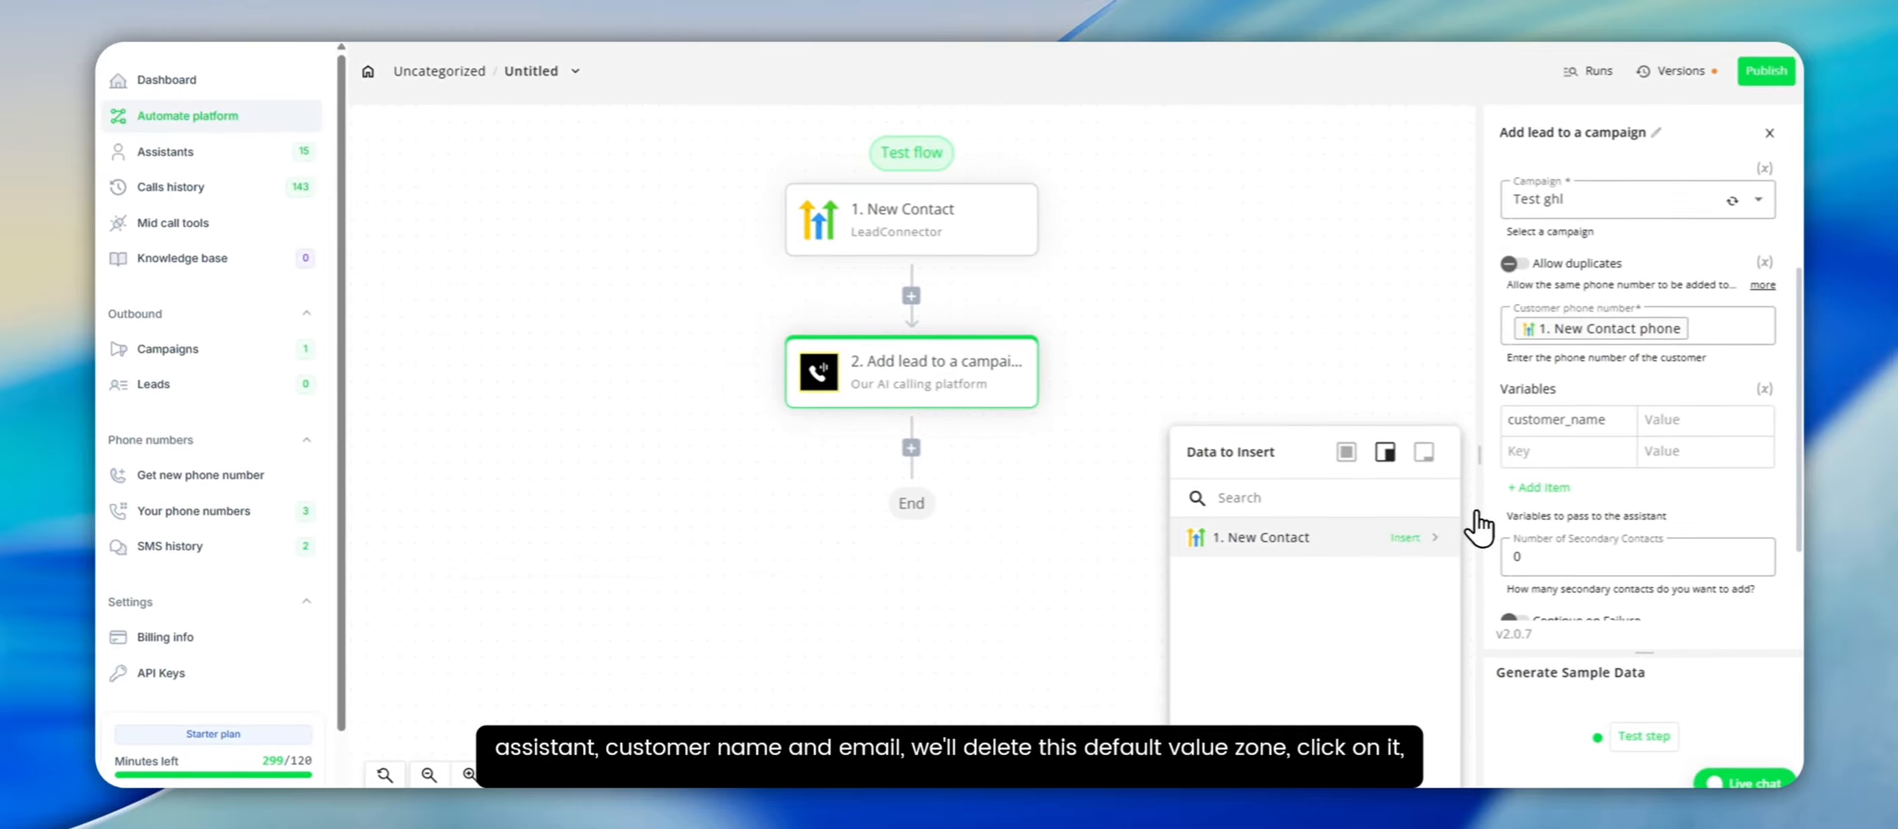
{"action": "left_click", "coordinate": [1413, 536]}
{"action": "scroll", "coordinate": [1421, 559], "scroll_direction": "down", "scroll_amount": 3}
{"action": "scroll", "coordinate": [1421, 561], "scroll_direction": "down", "scroll_amount": 5}
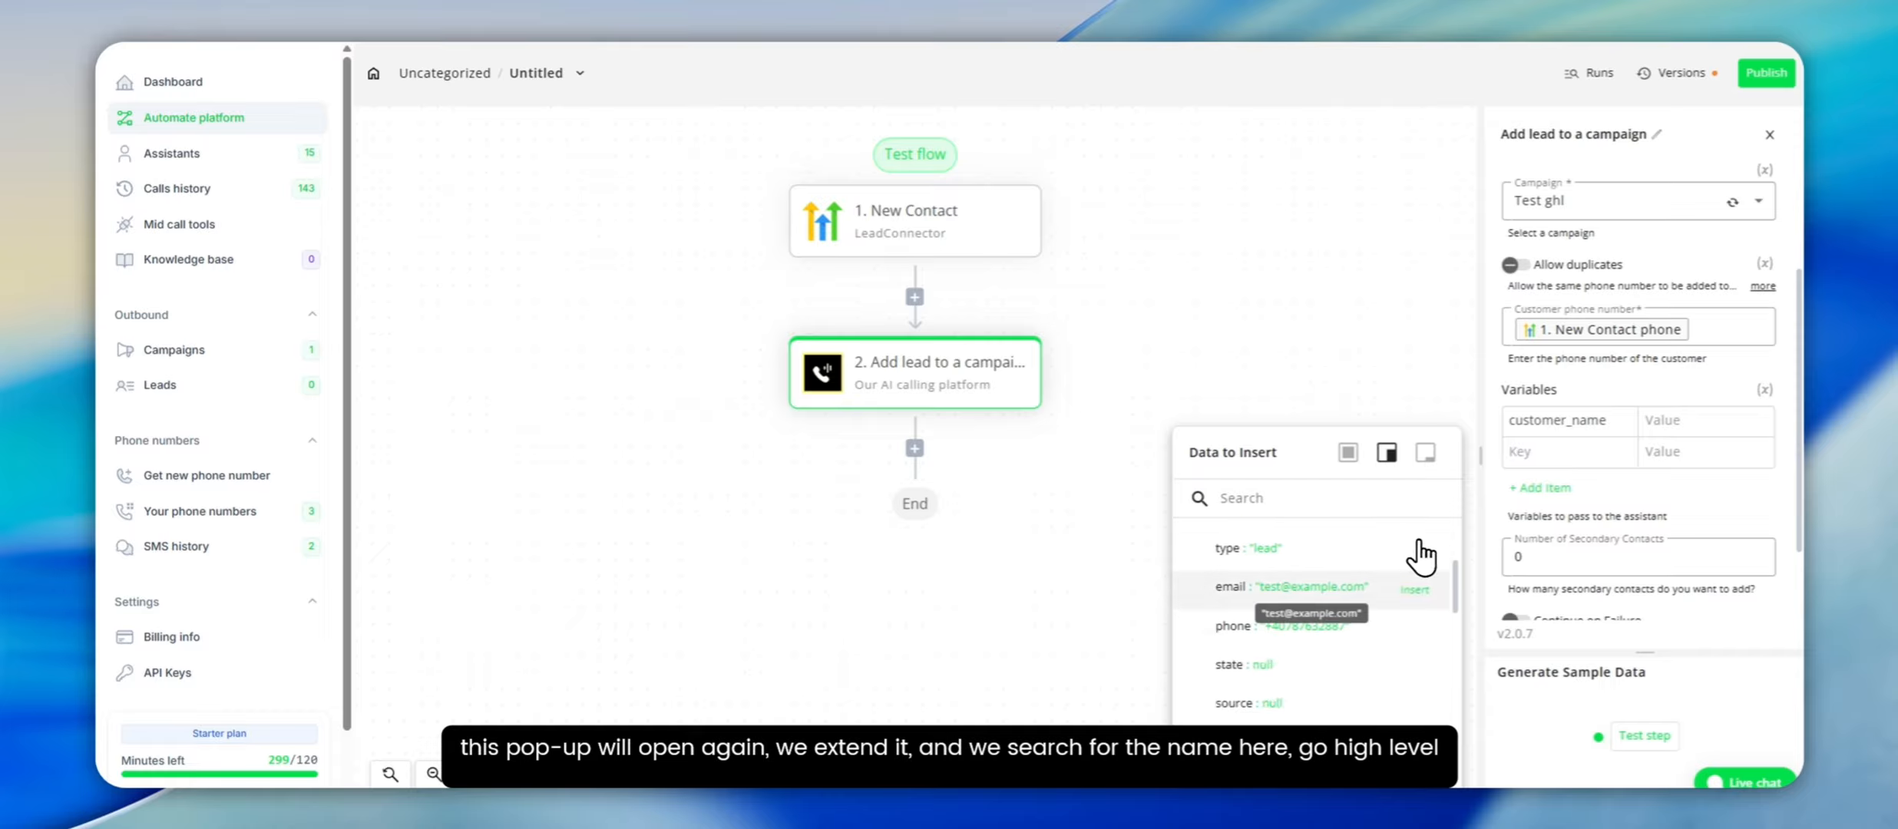
{"action": "scroll", "coordinate": [1420, 583], "scroll_direction": "down", "scroll_amount": 5}
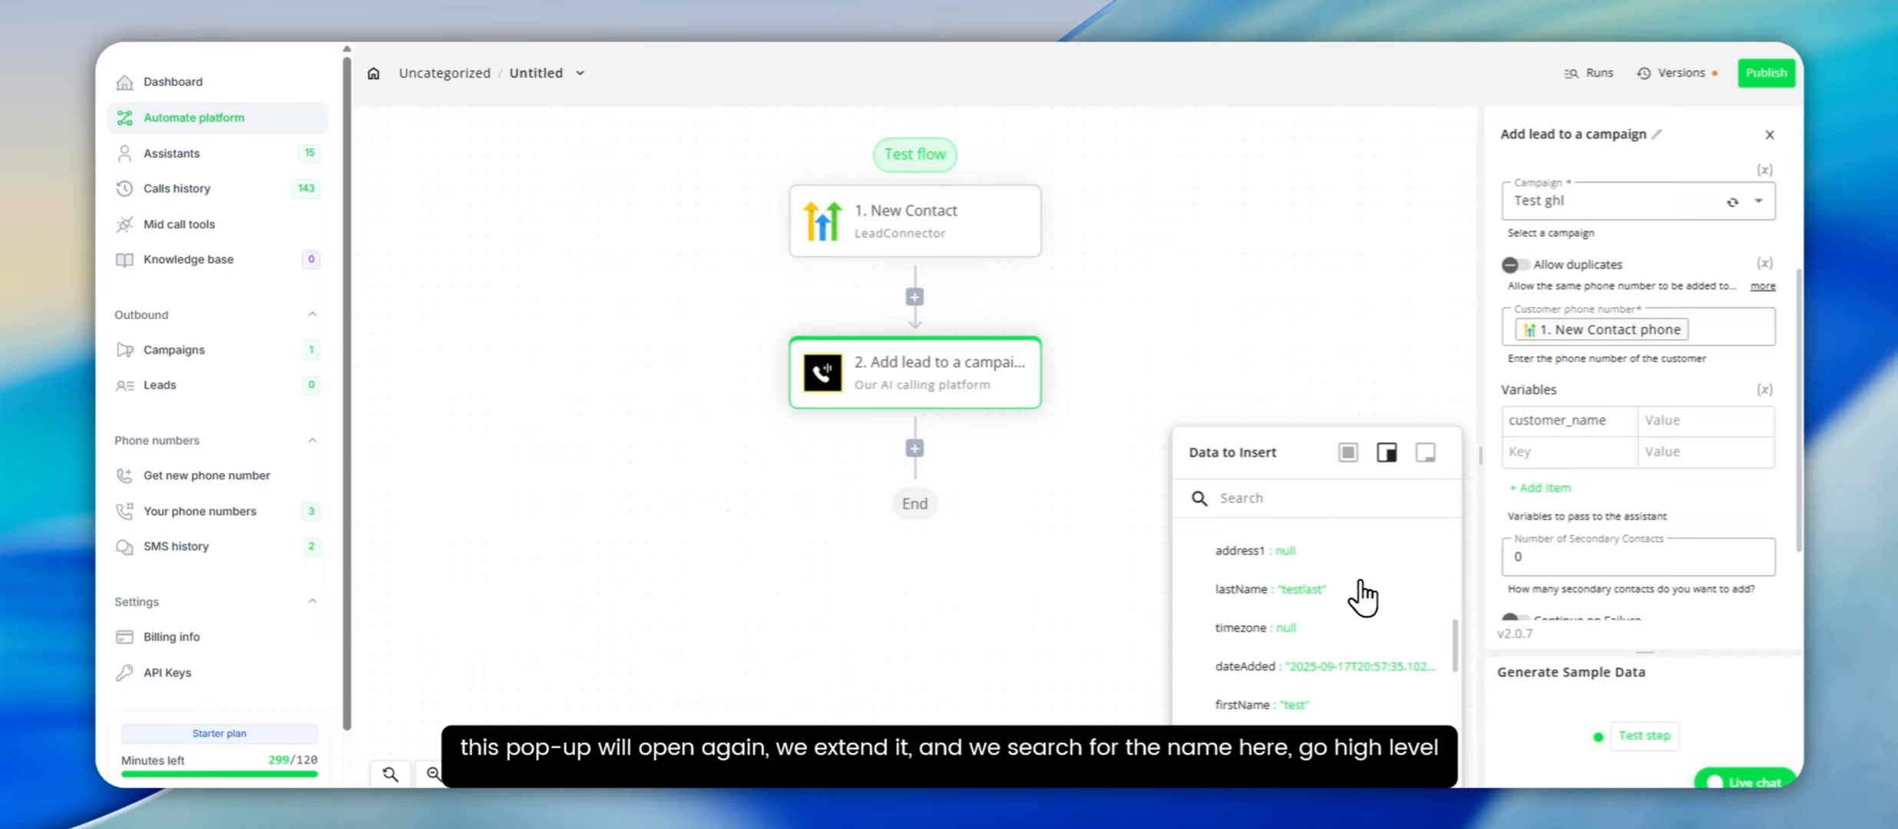
{"action": "scroll", "coordinate": [1345, 597], "scroll_direction": "down", "scroll_amount": 1}
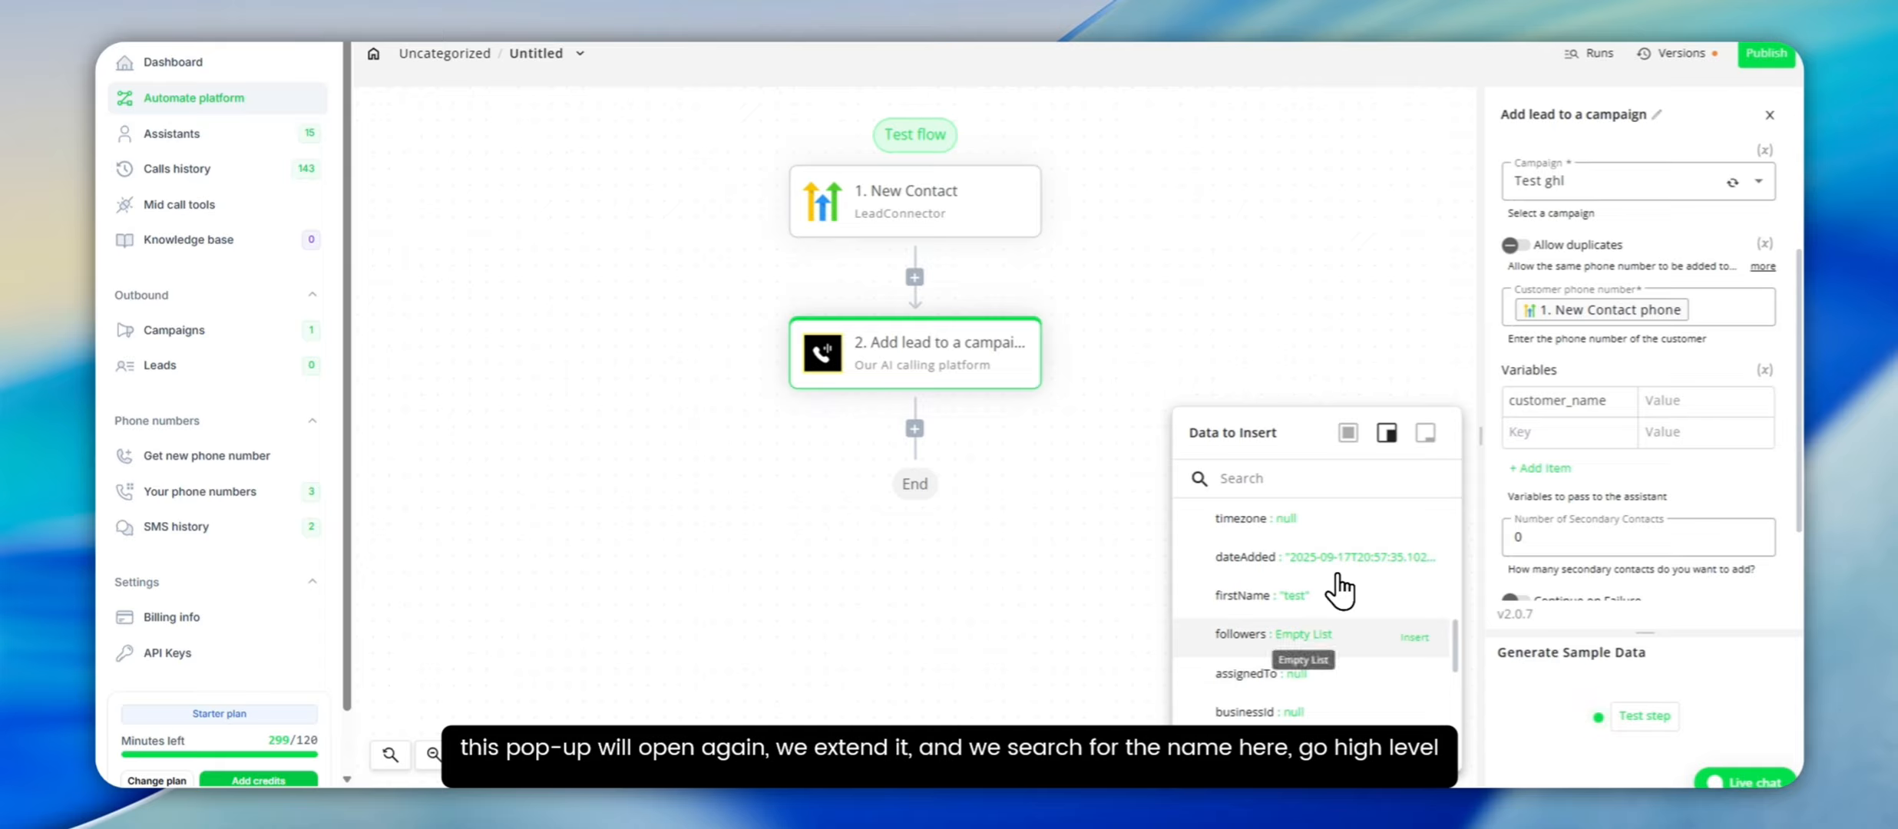
{"action": "scroll", "coordinate": [1344, 600], "scroll_direction": "up", "scroll_amount": 2}
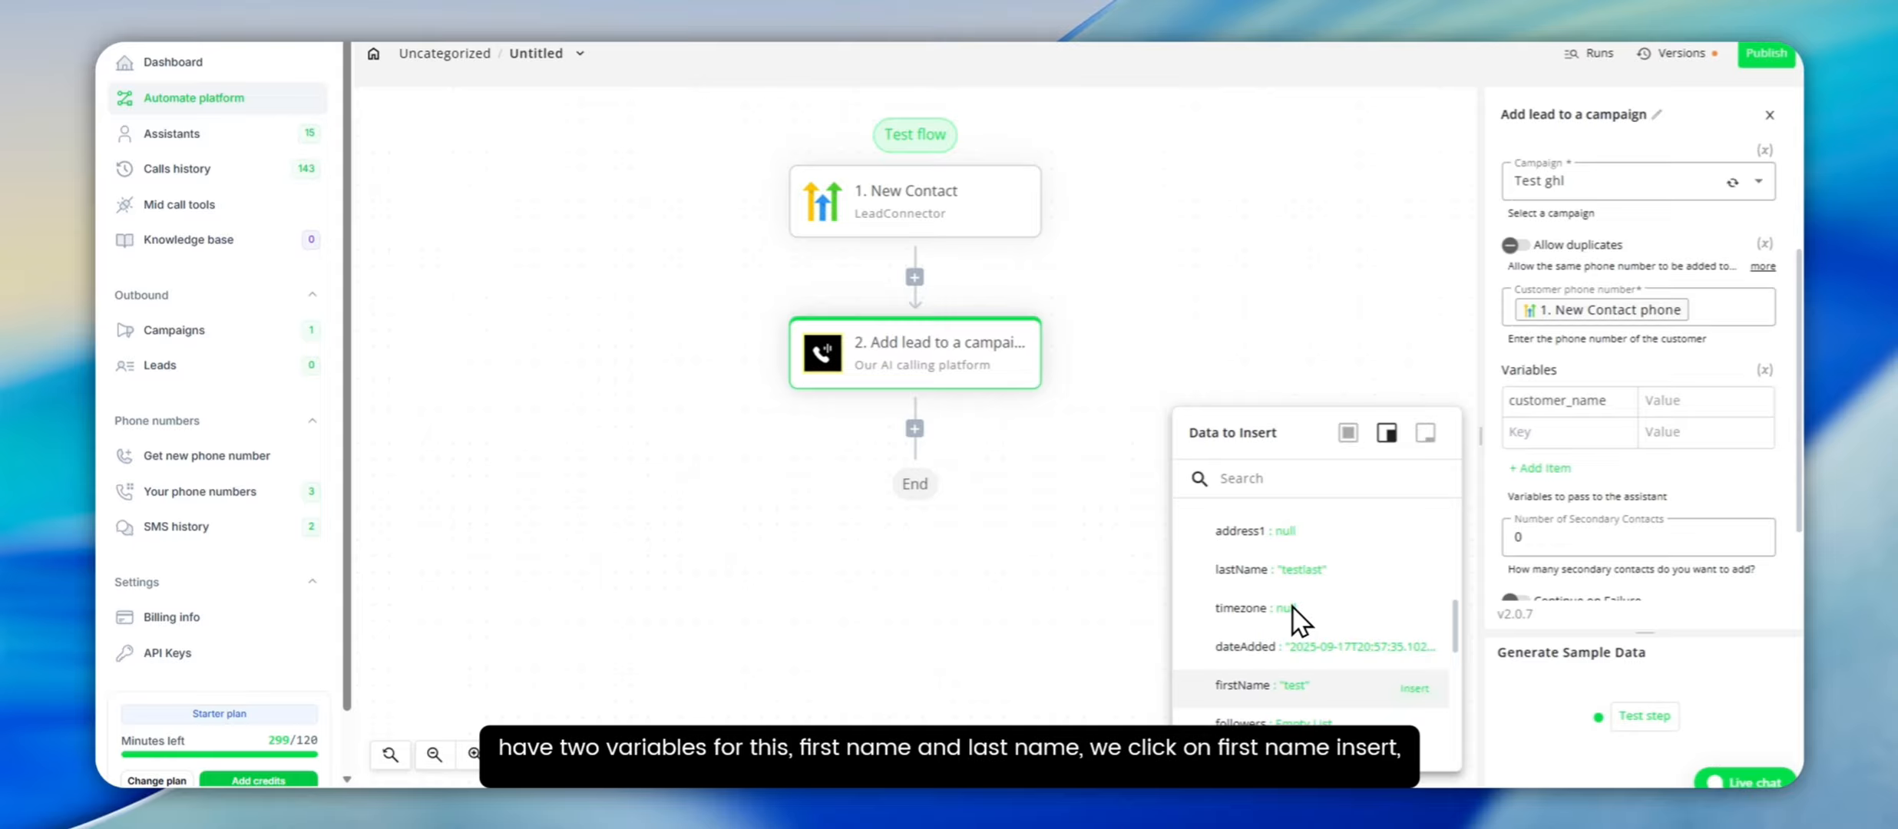
{"action": "left_click", "coordinate": [1306, 685]}
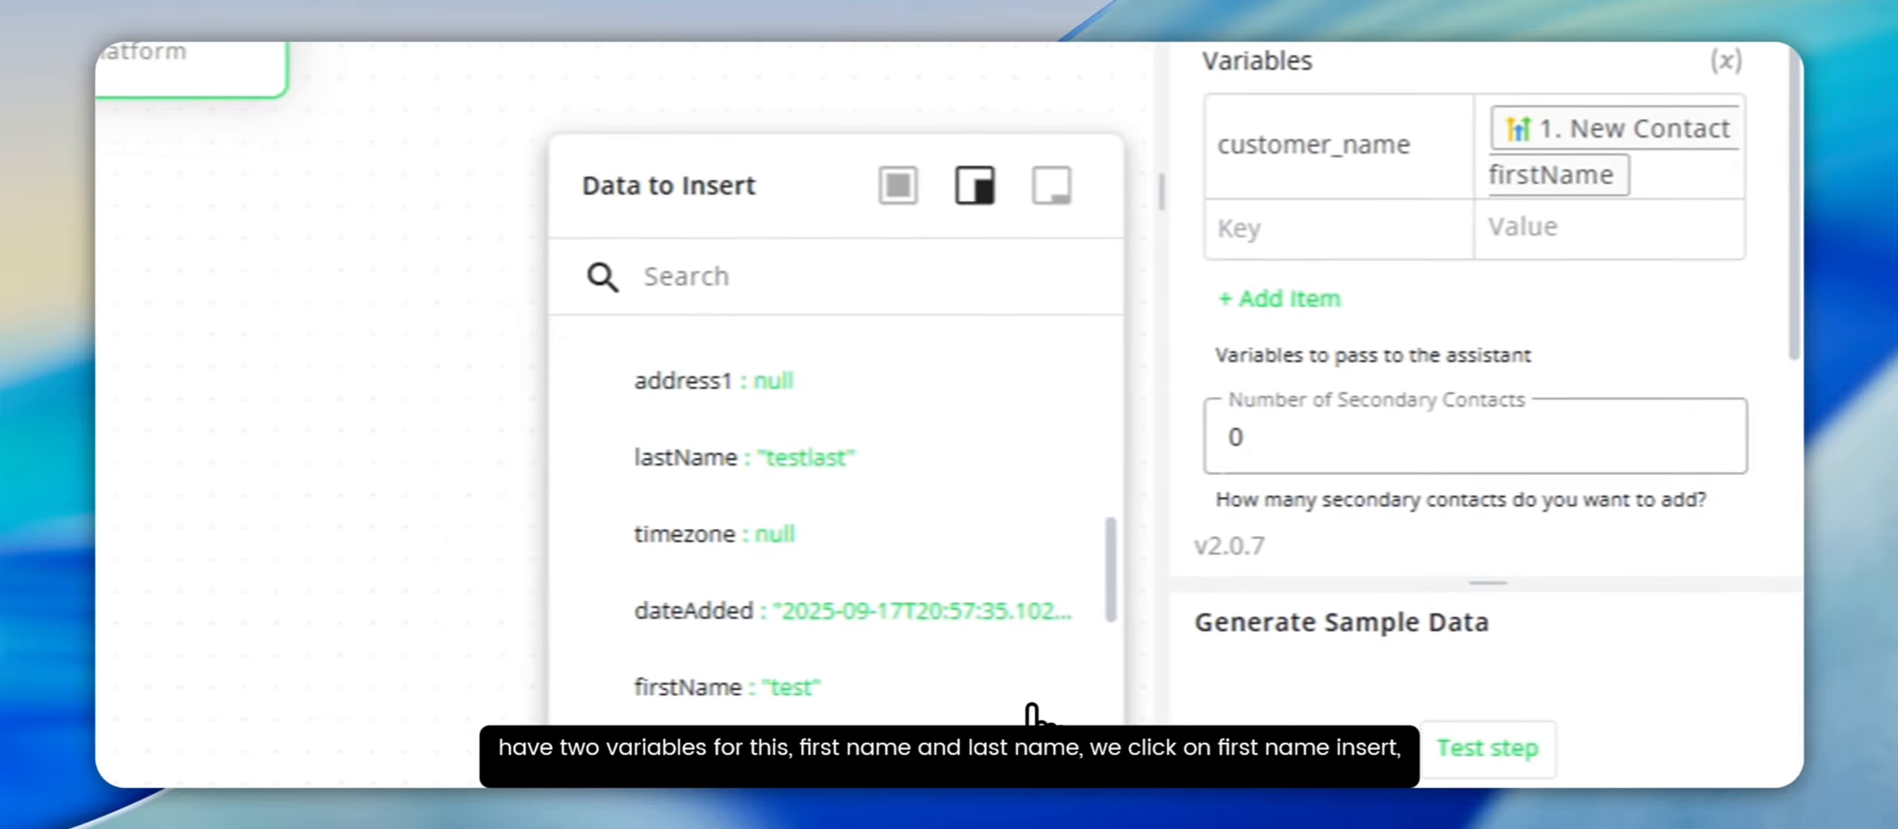
{"action": "left_click", "coordinate": [1025, 460]}
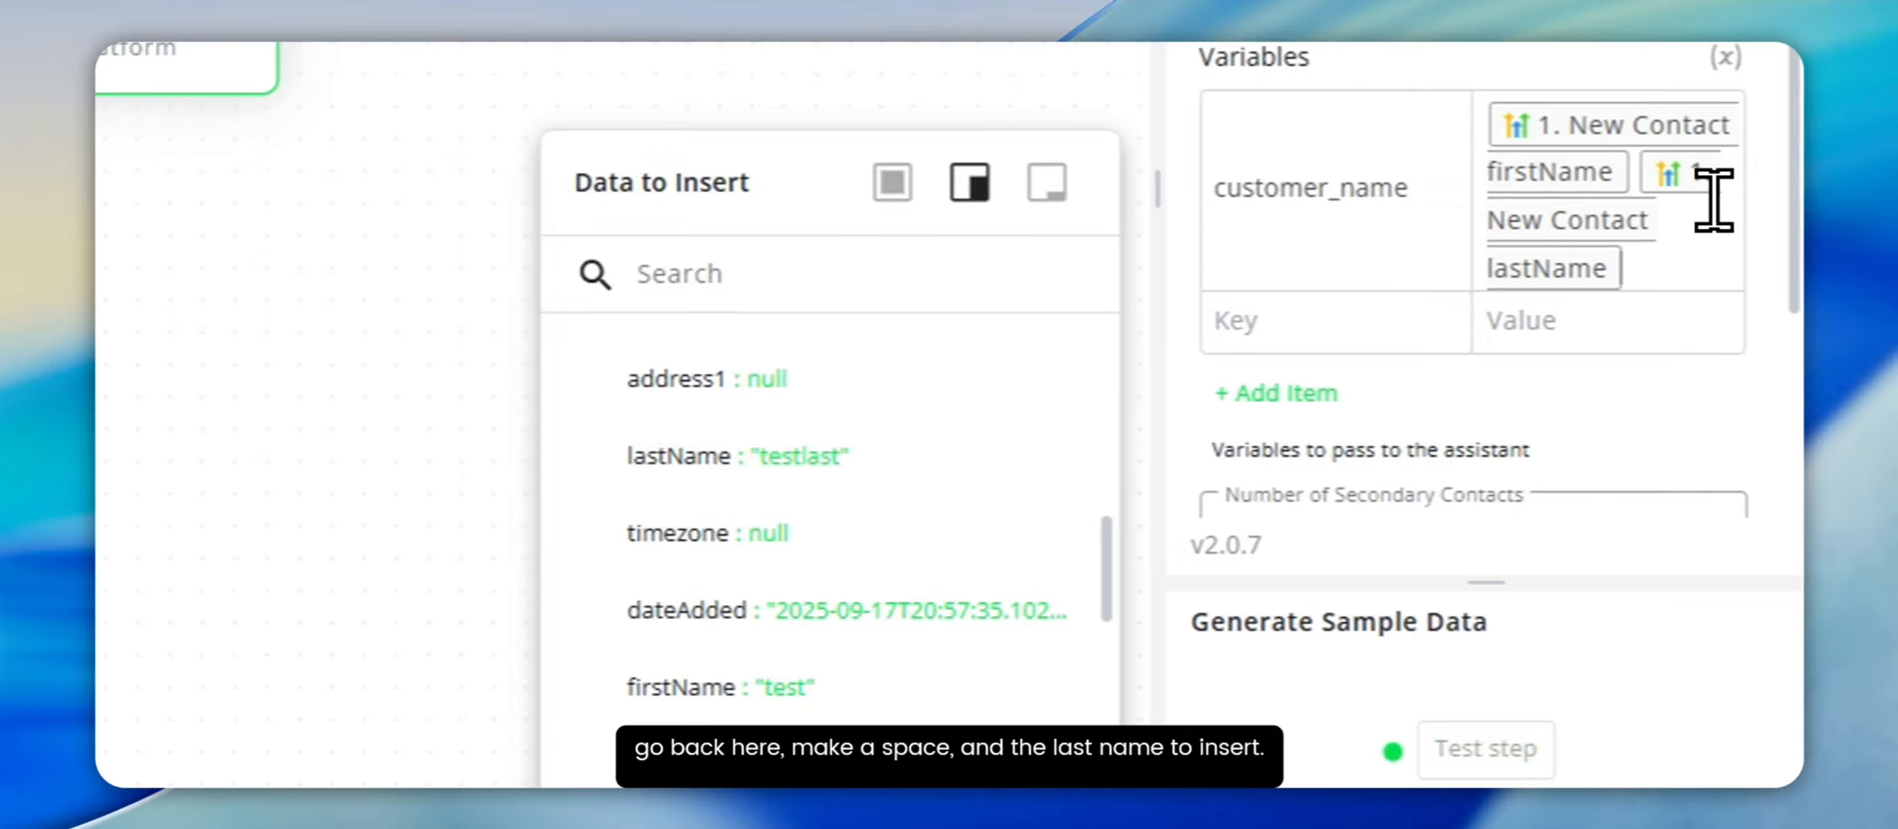
Step: Add a second variable with the key email and map its value to the New Contact email
{"action": "left_click", "coordinate": [1462, 314]}
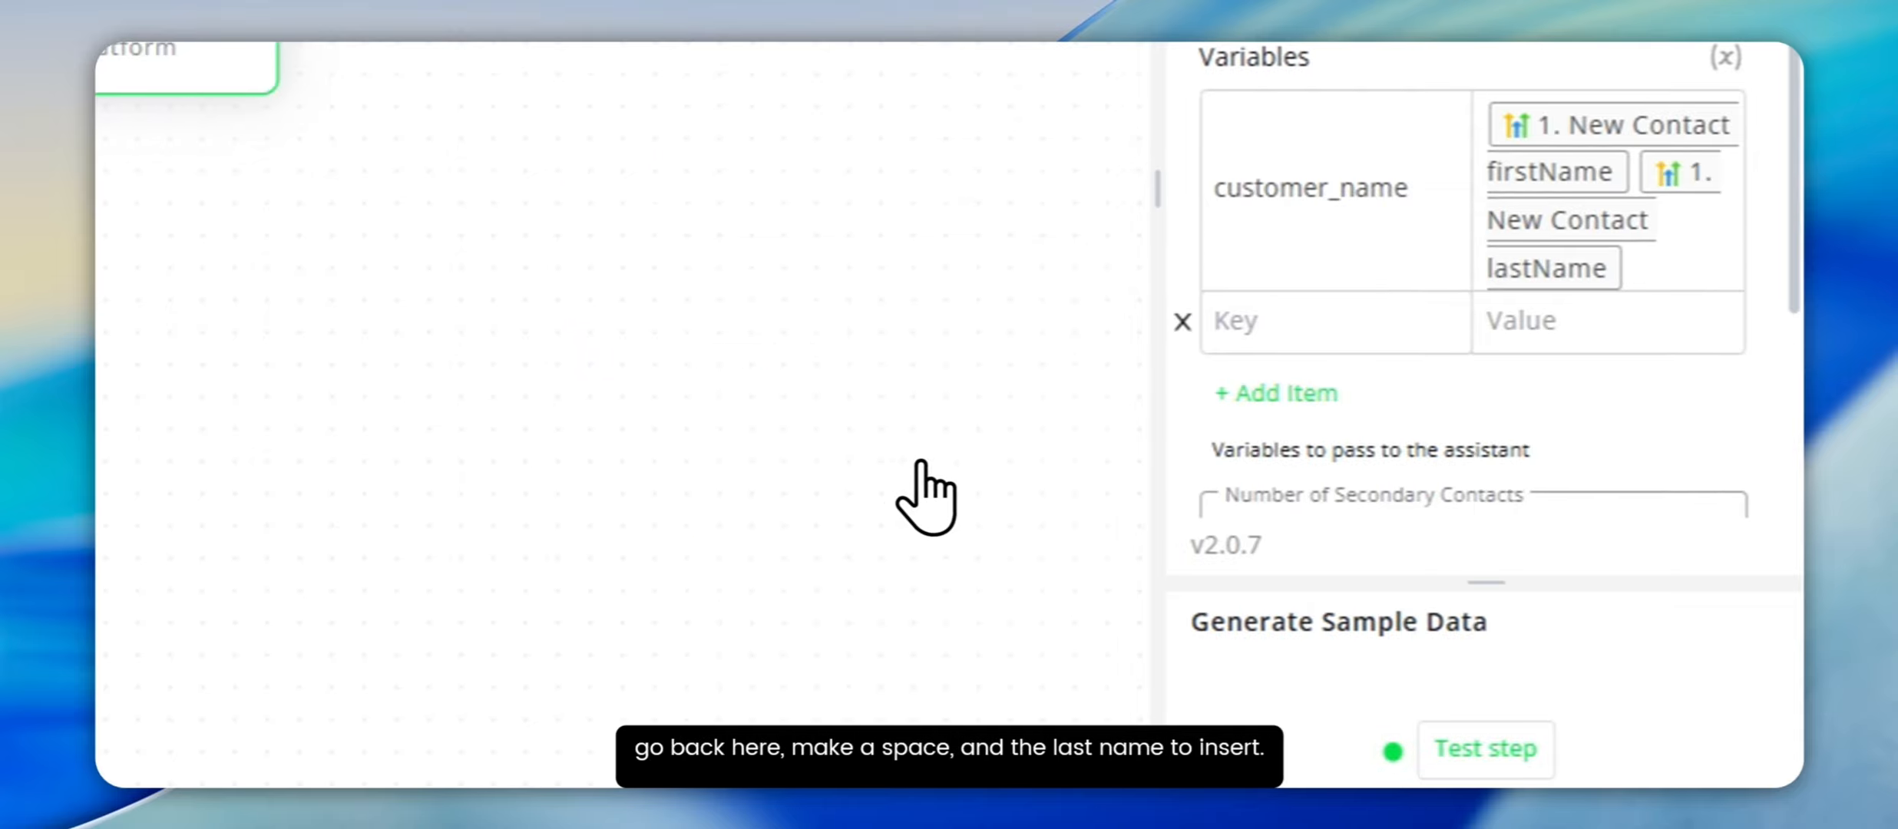
{"action": "type", "text": "email"}
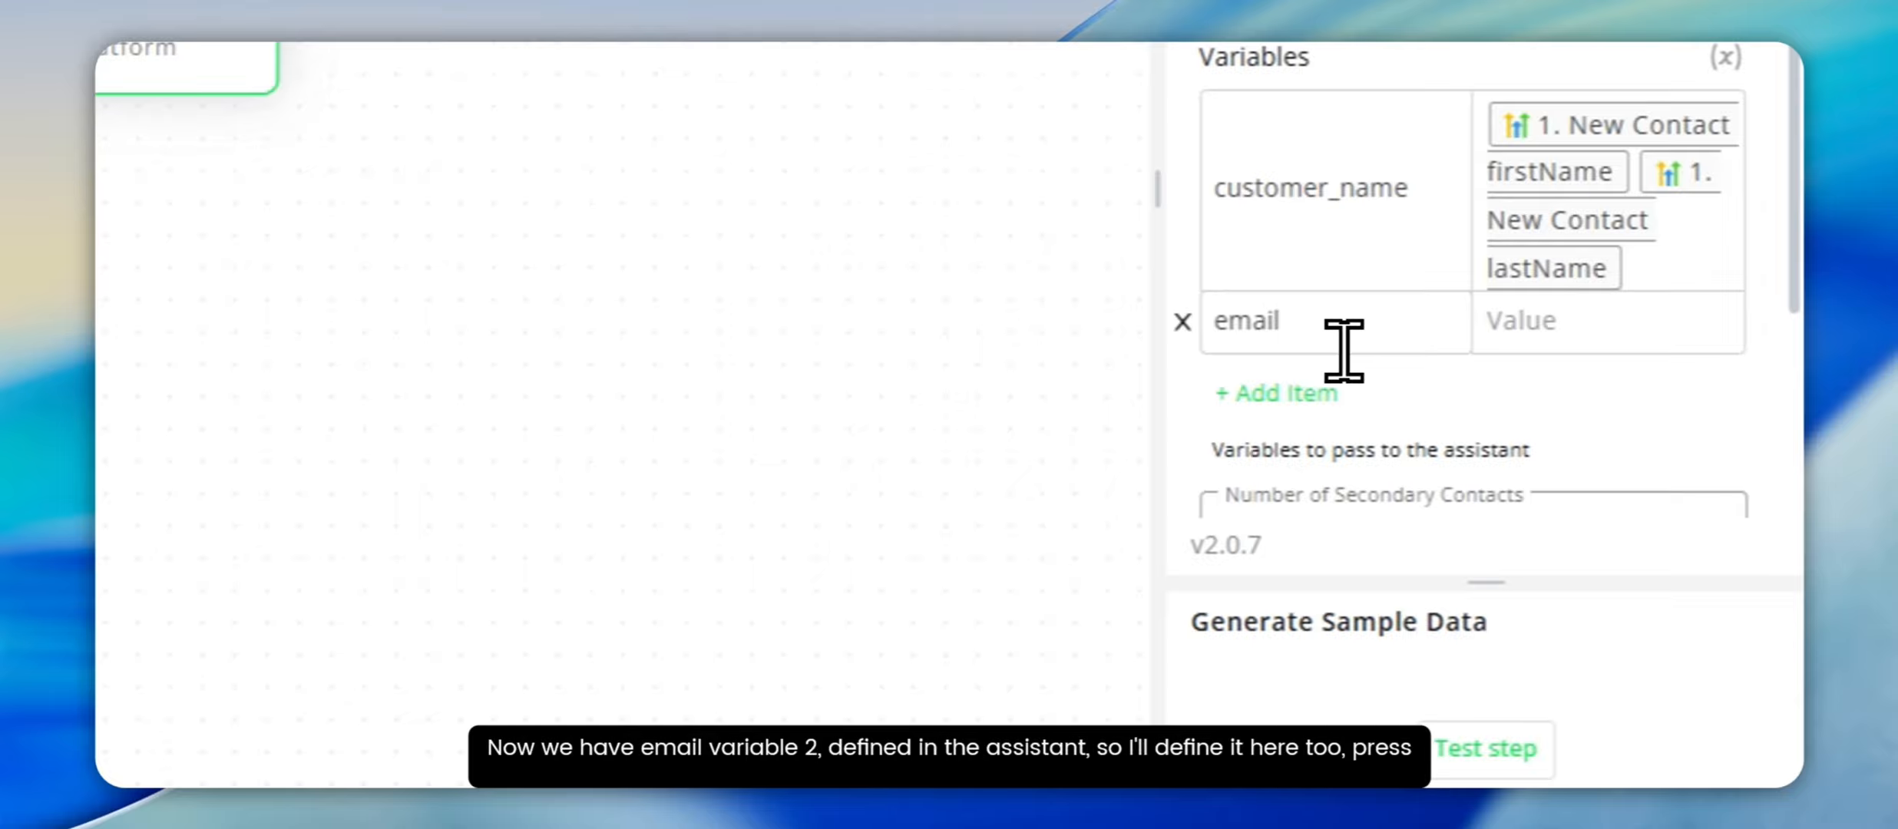
{"action": "key", "text": "BackSpace"}
{"action": "left_click", "coordinate": [1486, 383]}
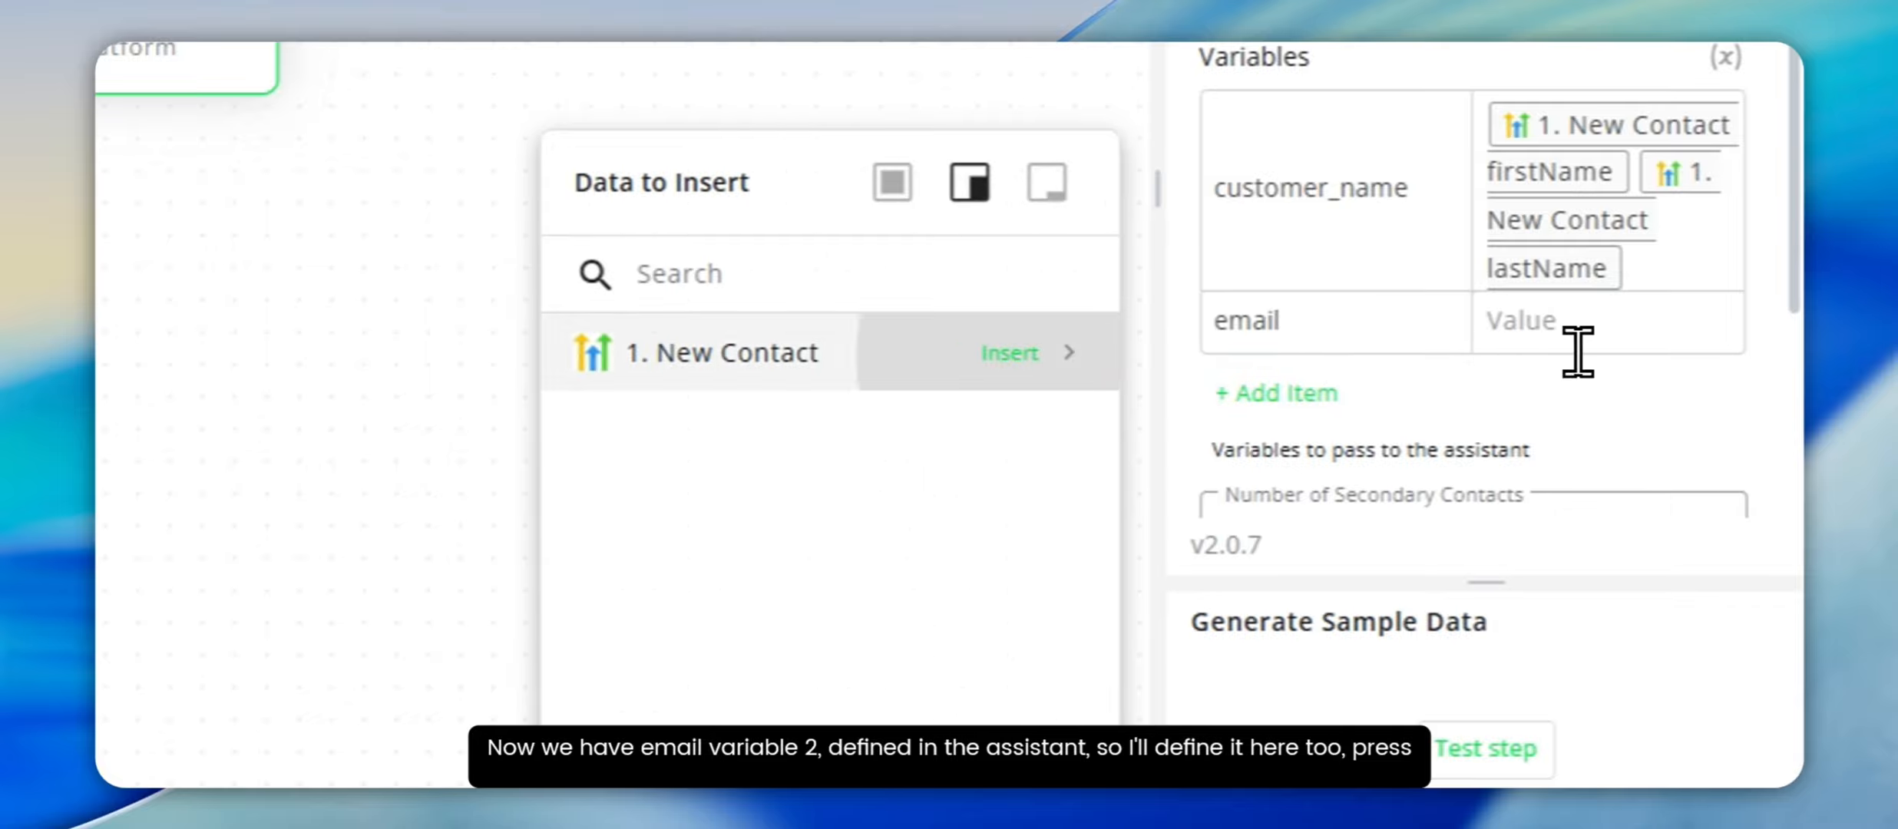
{"action": "left_click", "coordinate": [1067, 353]}
{"action": "scroll", "coordinate": [921, 453], "scroll_direction": "down", "scroll_amount": 2}
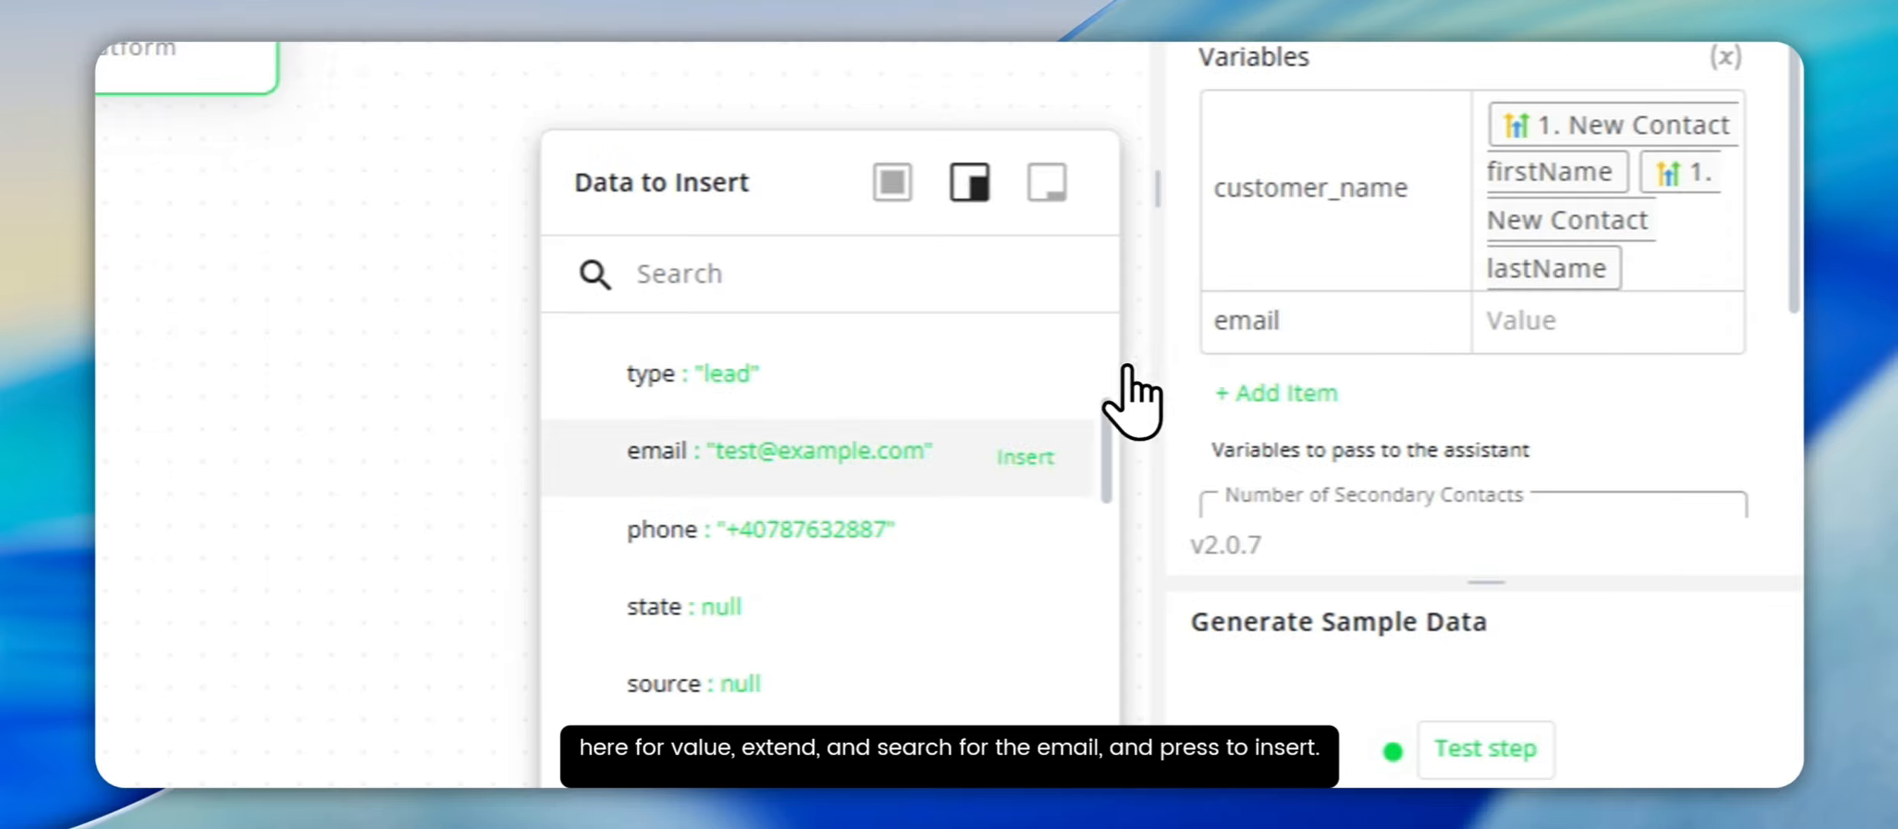
{"action": "left_click", "coordinate": [1025, 457]}
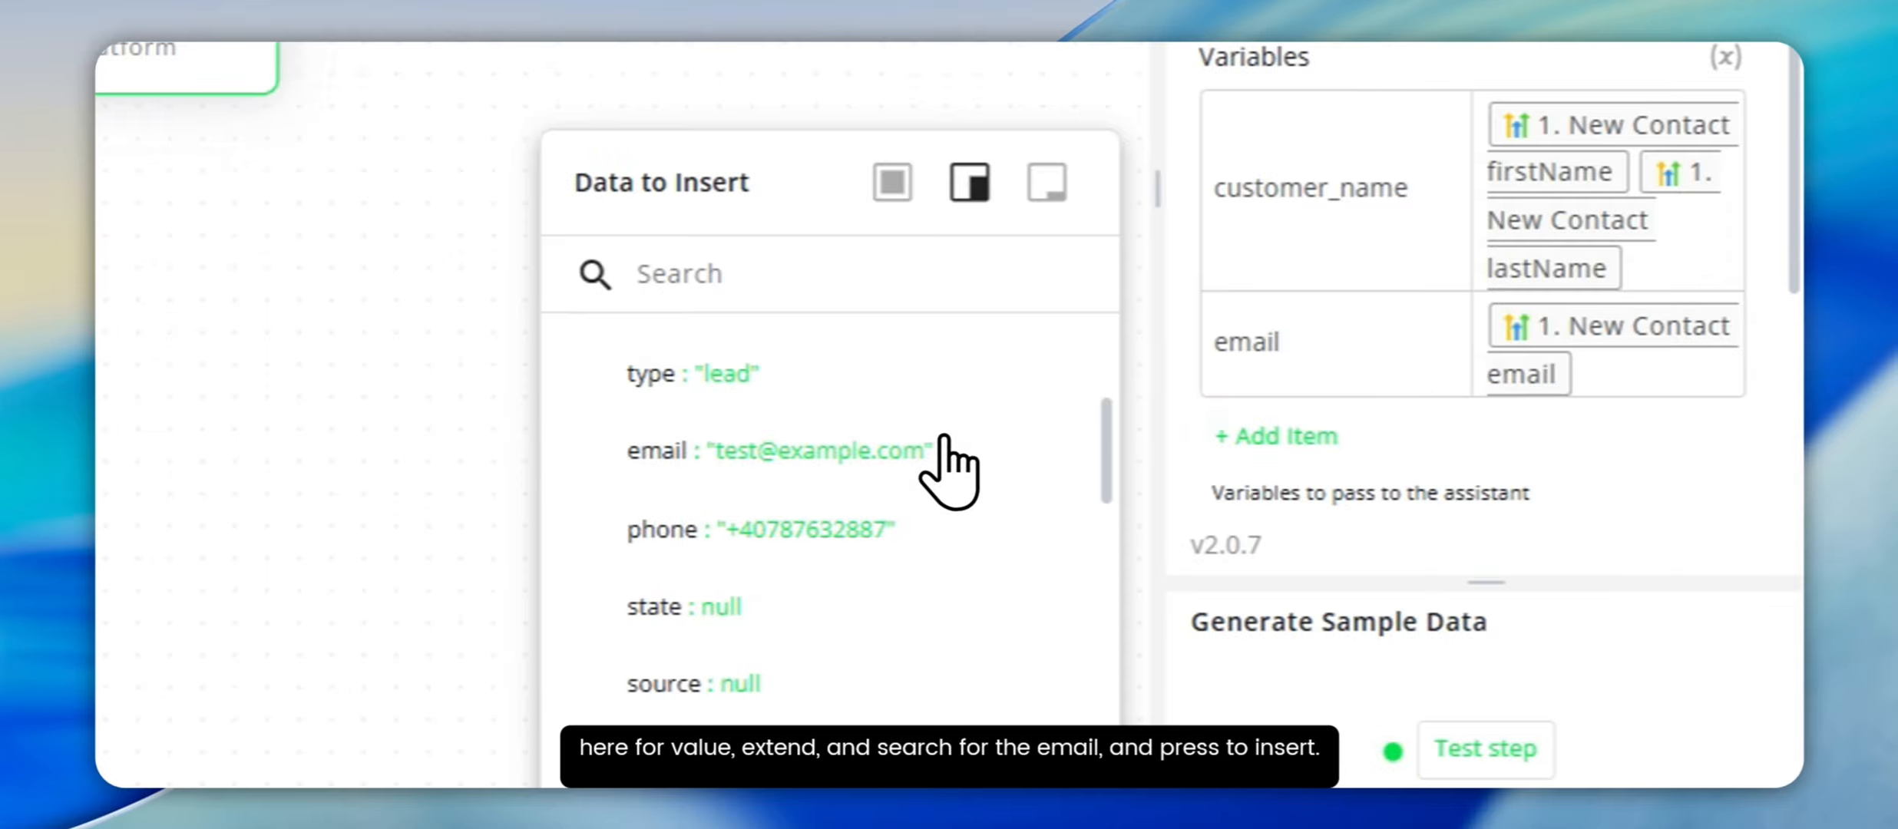
{"action": "left_click", "coordinate": [683, 452]}
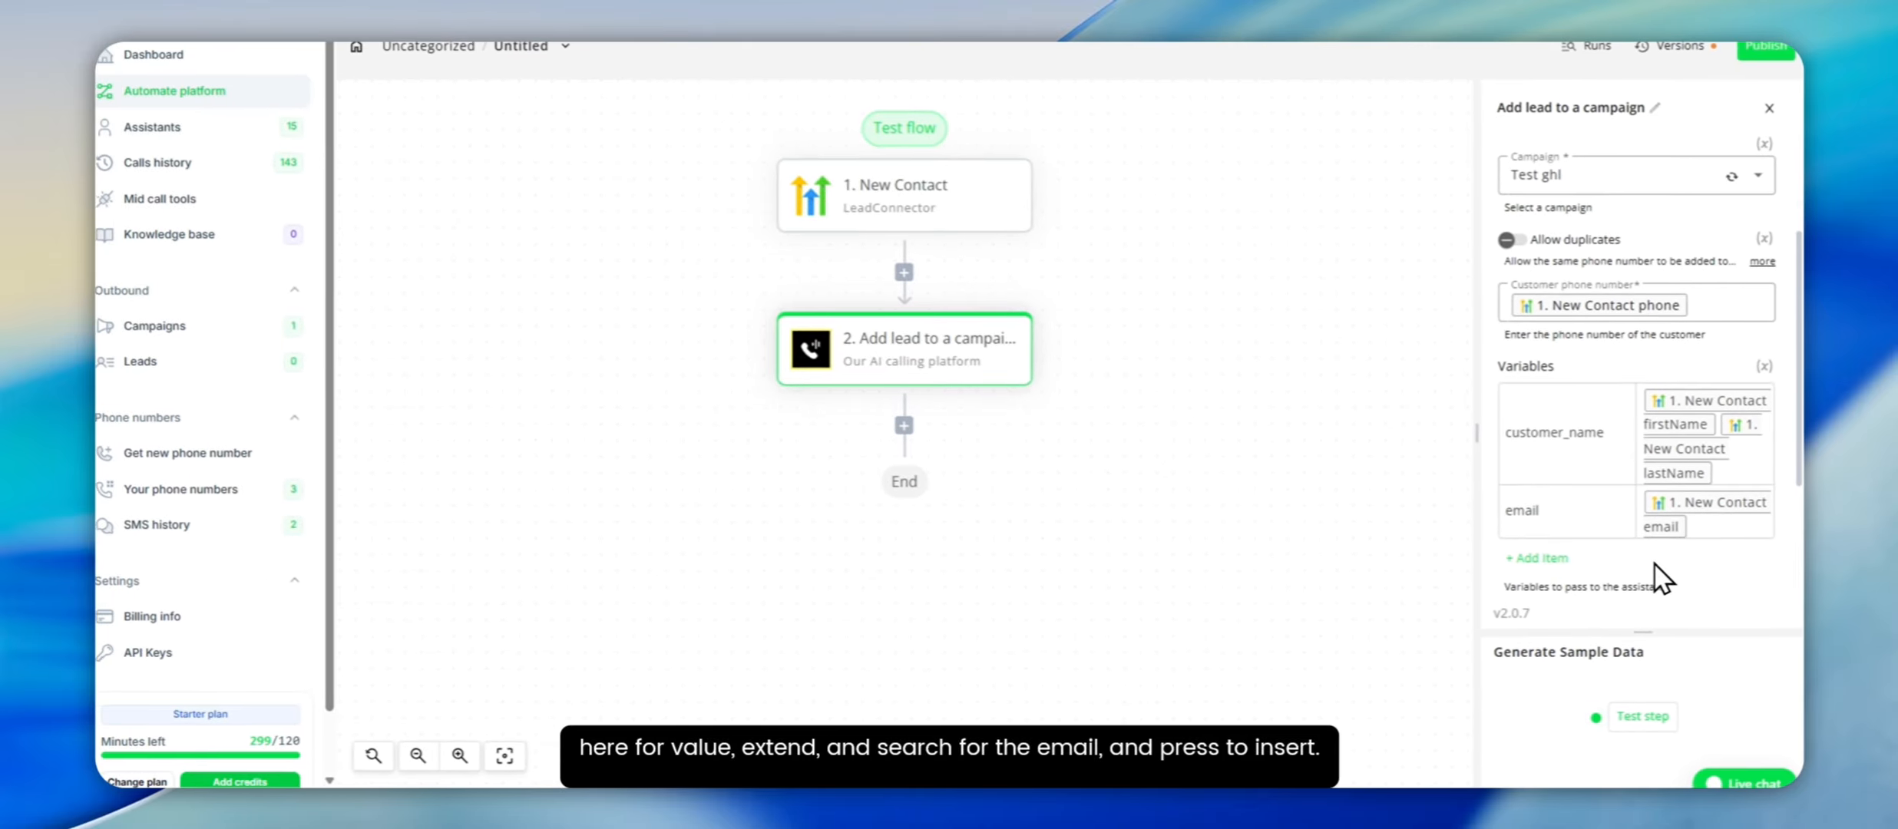
{"action": "key", "text": "ctrl+z"}
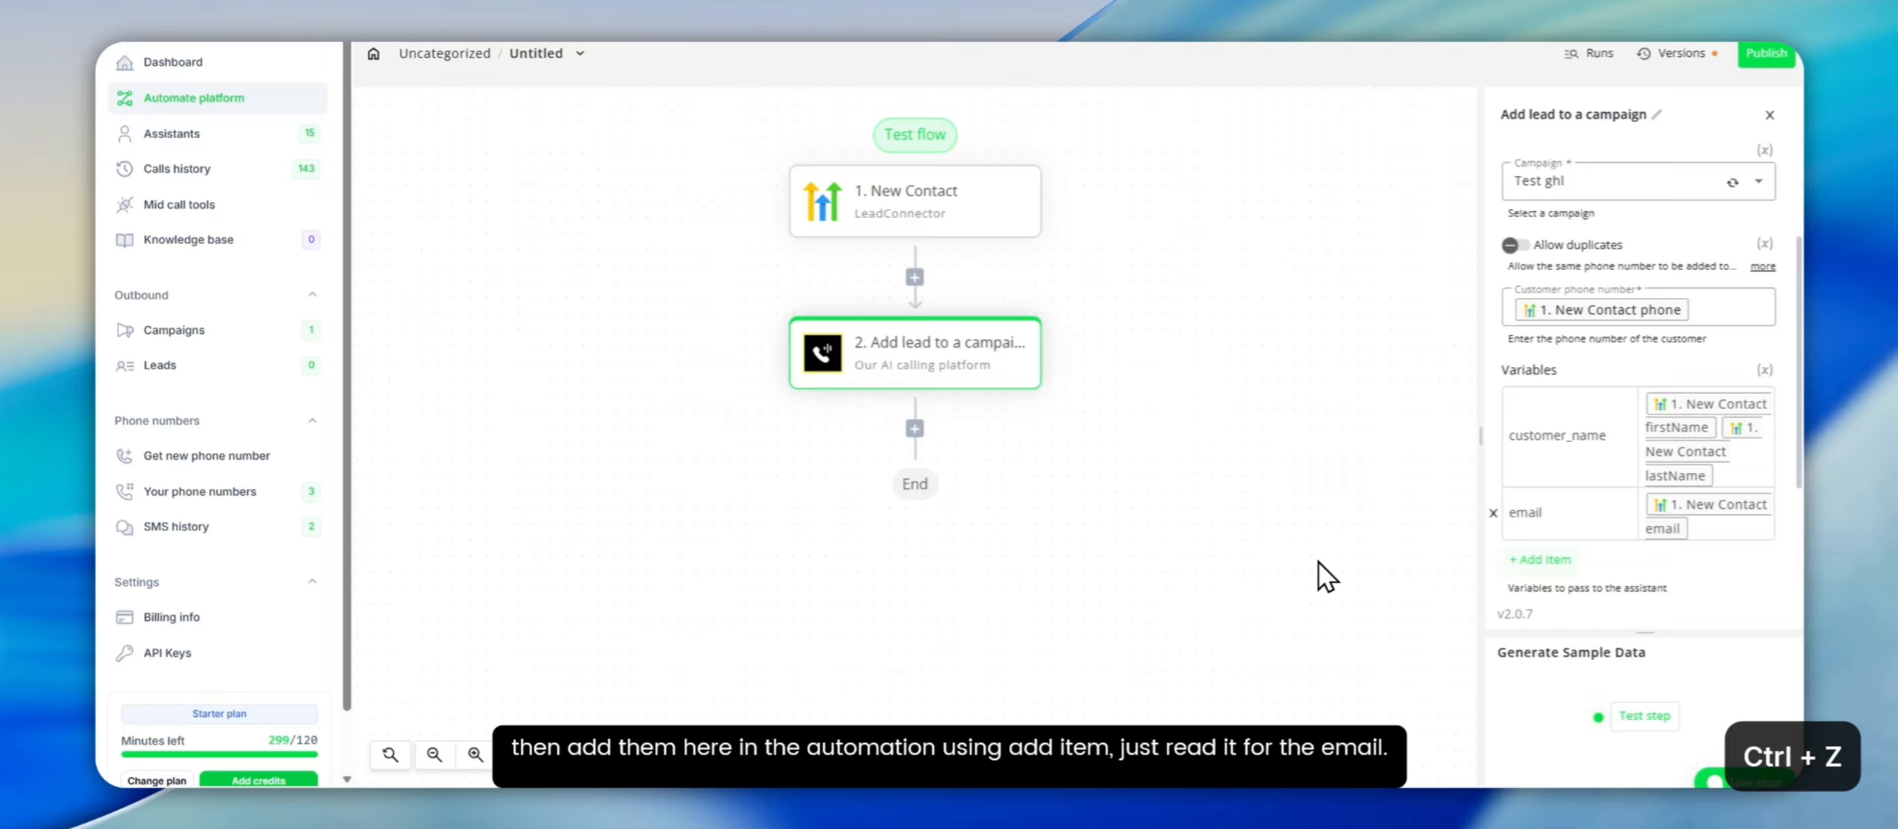
{"action": "left_click", "coordinate": [1540, 560]}
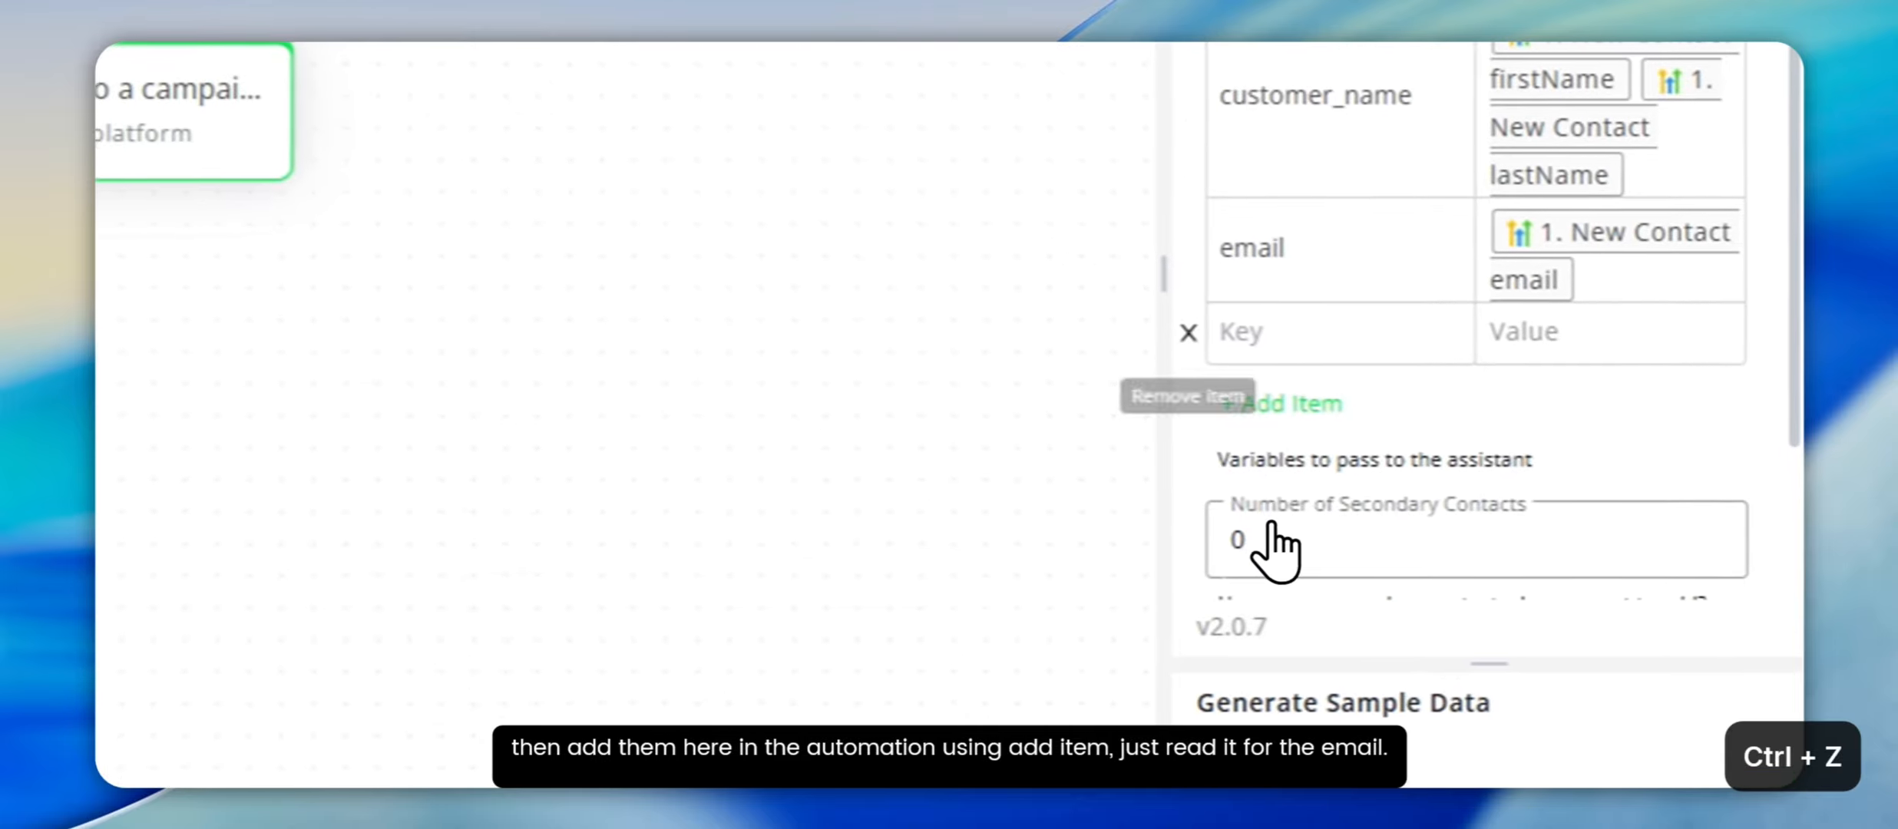
{"action": "left_click", "coordinate": [1189, 332]}
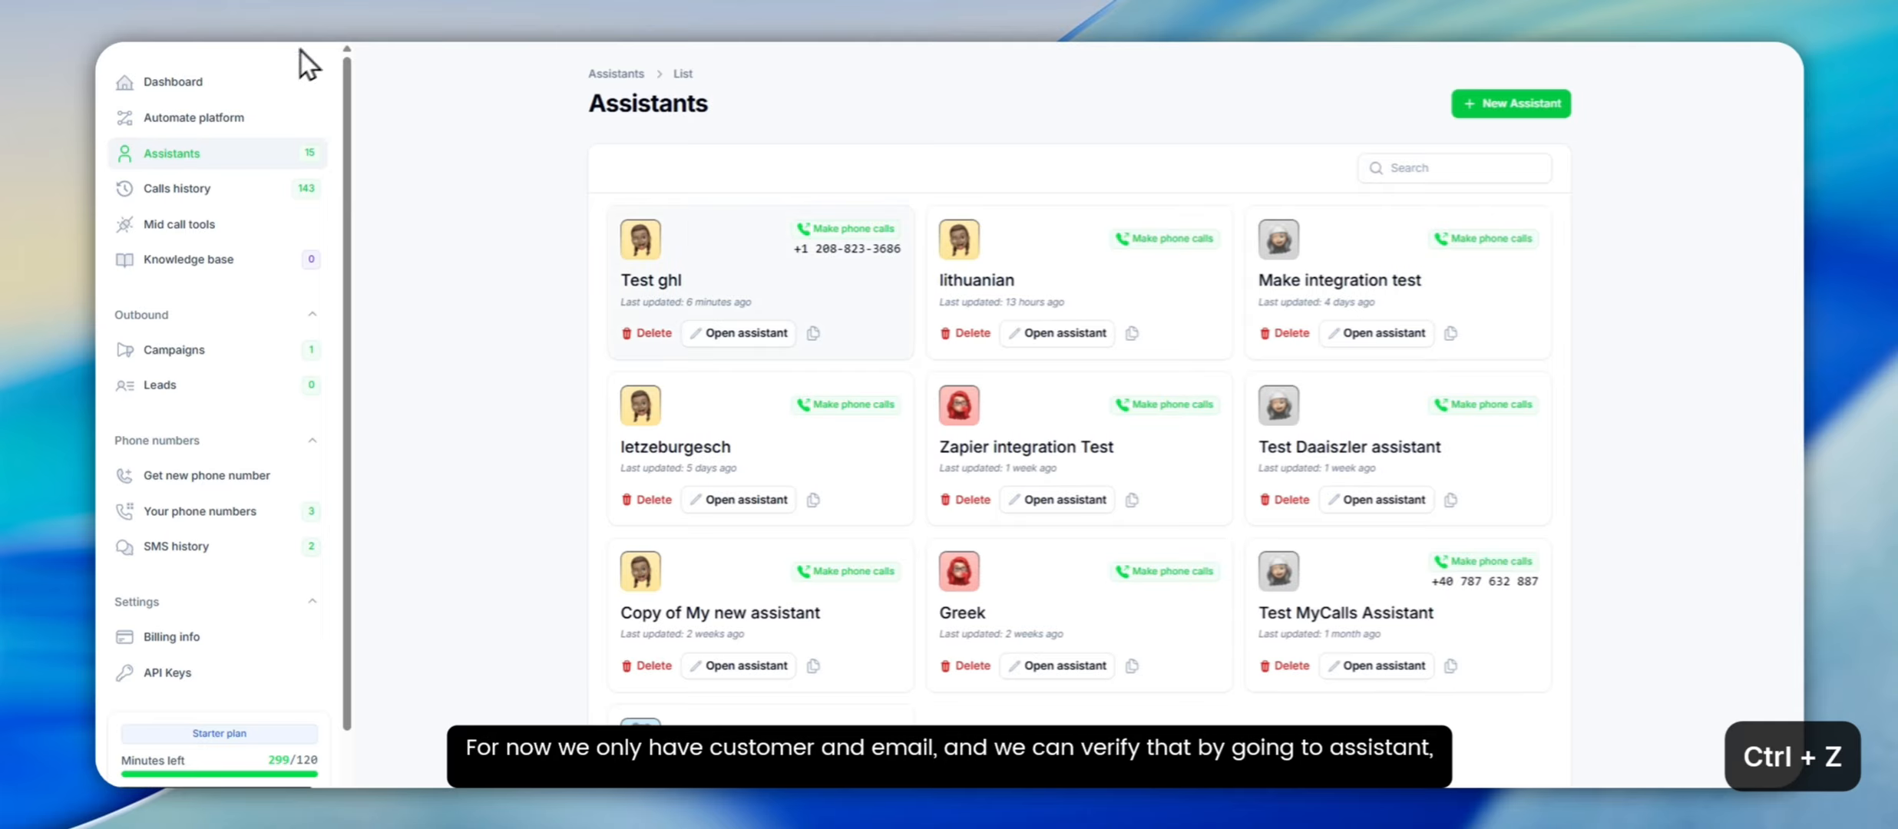
Step: Open the Test ghl assistant and check the email and customer name variables in its Prompt & Tools settings
{"action": "left_click", "coordinate": [742, 275]}
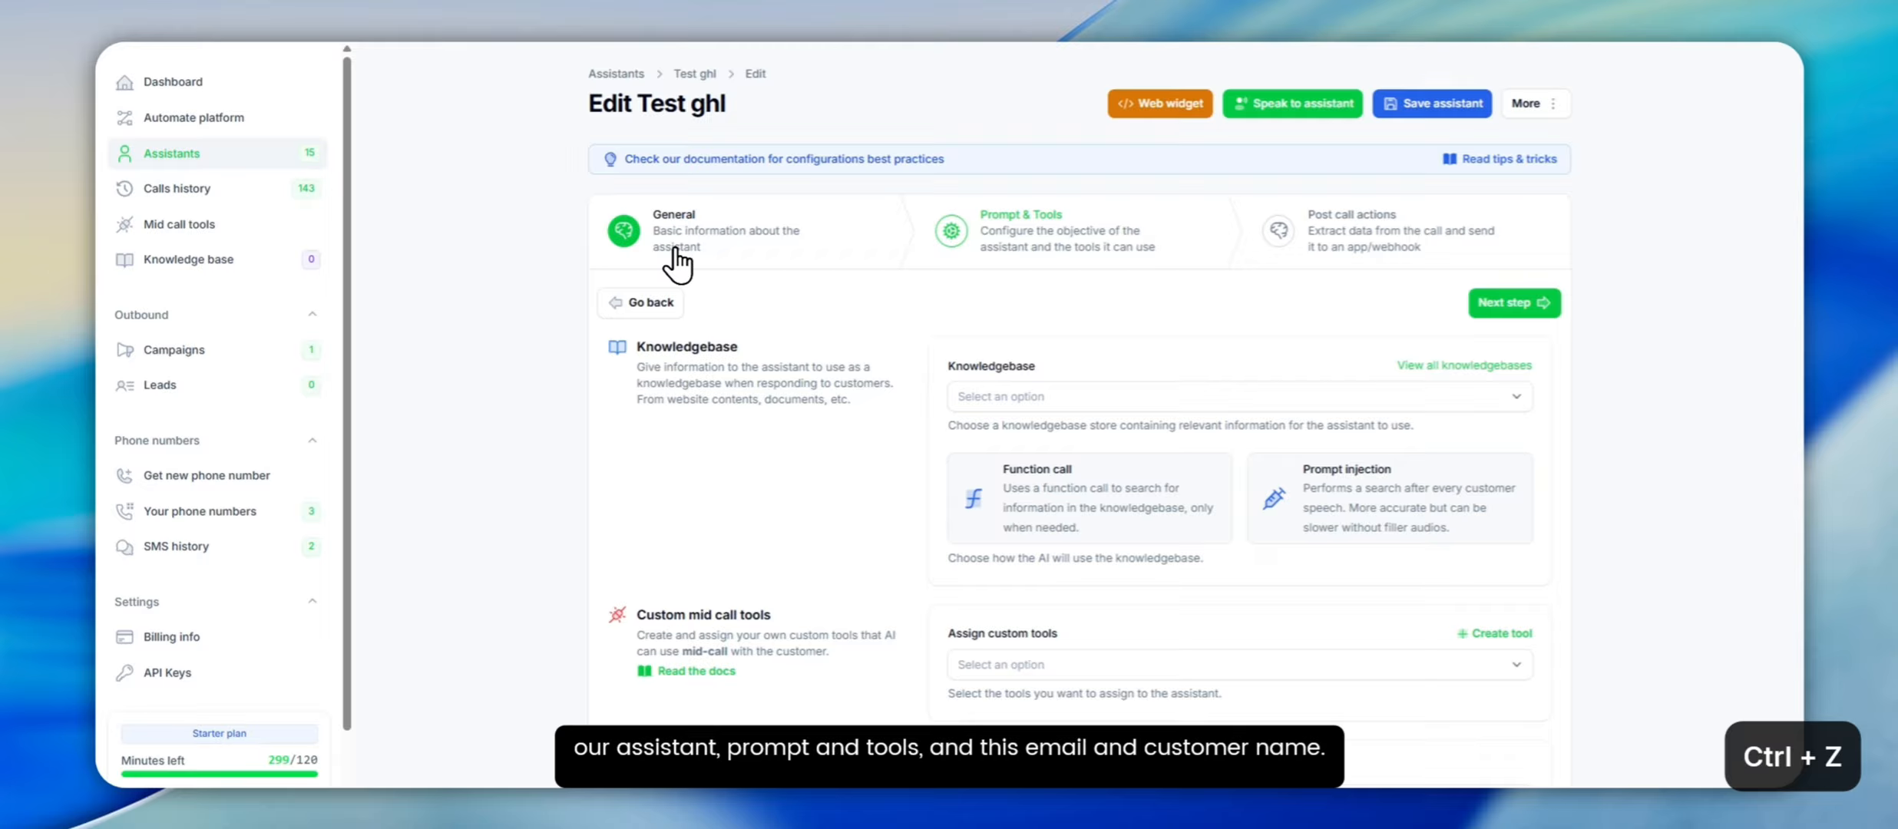
{"action": "scroll", "coordinate": [675, 265], "scroll_direction": "down", "scroll_amount": 4}
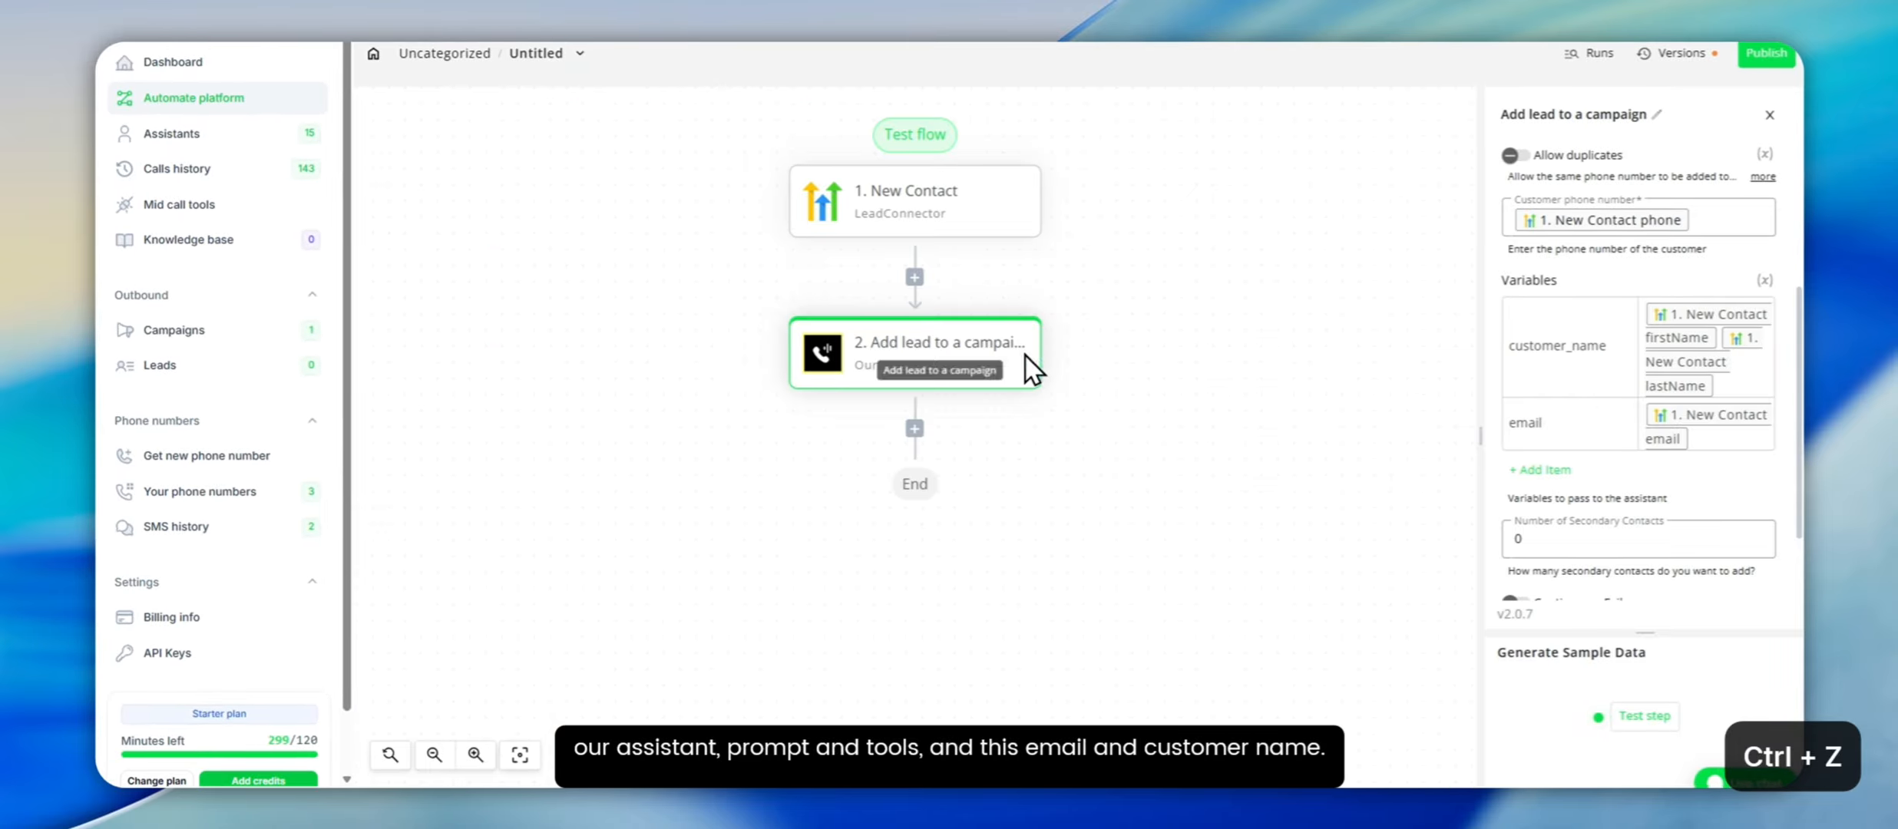
Step: Back in the automation flow, test the Add lead to a campaign step and publish the flow
{"action": "scroll", "coordinate": [1639, 434], "scroll_direction": "down", "scroll_amount": 2}
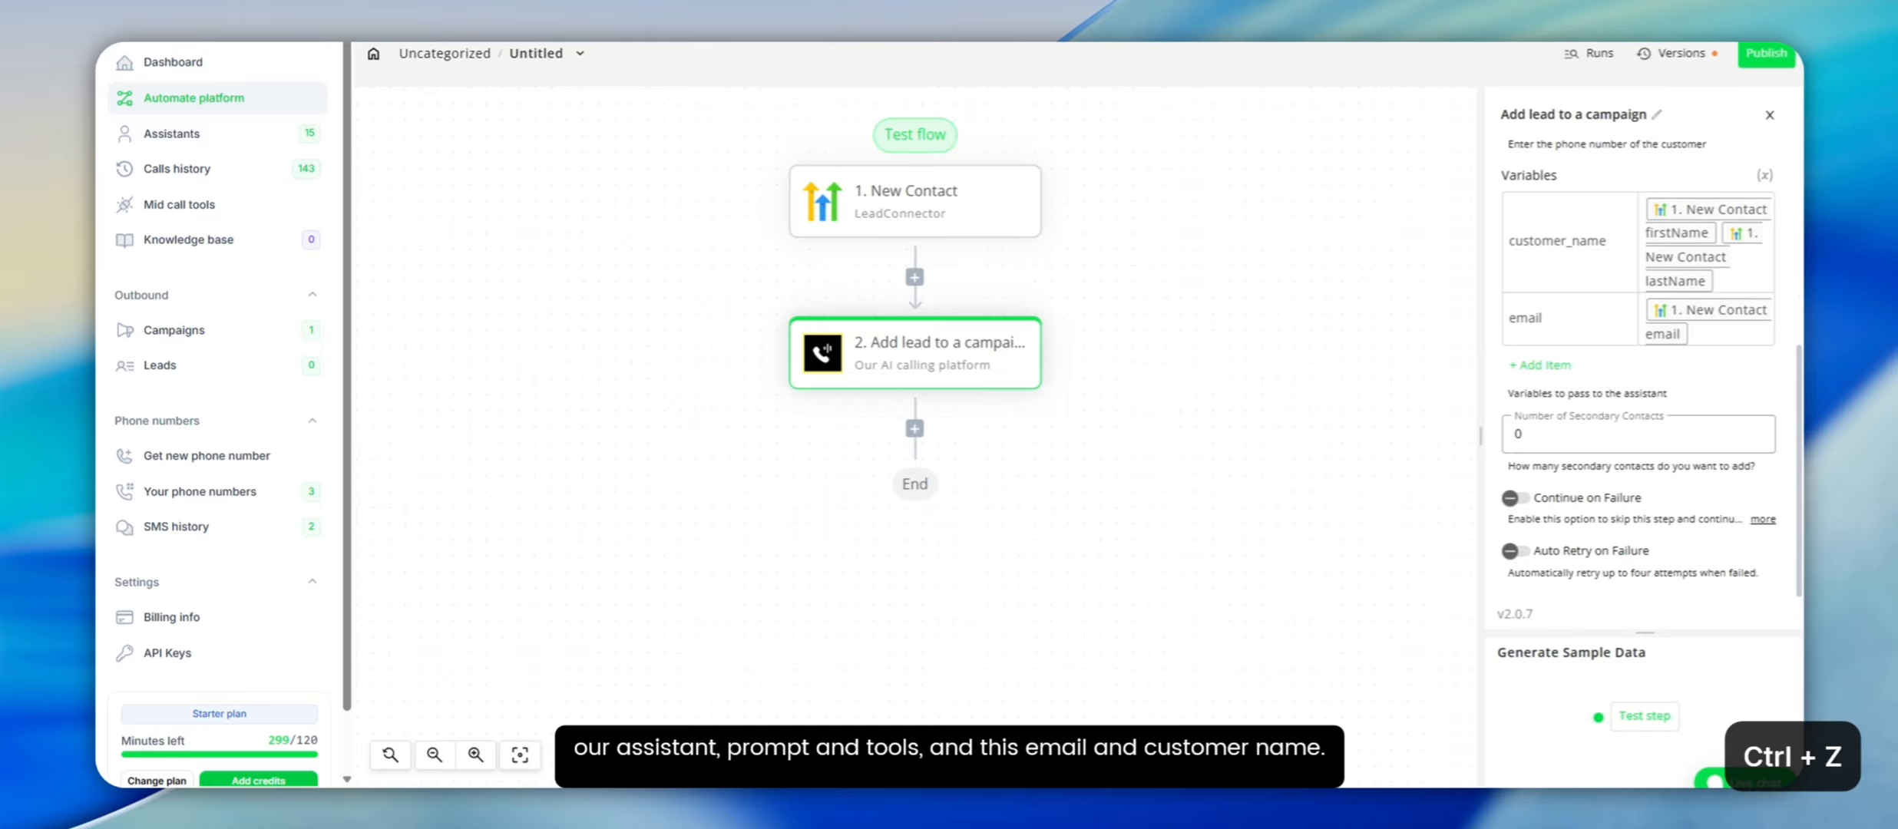
{"action": "left_click_drag", "start_coordinate": [1645, 632], "coordinate": [1645, 560]}
{"action": "left_click", "coordinate": [1645, 644]}
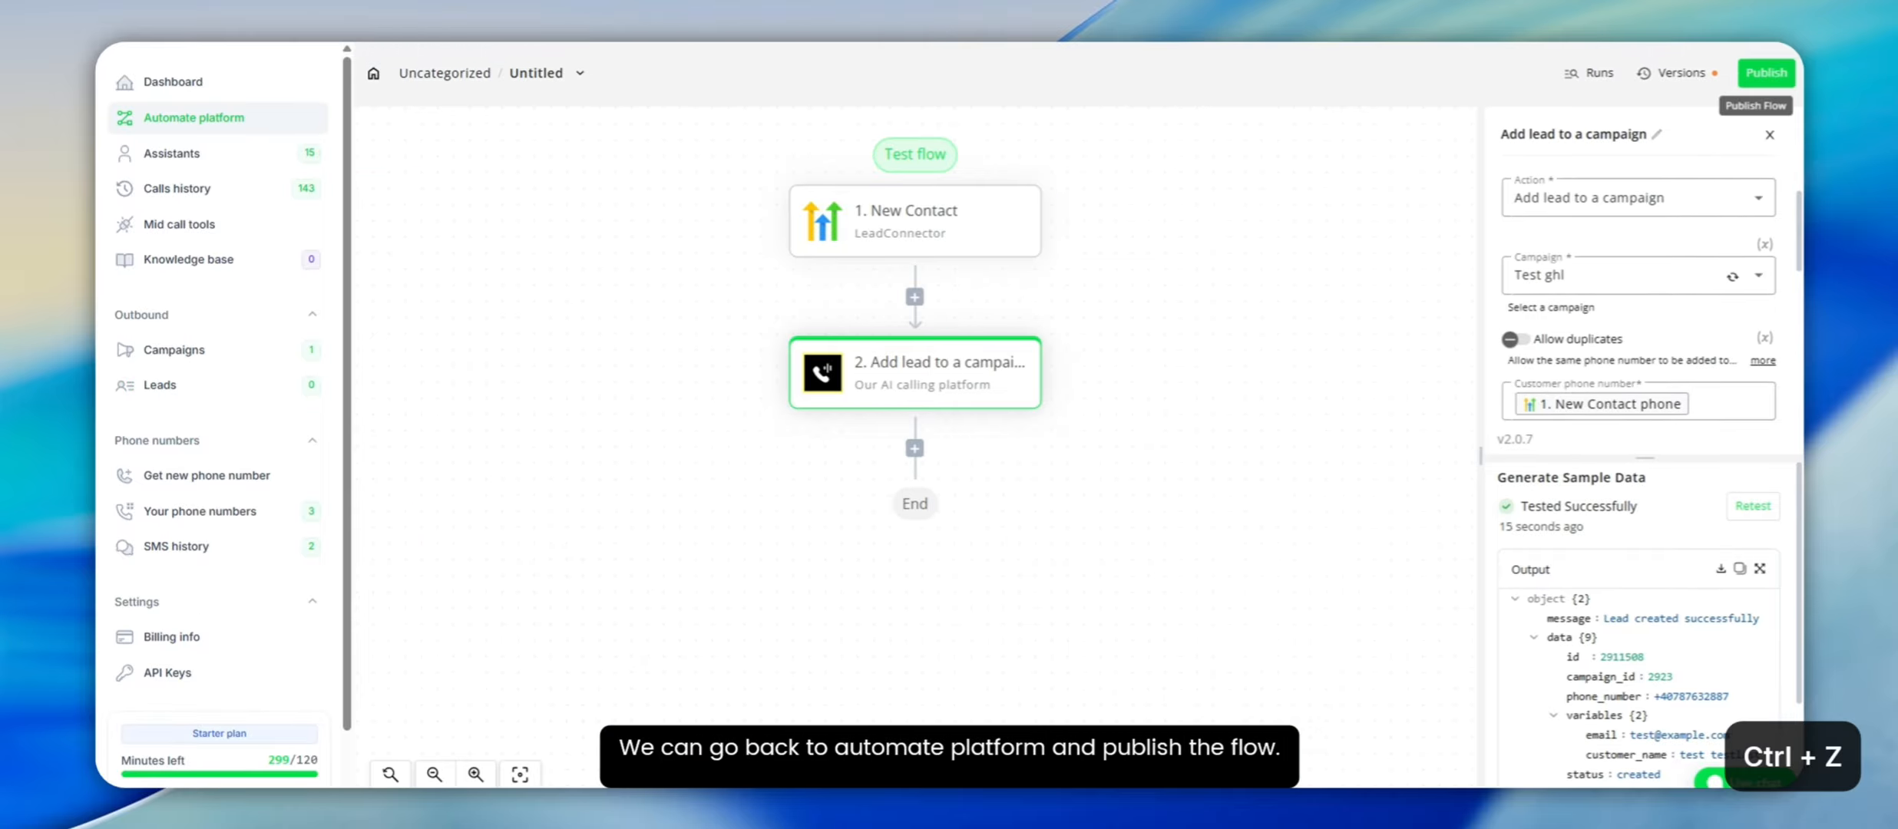
{"action": "left_click", "coordinate": [1766, 72]}
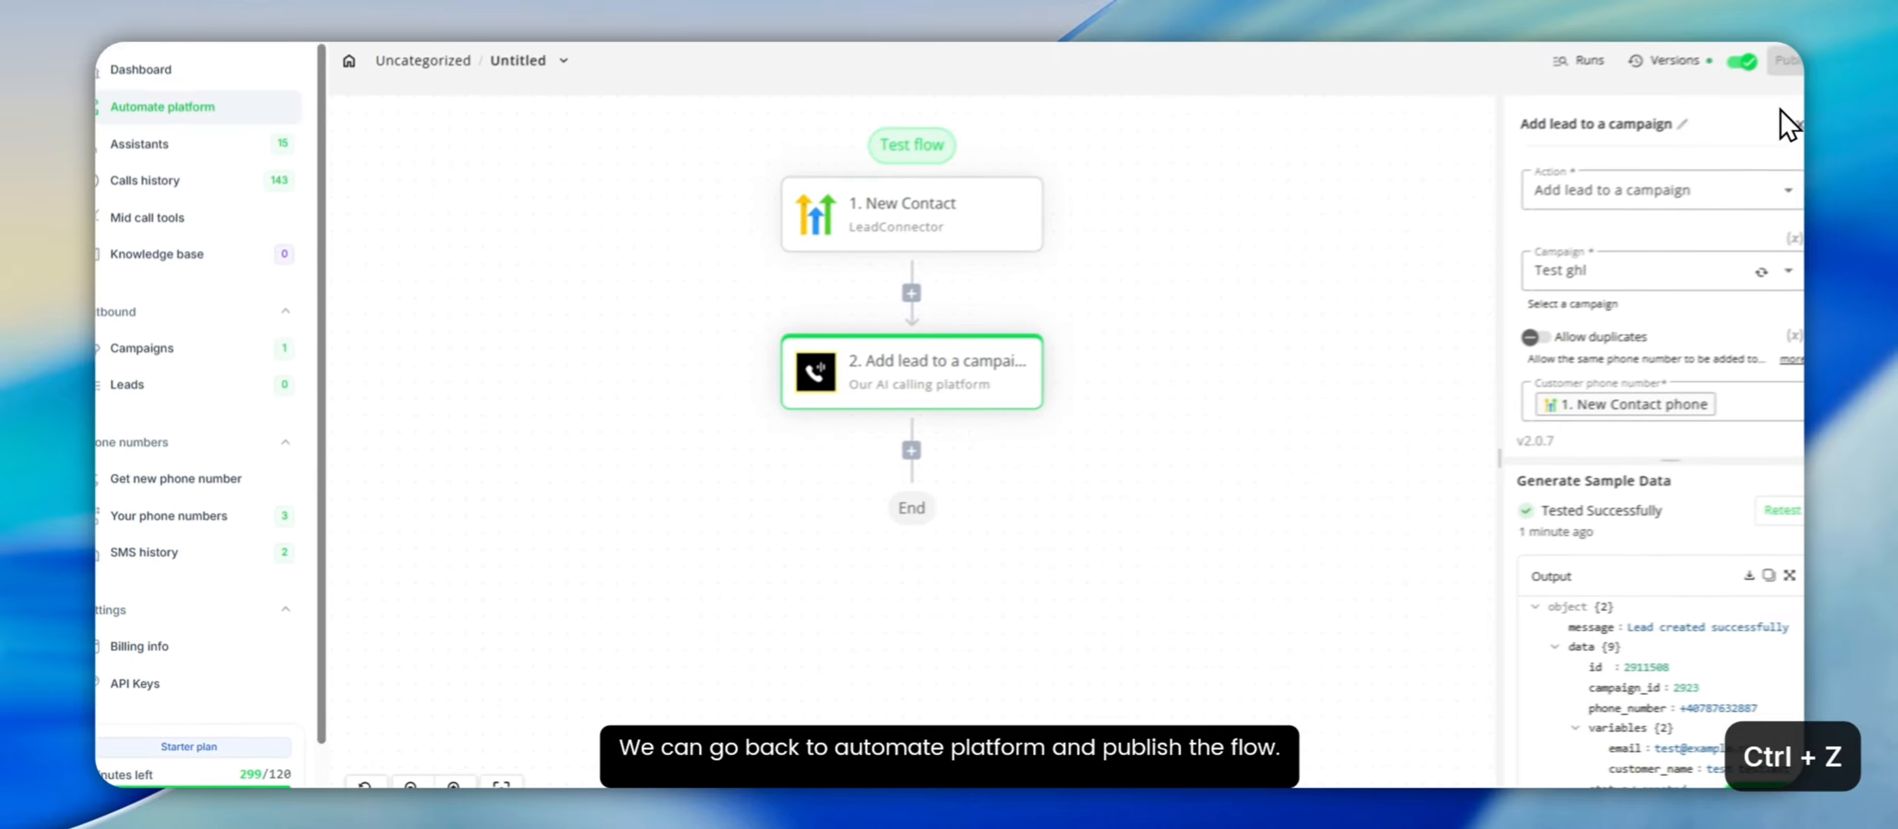